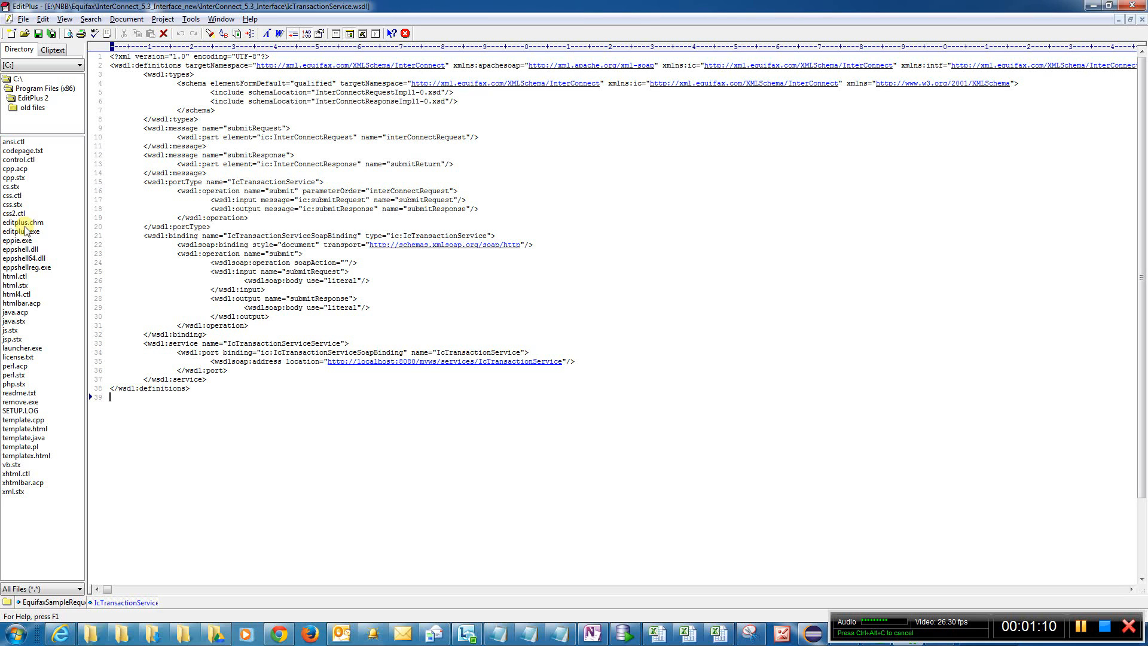
# Open a new Notepad document and list "WSDL File" and "End point url" on separate lines
pyautogui.press('super+r')
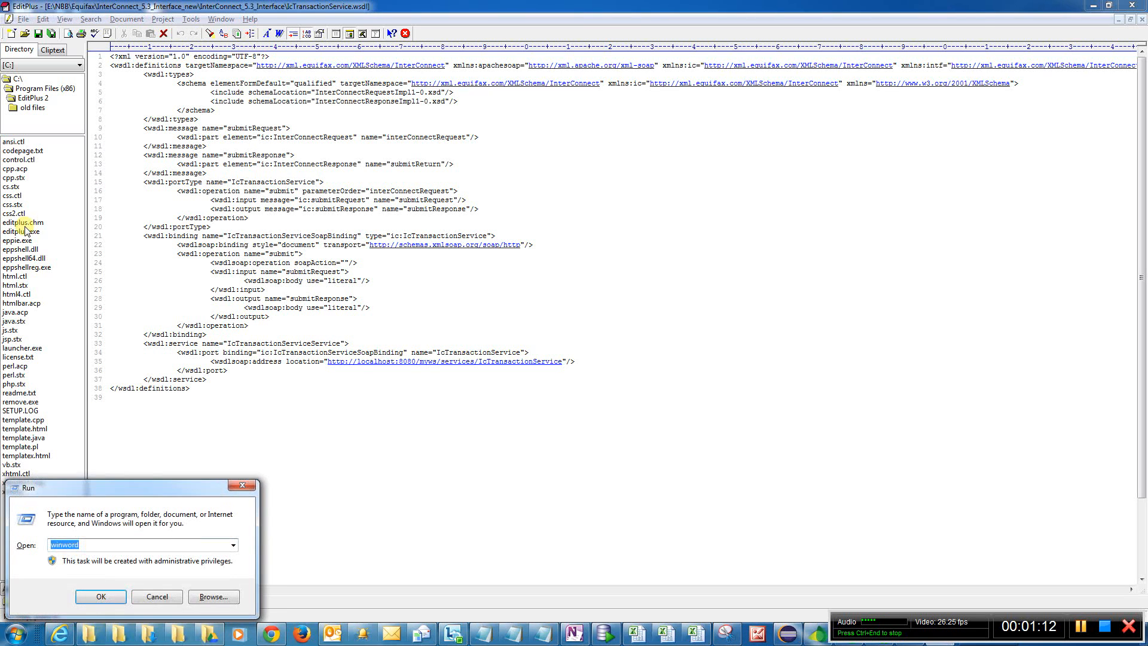
pyautogui.write('notepad')
pyautogui.press('Return')
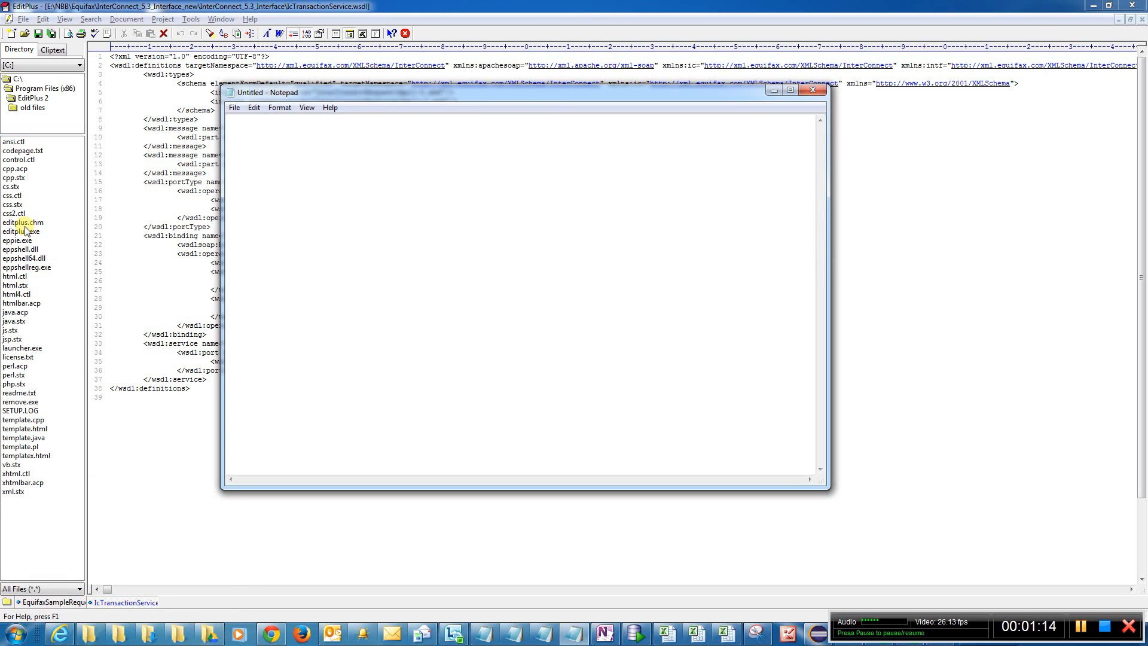
pyautogui.write('W')
pyautogui.press('BackSpace')
pyautogui.write('WSDL File')
pyautogui.press('Return')
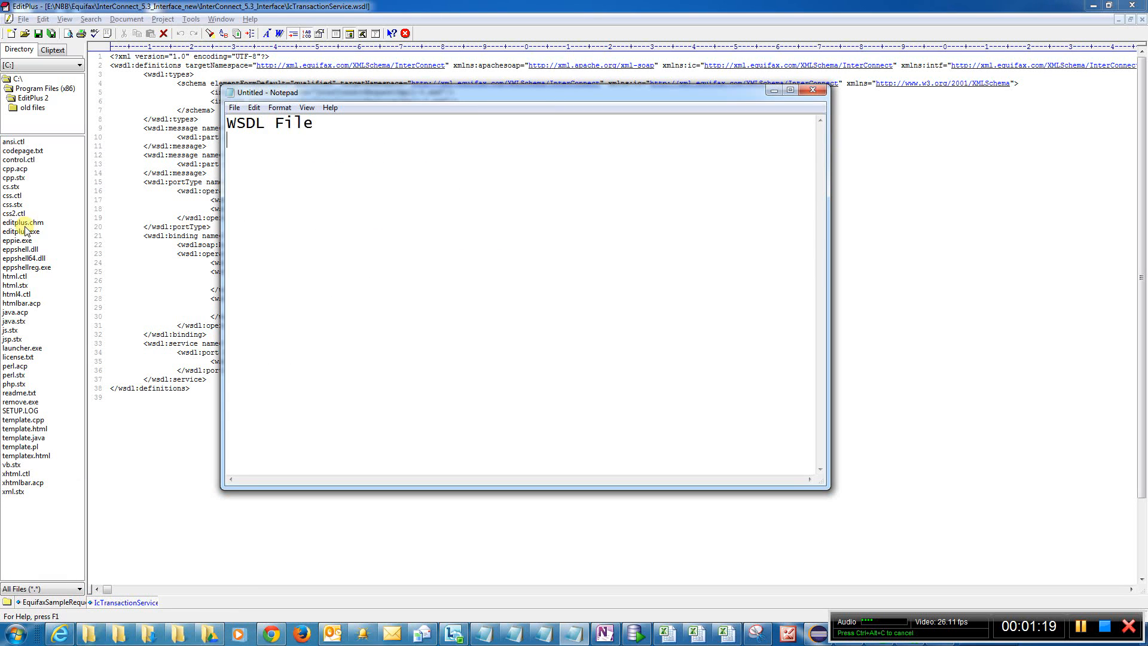
pyautogui.write('End point url')
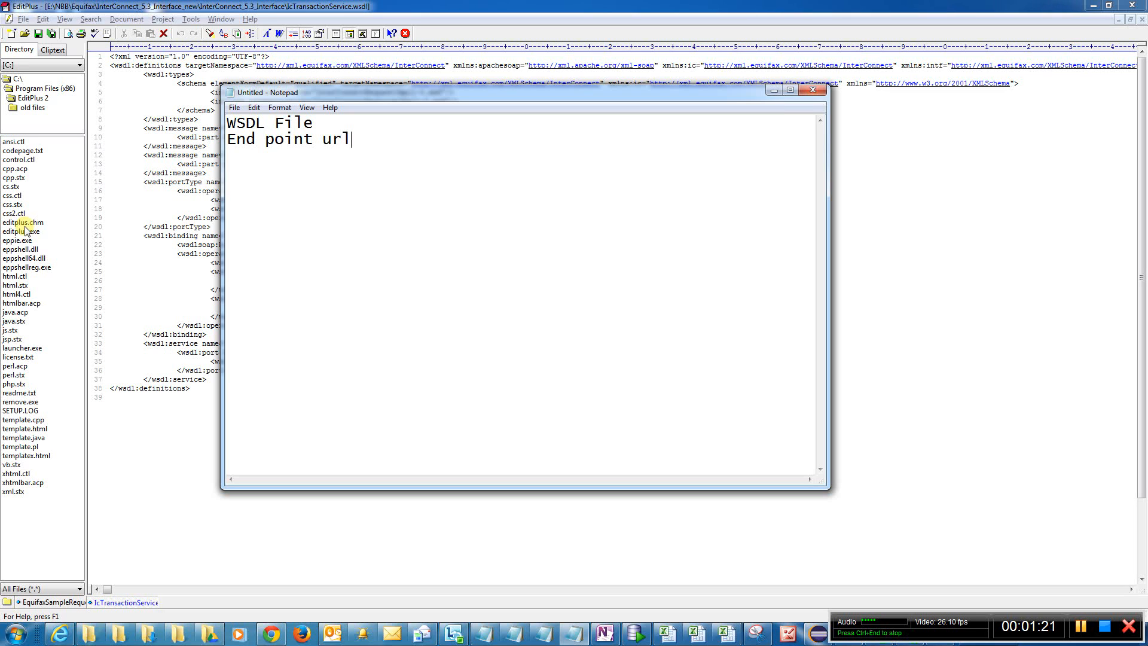
# Add "Credentials" as the third line of the list
pyautogui.press('Return')
pyautogui.write('Credebt')
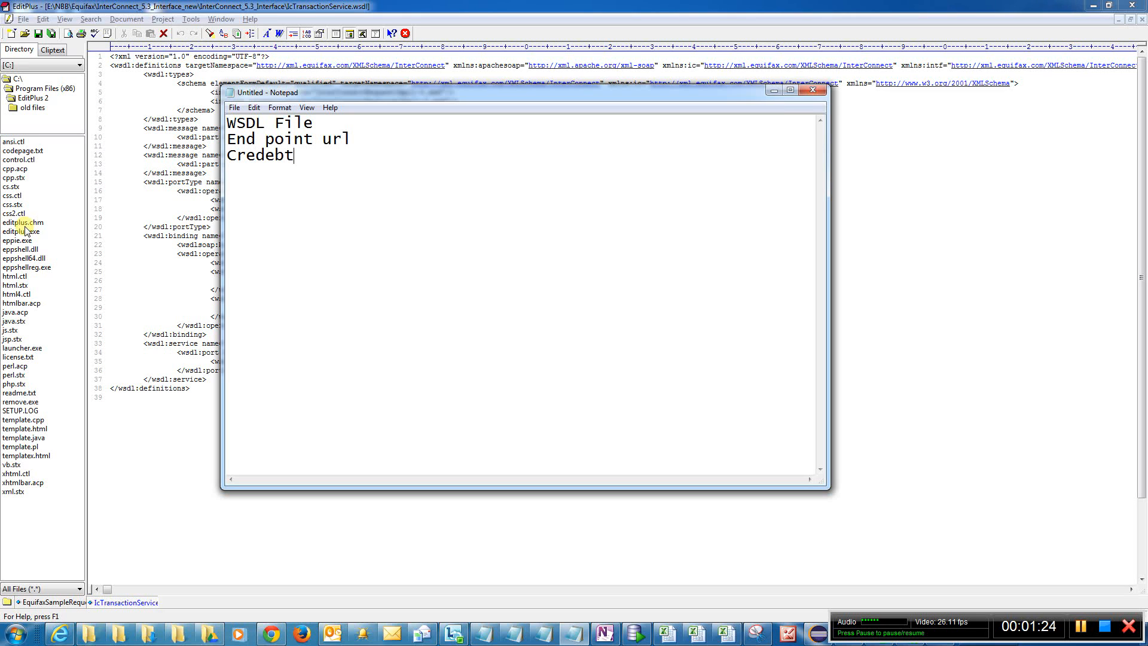
pyautogui.press('BackSpace')
pyautogui.press('BackSpace')
pyautogui.press('BackSpace')
pyautogui.write('ebut')
pyautogui.press('BackSpace')
pyautogui.press('BackSpace')
pyautogui.press('BackSpace')
pyautogui.write('ntials')
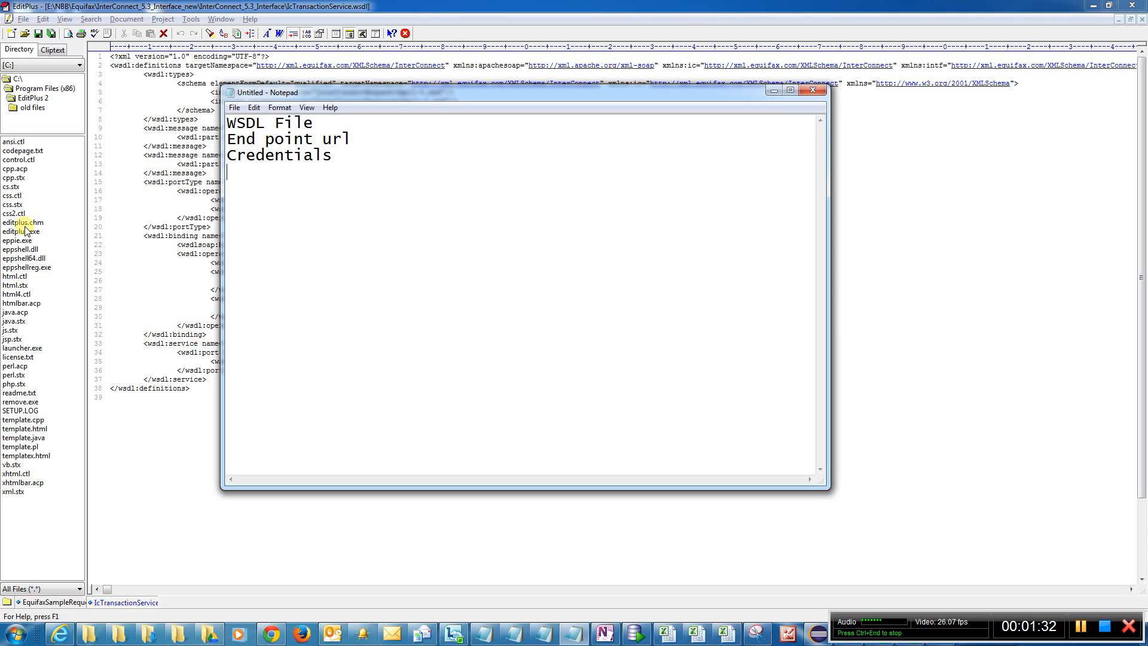
# Add "Sample Request" as the fourth line of the list
pyautogui.write('Sampel')
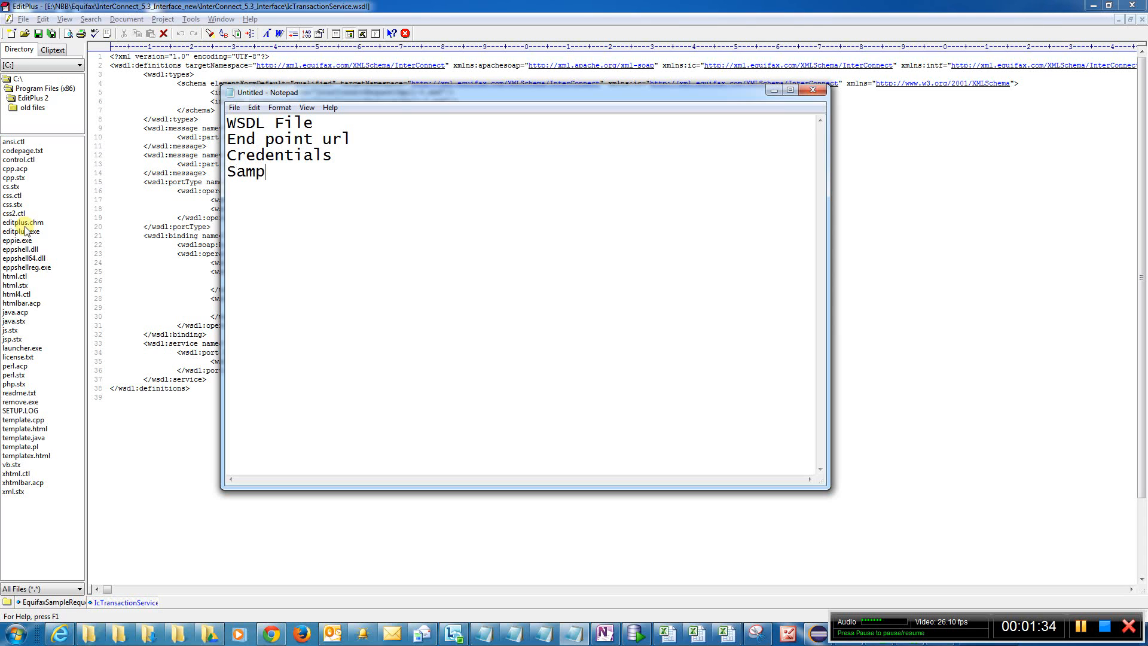
pyautogui.press('BackSpace')
pyautogui.press('BackSpace')
pyautogui.write('le Request')
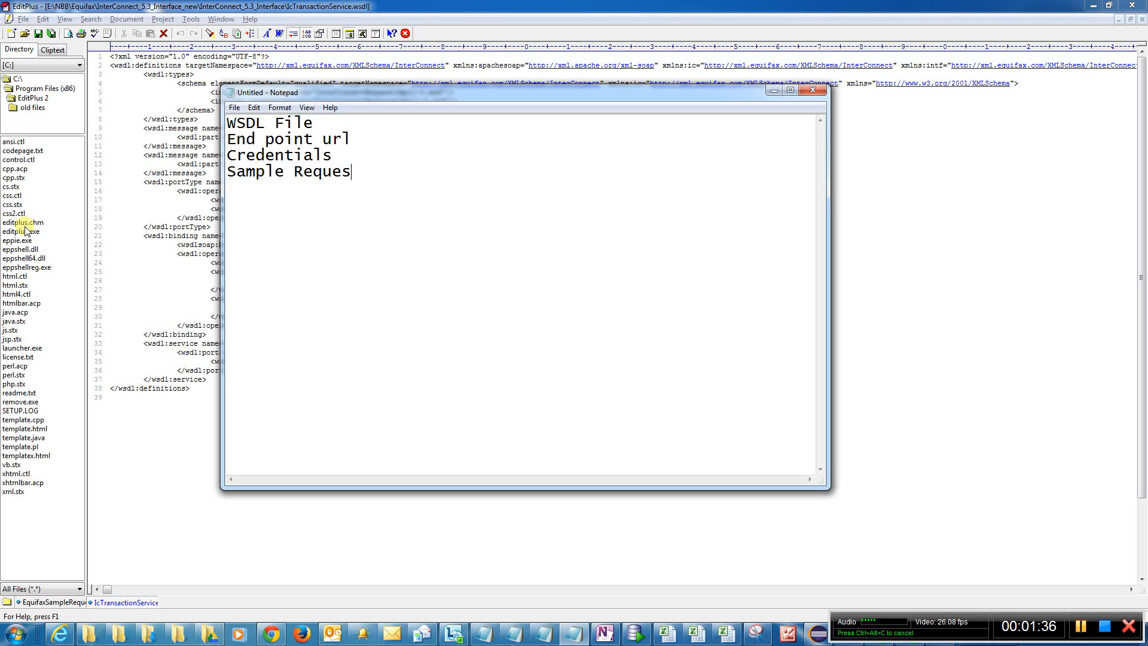
pyautogui.press('Return')
# Switch to soapUI and examine the full XML of Request 1 and its response
pyautogui.hotkey('alt', 'Tab')
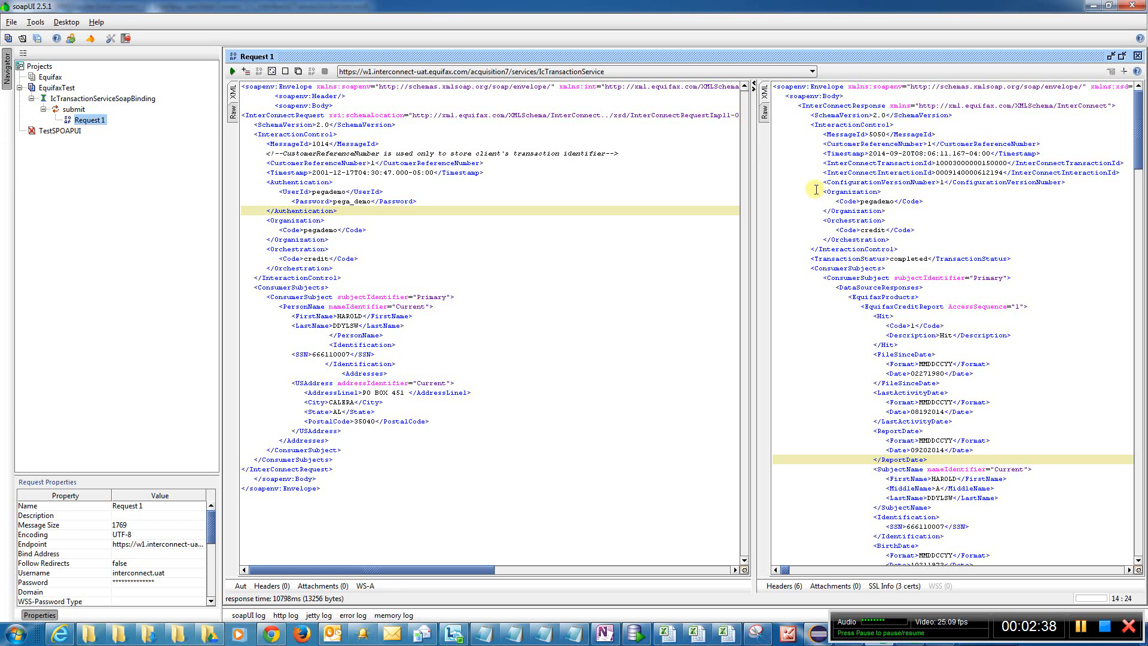
pyautogui.click(442, 431)
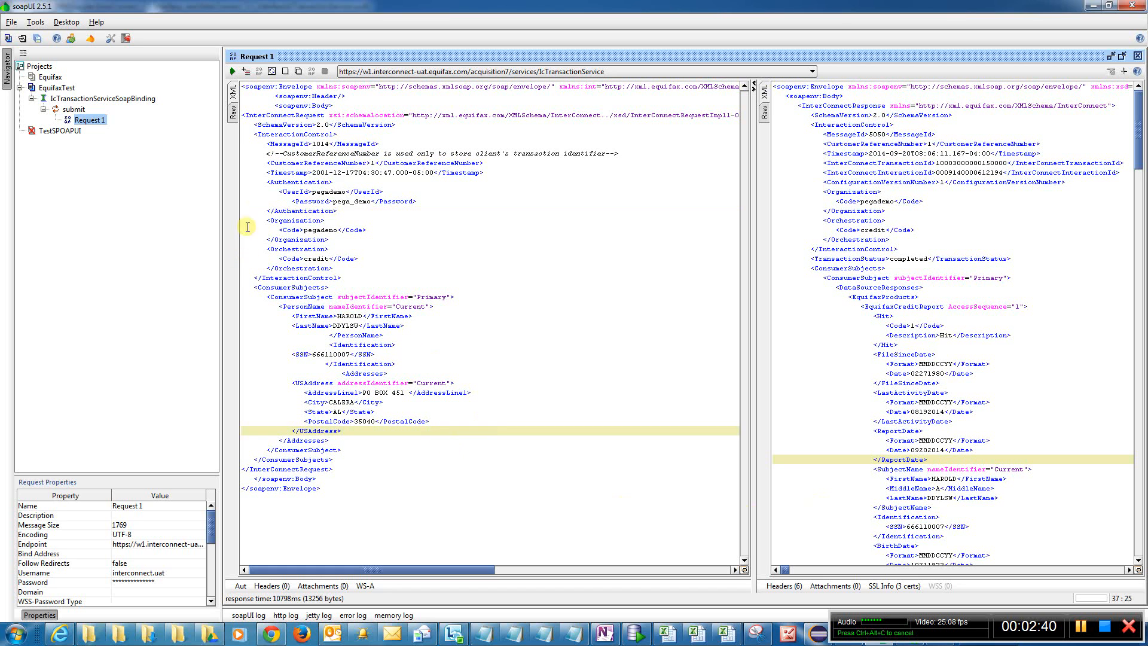
pyautogui.moveTo(243, 87); pyautogui.dragTo(489, 508)
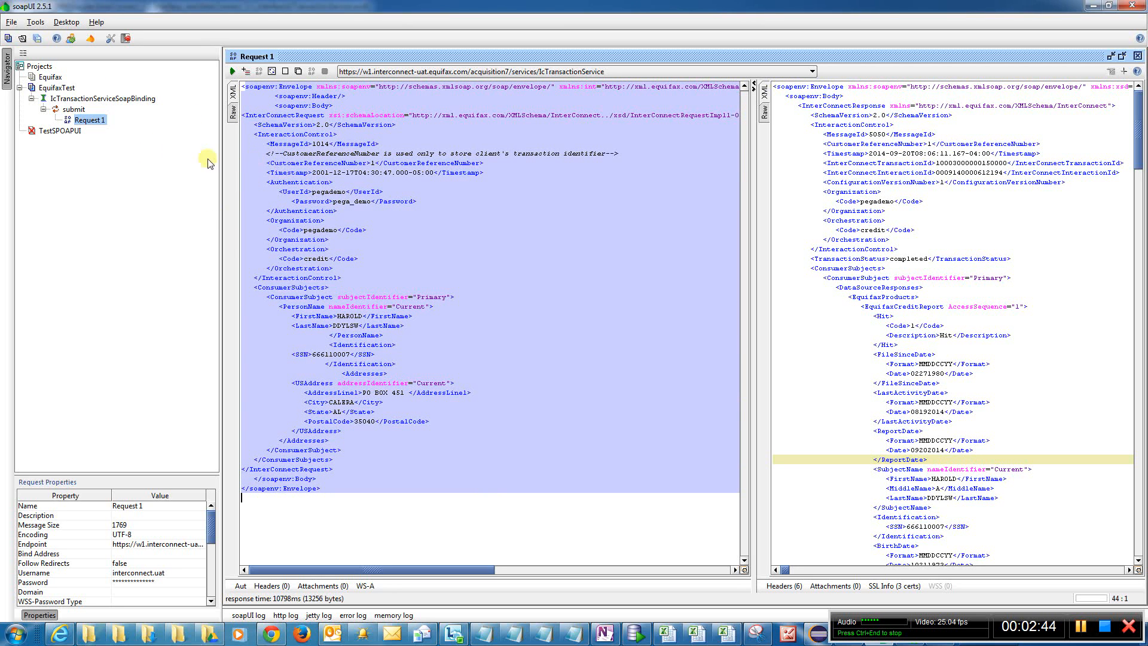
pyautogui.click(537, 166)
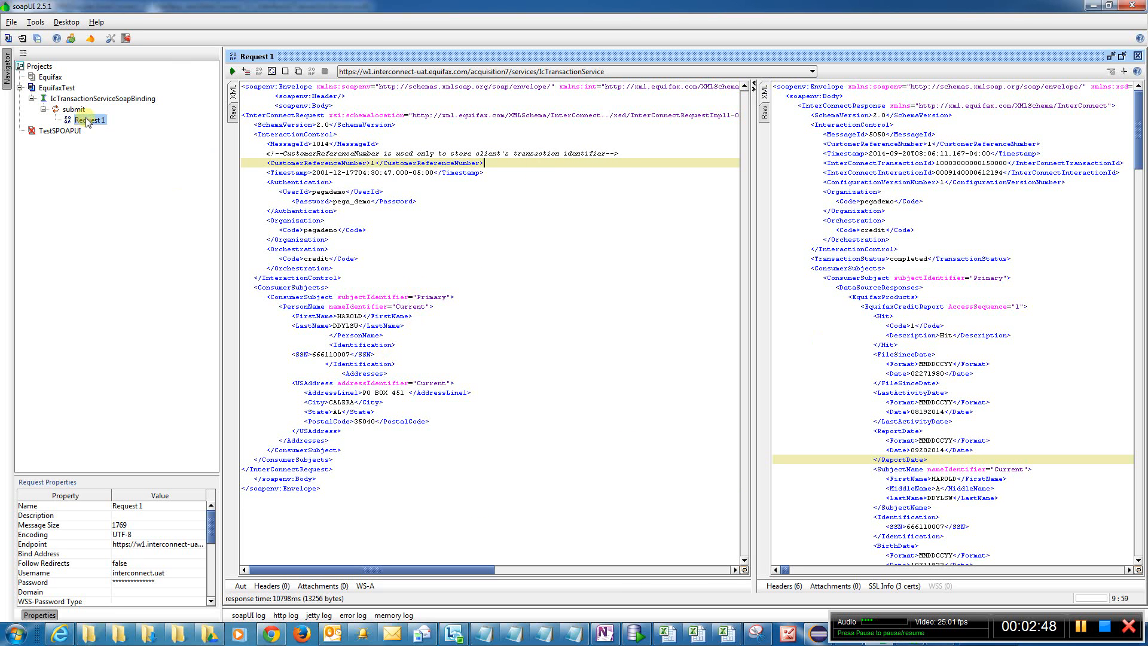
pyautogui.moveTo(388, 490); pyautogui.dragTo(250, 84)
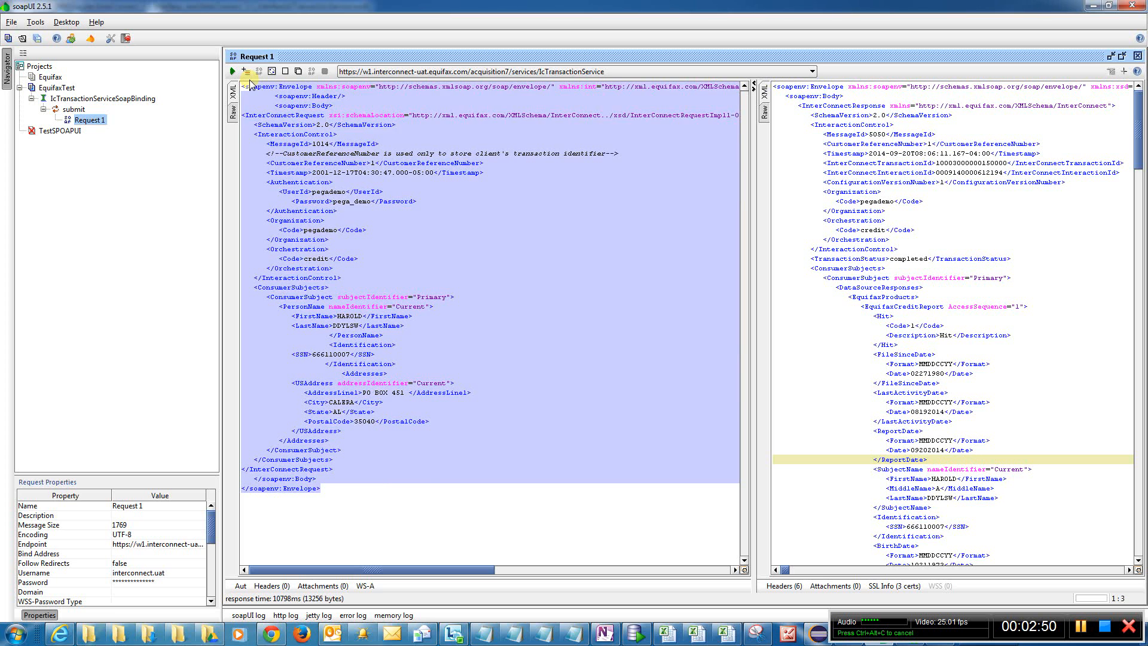
pyautogui.click(303, 141)
pyautogui.moveTo(412, 540); pyautogui.dragTo(192, 74)
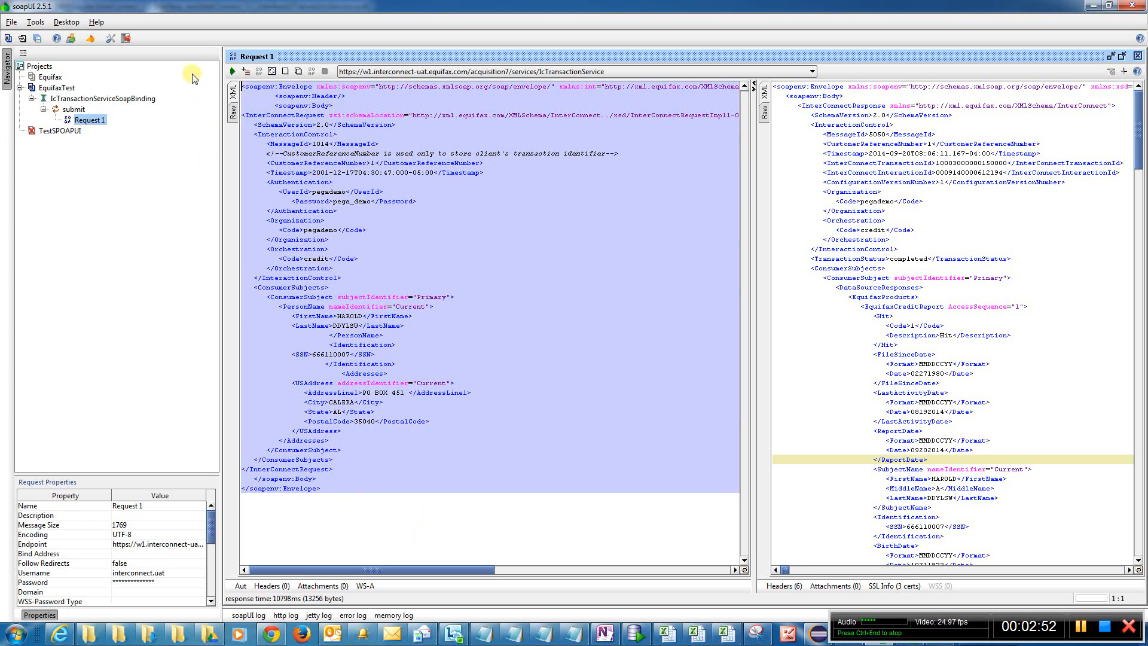
pyautogui.click(406, 455)
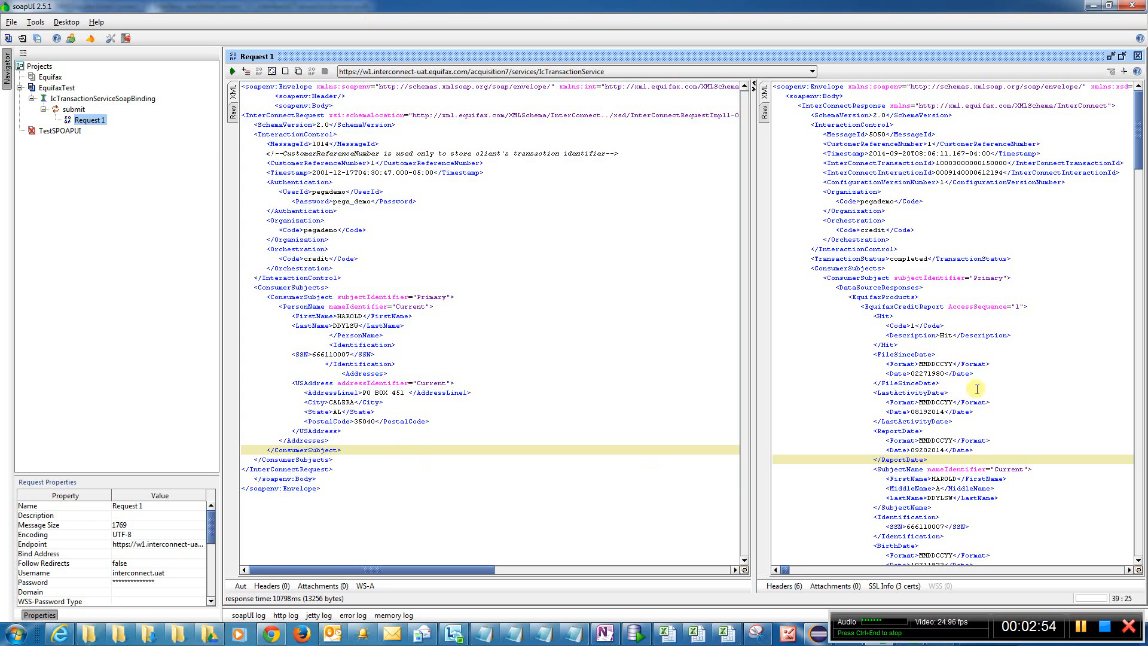
pyautogui.moveTo(878, 155); pyautogui.dragTo(980, 572)
pyautogui.click(459, 367)
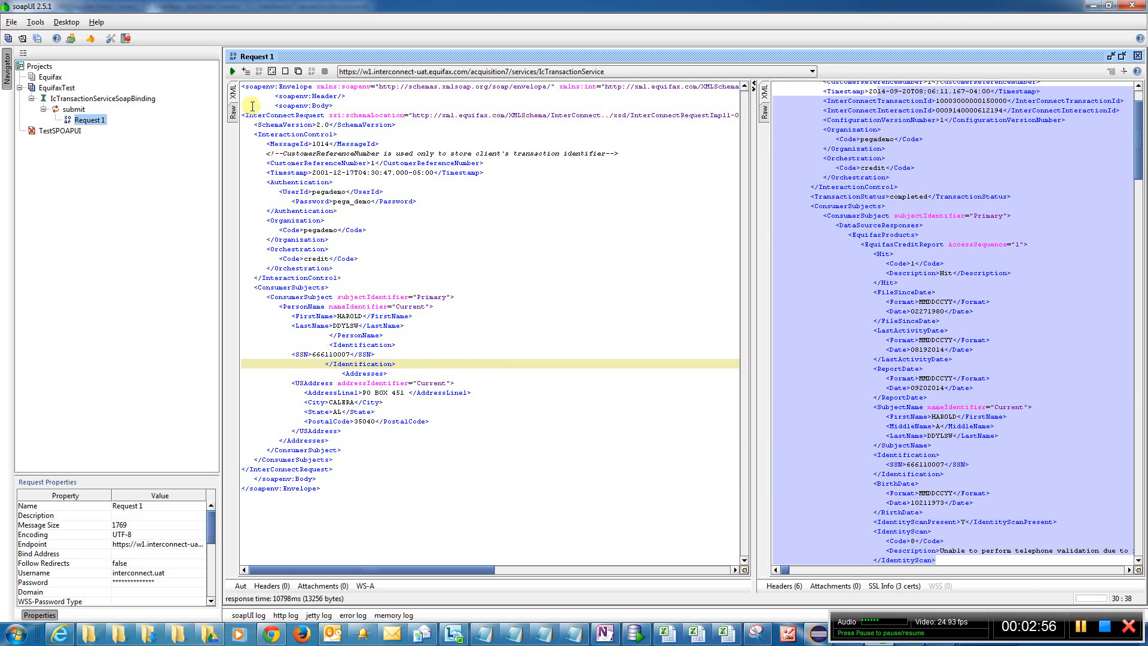
# Submit Request 1 to the endpoint again and widen the response pane to show more of the returned XML
pyautogui.click(232, 71)
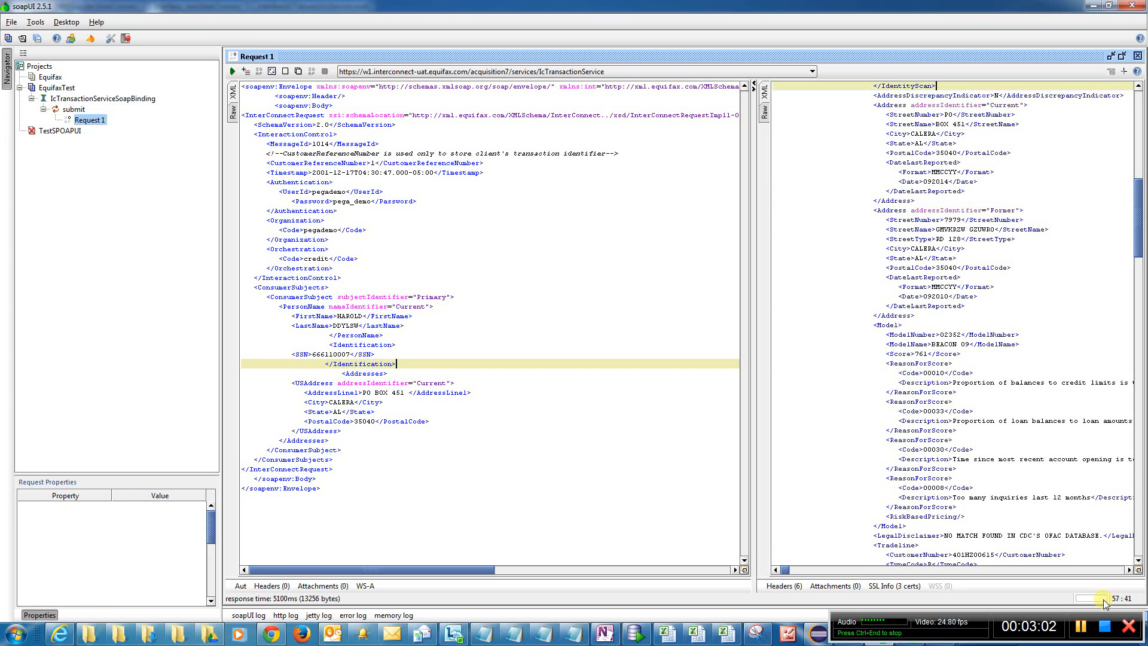
pyautogui.scroll(15, 981, 206)
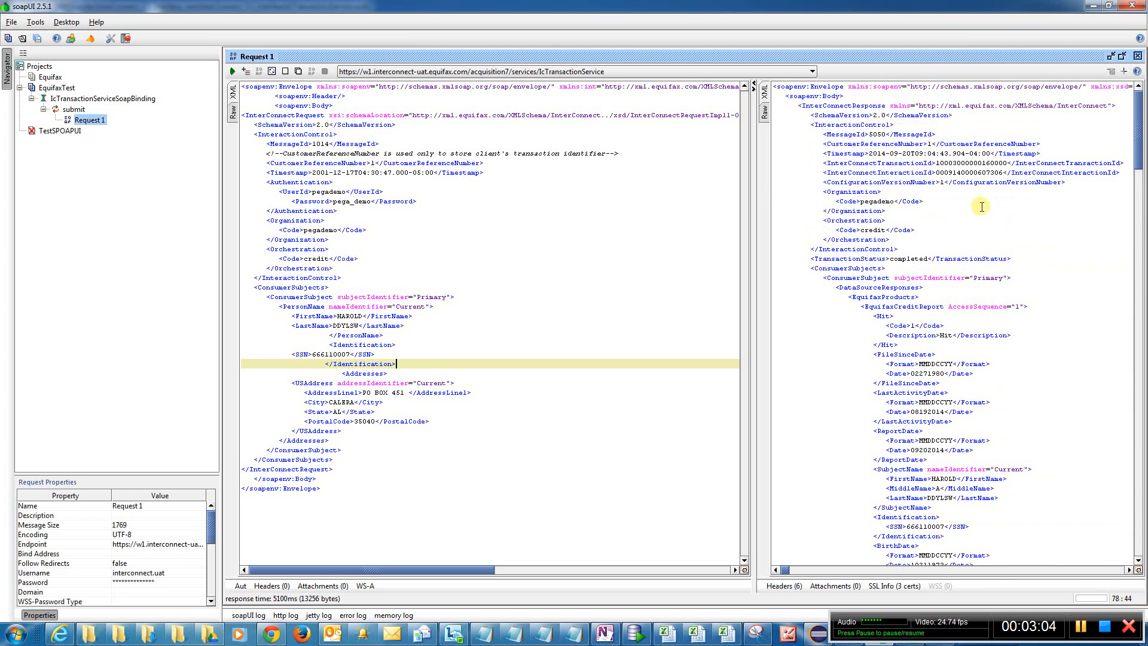
pyautogui.moveTo(746, 250); pyautogui.dragTo(610, 245)
pyautogui.click(891, 244)
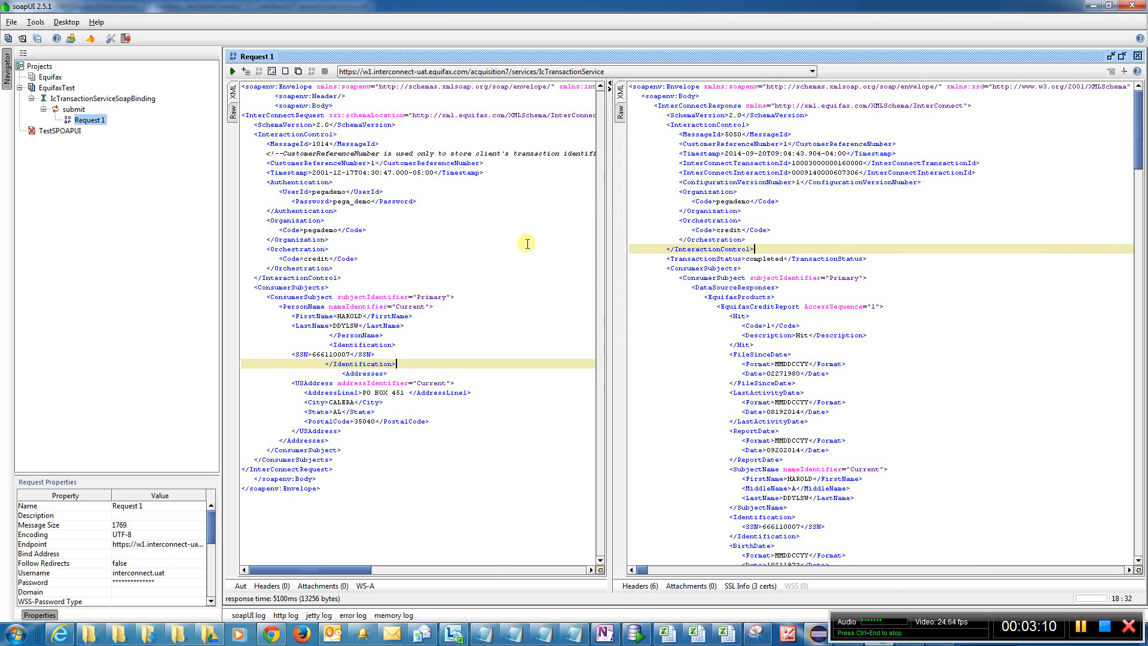
# Review the Authentication block and the consumer's first and last name fields in the request XML
pyautogui.moveTo(261, 180); pyautogui.dragTo(436, 210)
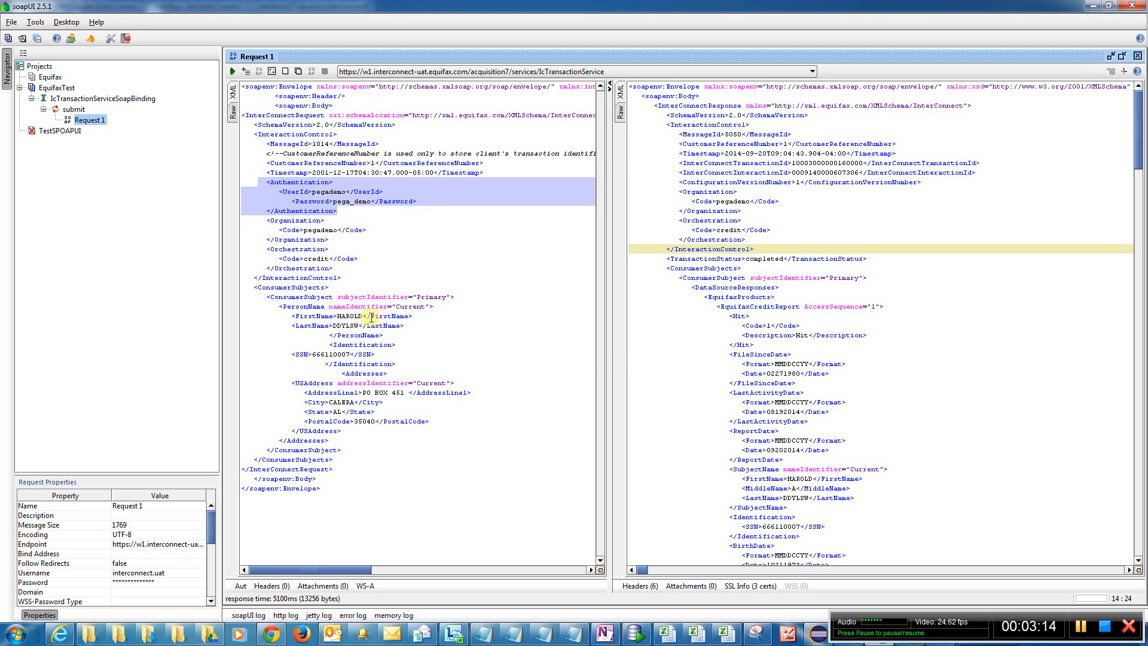
pyautogui.click(353, 316)
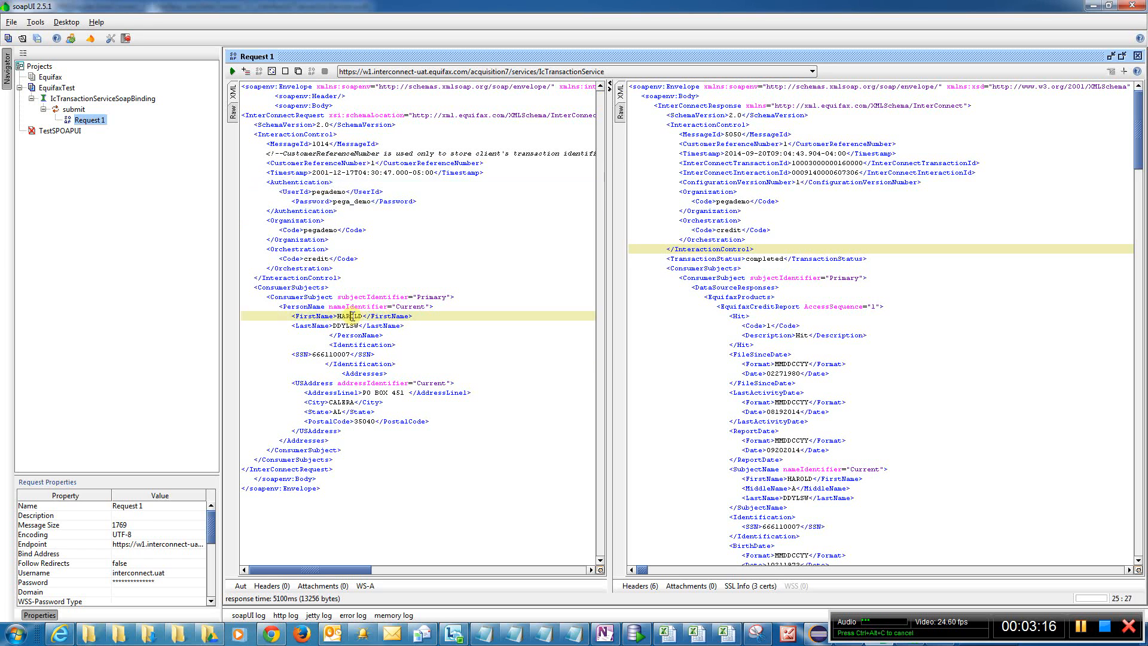
pyautogui.click(352, 324)
pyautogui.doubleClick(352, 325)
# Search the response XML for "score", examine the Score value, and return to the start of the response
pyautogui.click(798, 296)
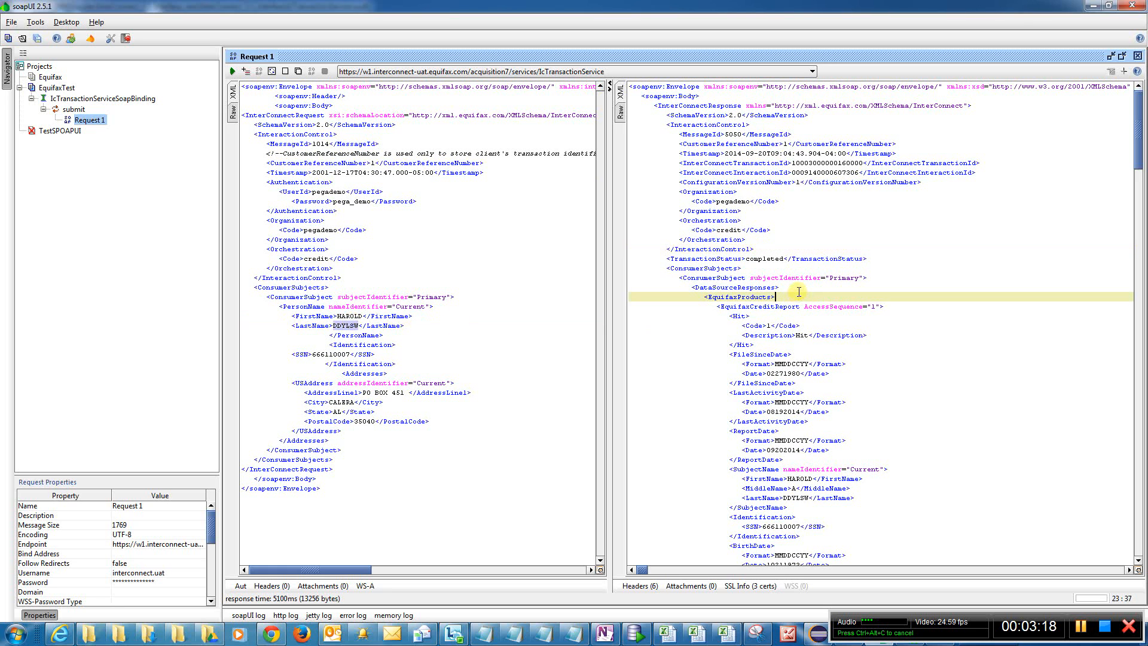
pyautogui.hotkey('ctrl', 'f')
pyautogui.write('scro')
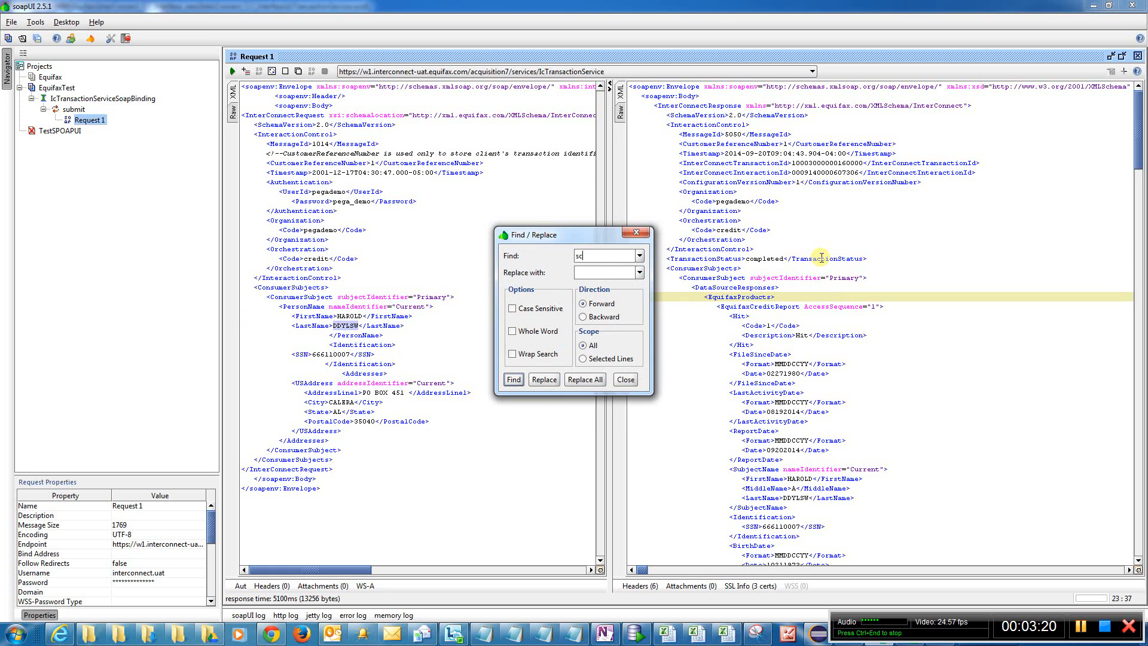
pyautogui.press('BackSpace')
pyautogui.press('BackSpace')
pyautogui.write('ore')
pyautogui.press('Return')
pyautogui.press('Escape')
pyautogui.scroll(-4, 821, 258)
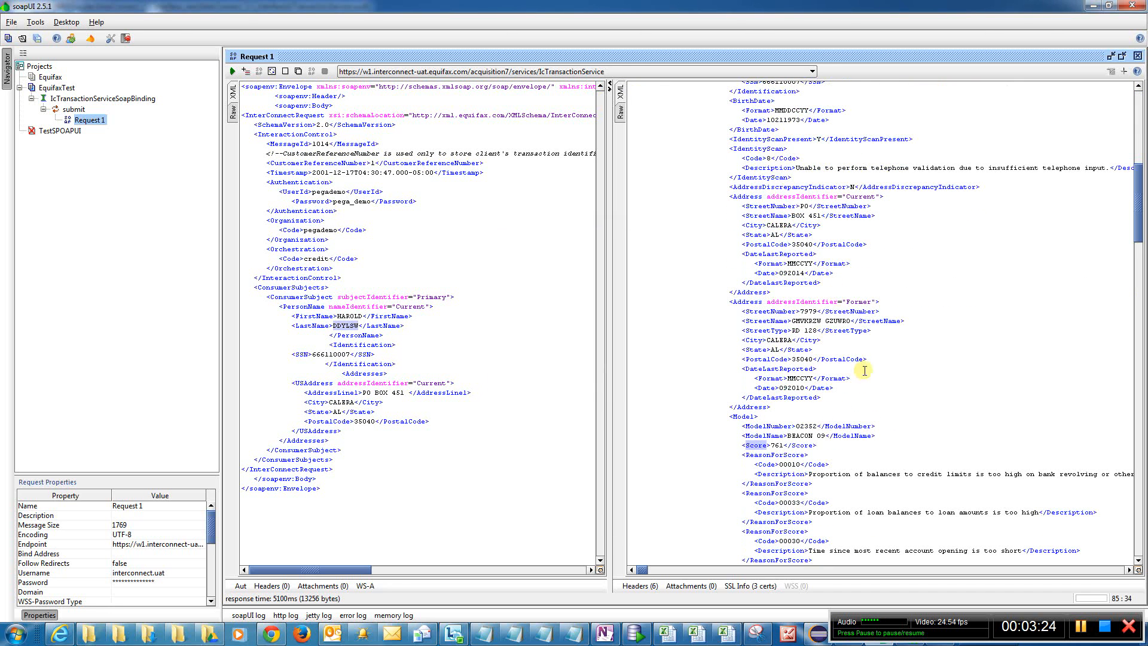
pyautogui.click(776, 446)
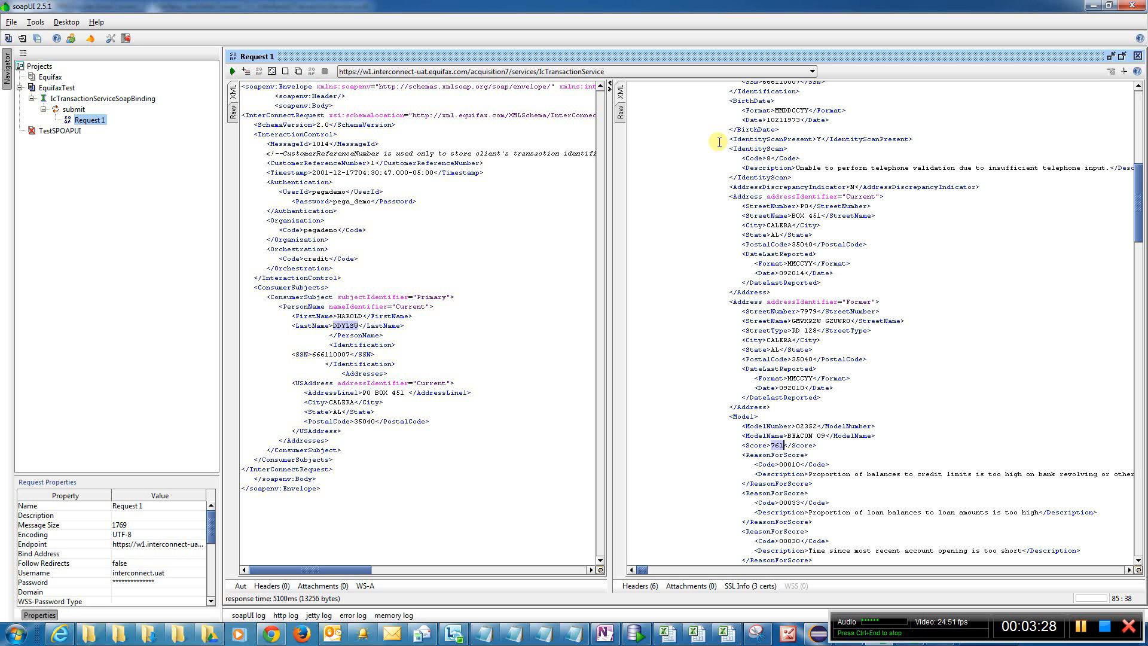
pyautogui.click(716, 196)
pyautogui.scroll(6, 713, 198)
pyautogui.scroll(9, 713, 197)
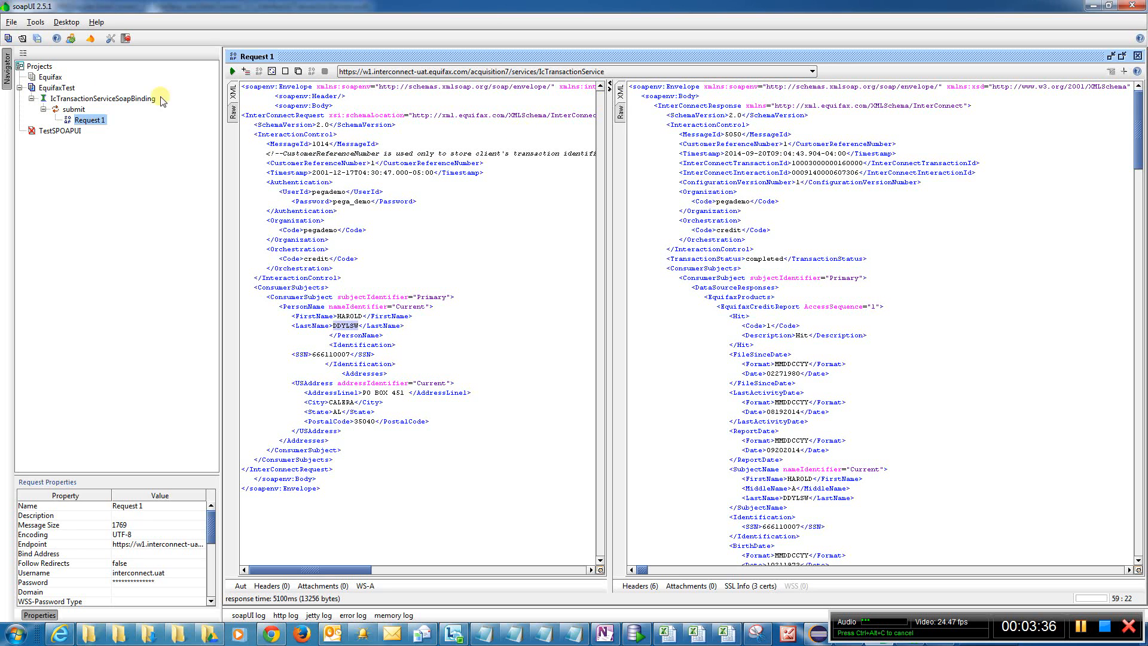
# Collapse the EquifaxTest project and exit soapUI without saving the project
pyautogui.click(20, 87)
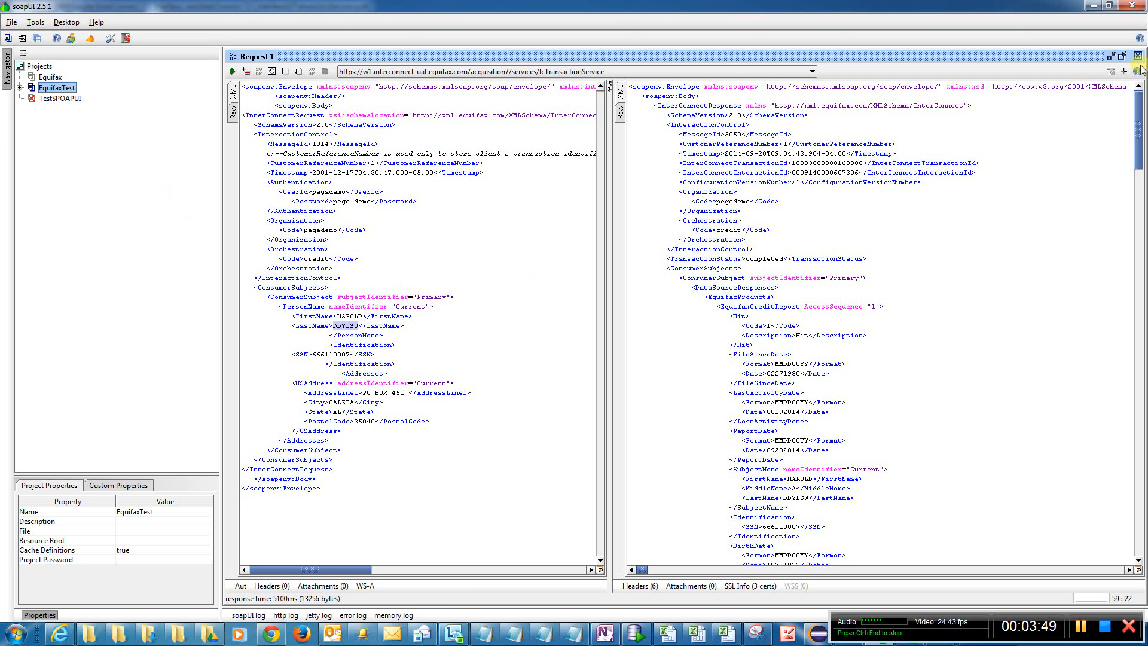
pyautogui.click(1132, 6)
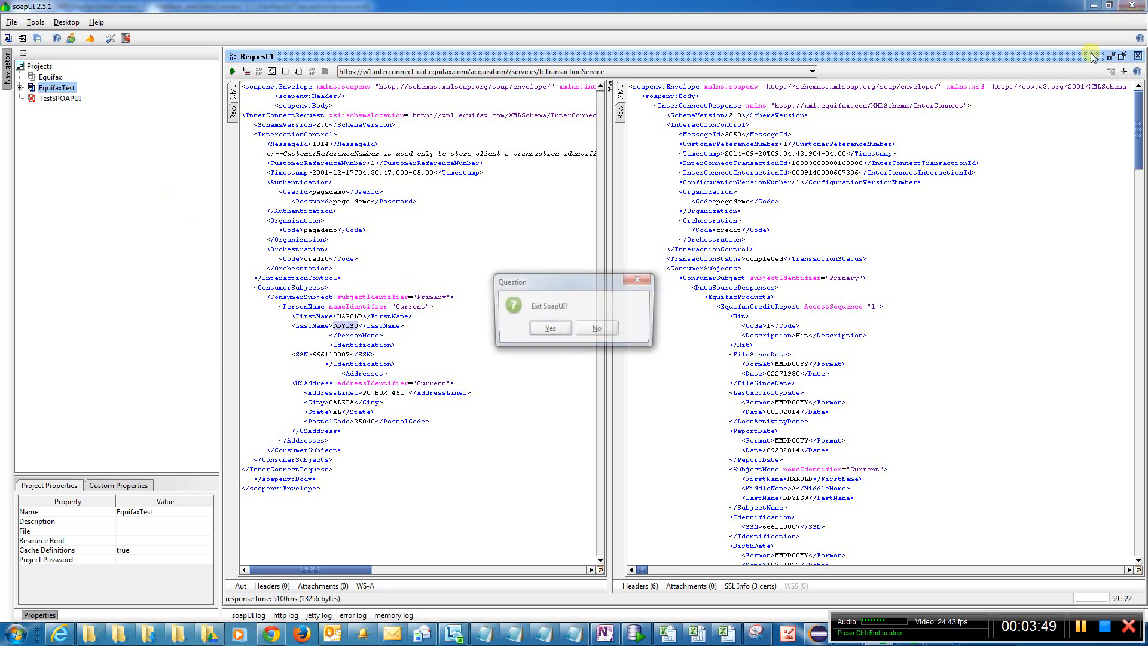
pyautogui.click(549, 329)
pyautogui.click(548, 330)
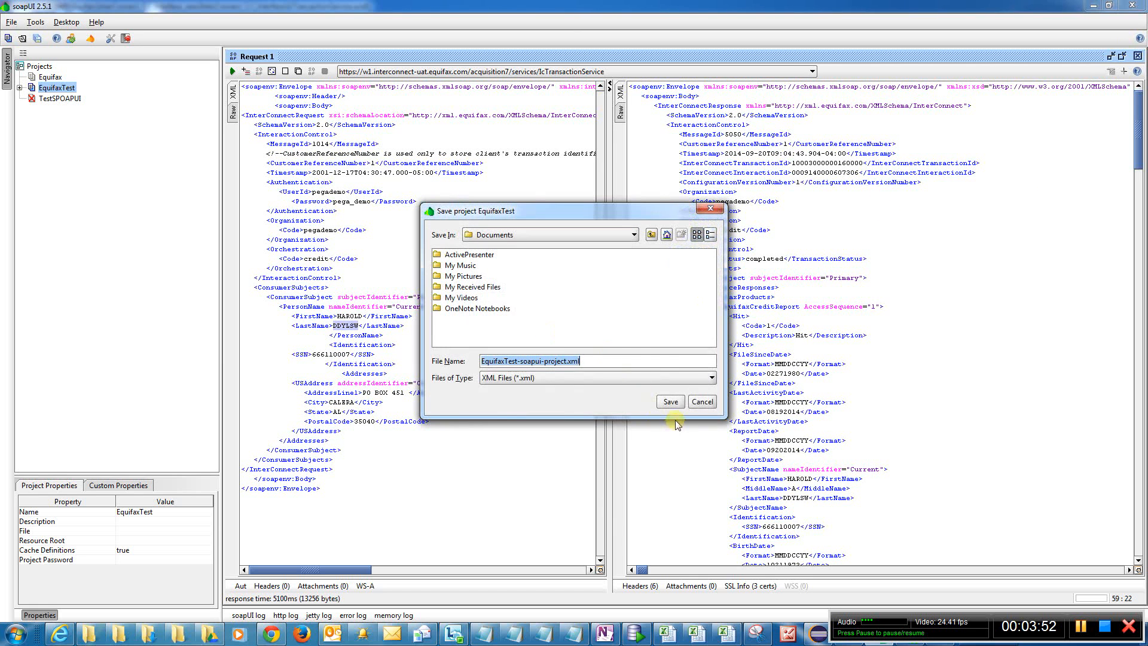
pyautogui.click(702, 401)
pyautogui.click(1003, 276)
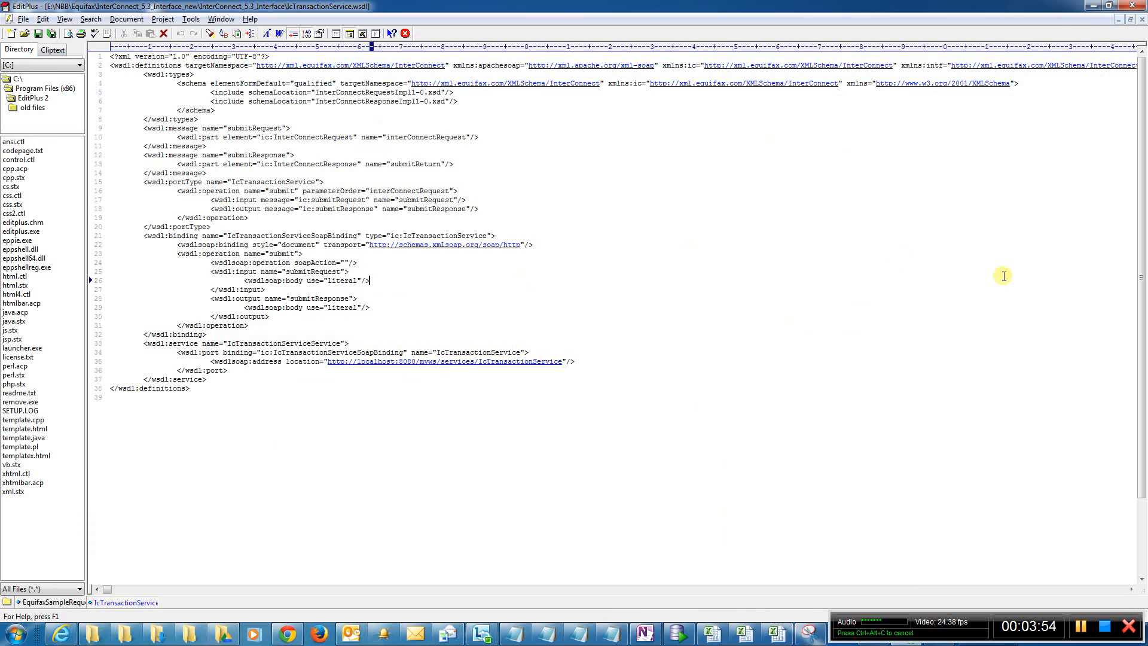
pyautogui.press('super+r')
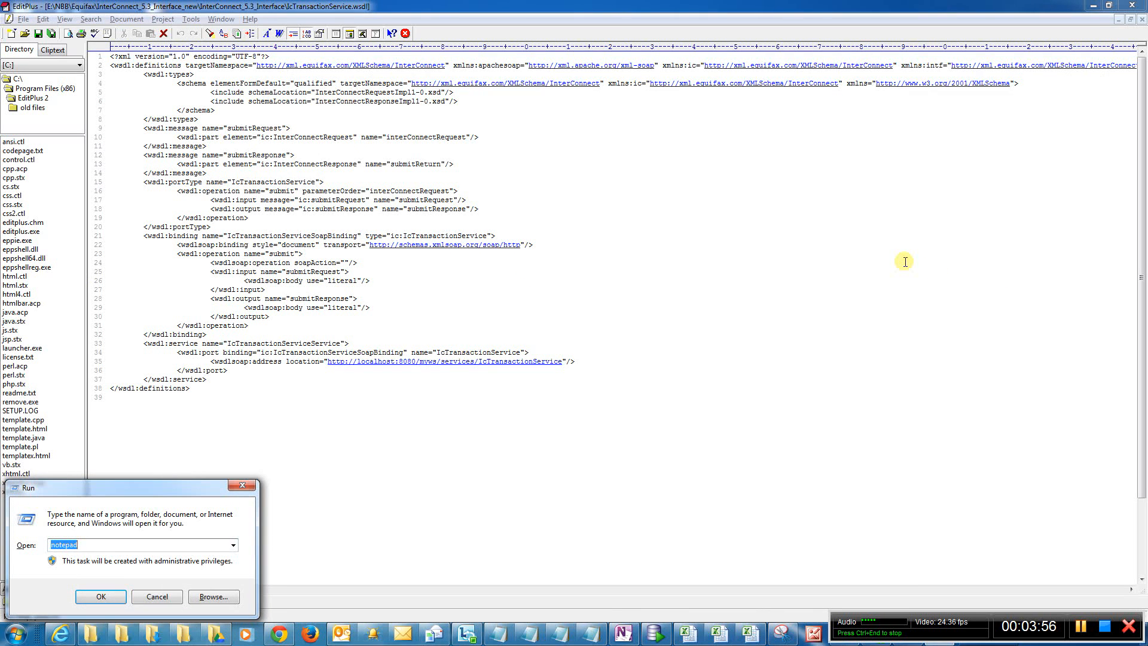
pyautogui.write('so')
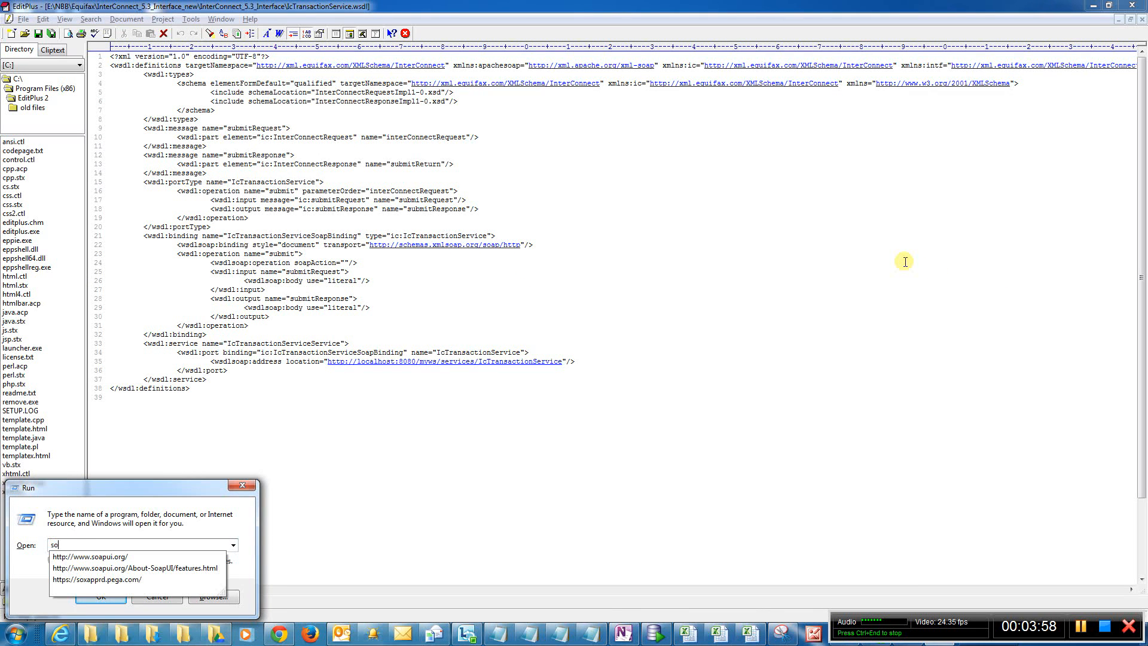
pyautogui.write('apur')
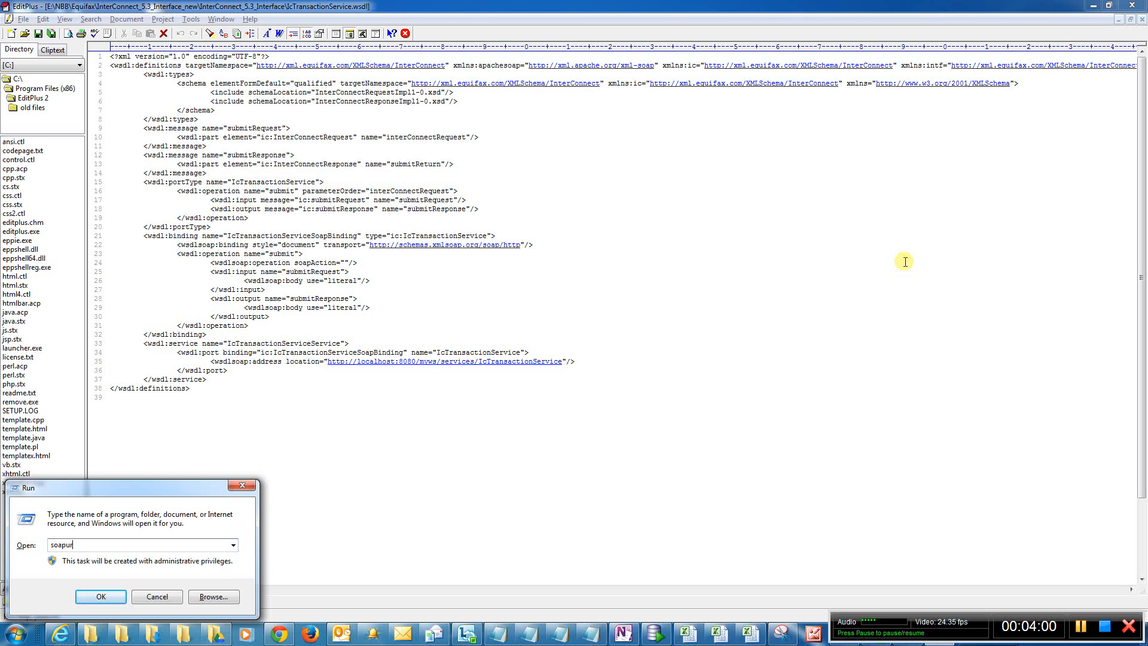
pyautogui.press('Escape')
# Find soapUI 2.5.1 by searching for "soa", launch it and maximize its window
pyautogui.click(15, 633)
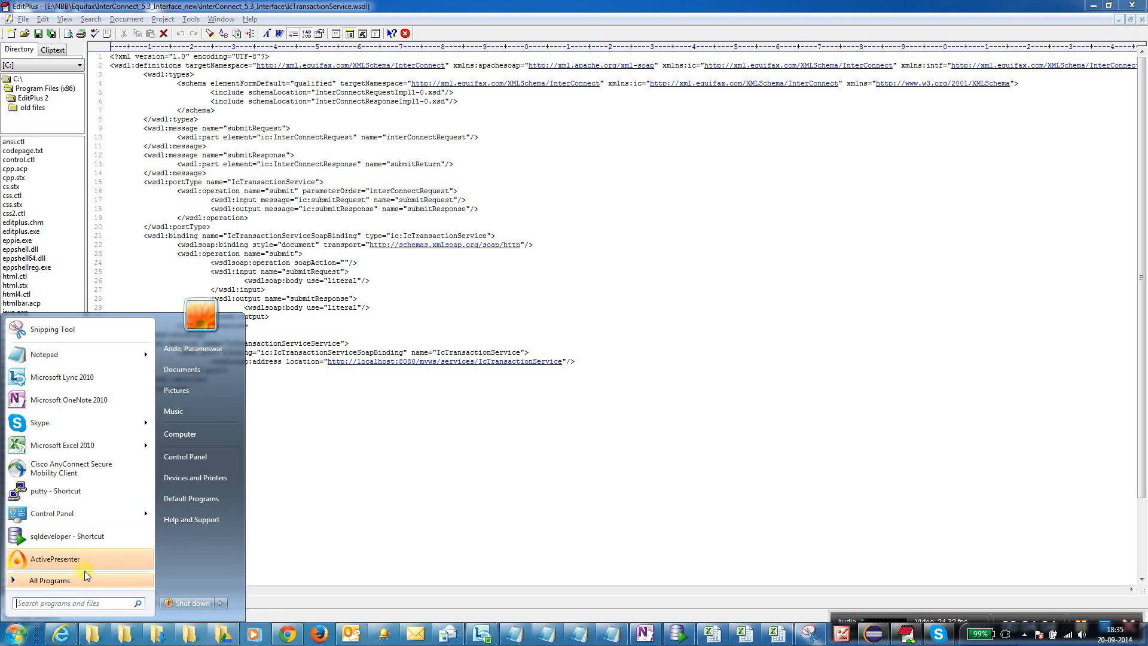
pyautogui.write('soa')
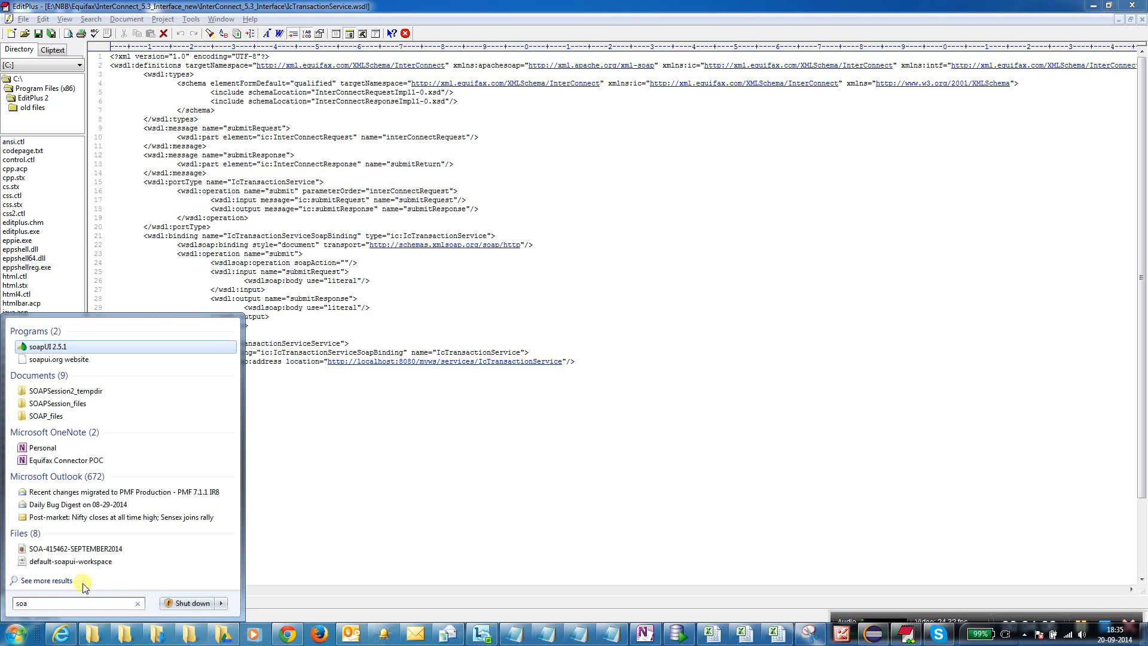
pyautogui.press('Return')
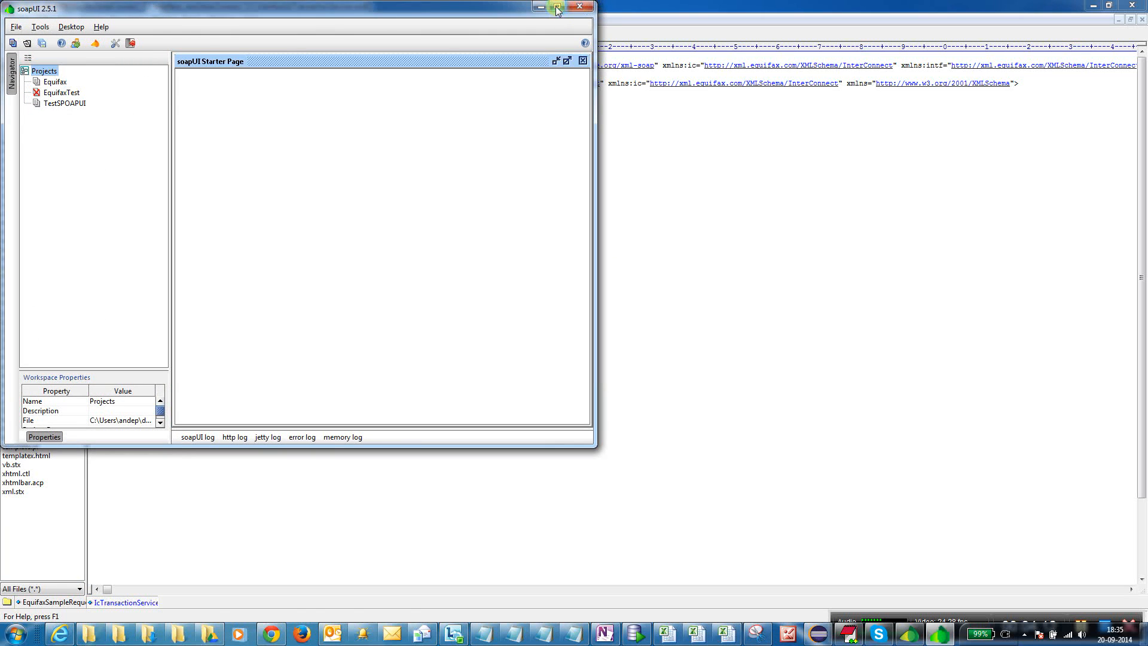
pyautogui.click(557, 7)
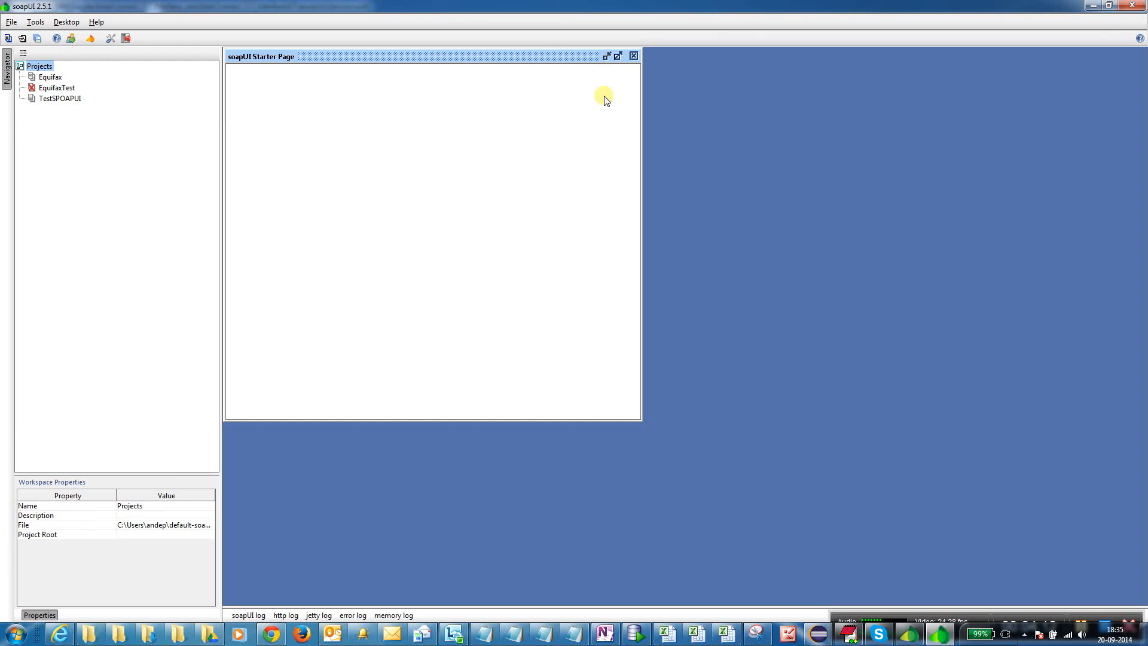
# Start a new soapUI project named EQTest and browse for its initial WSDL in E:\NBB\Equifax
pyautogui.click(12, 22)
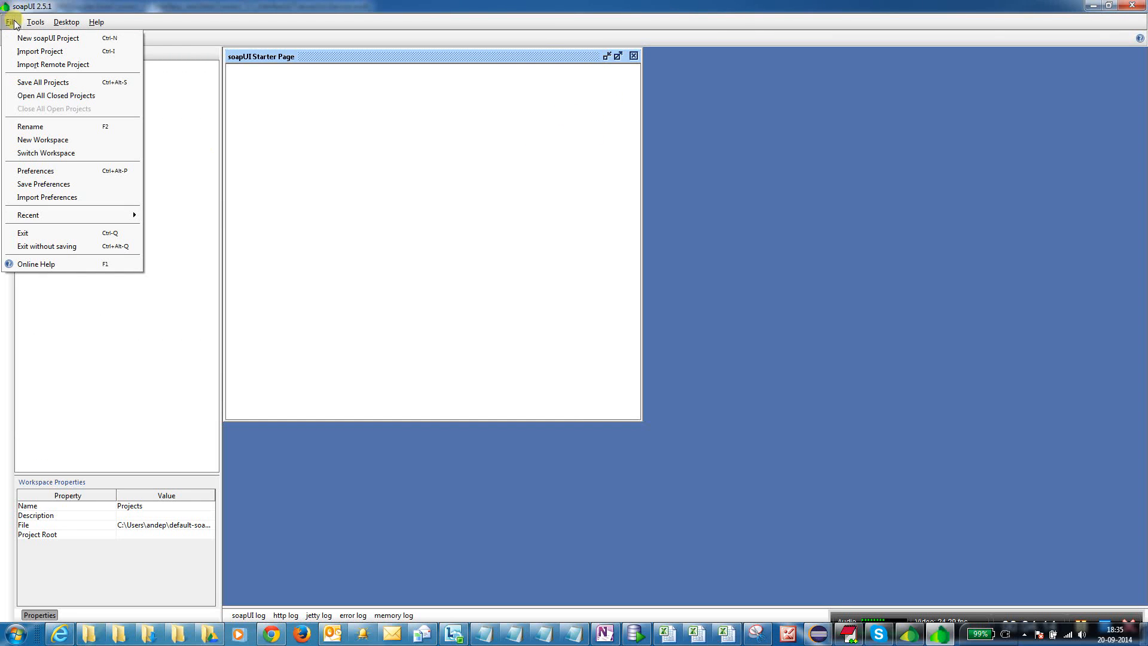
pyautogui.click(18, 36)
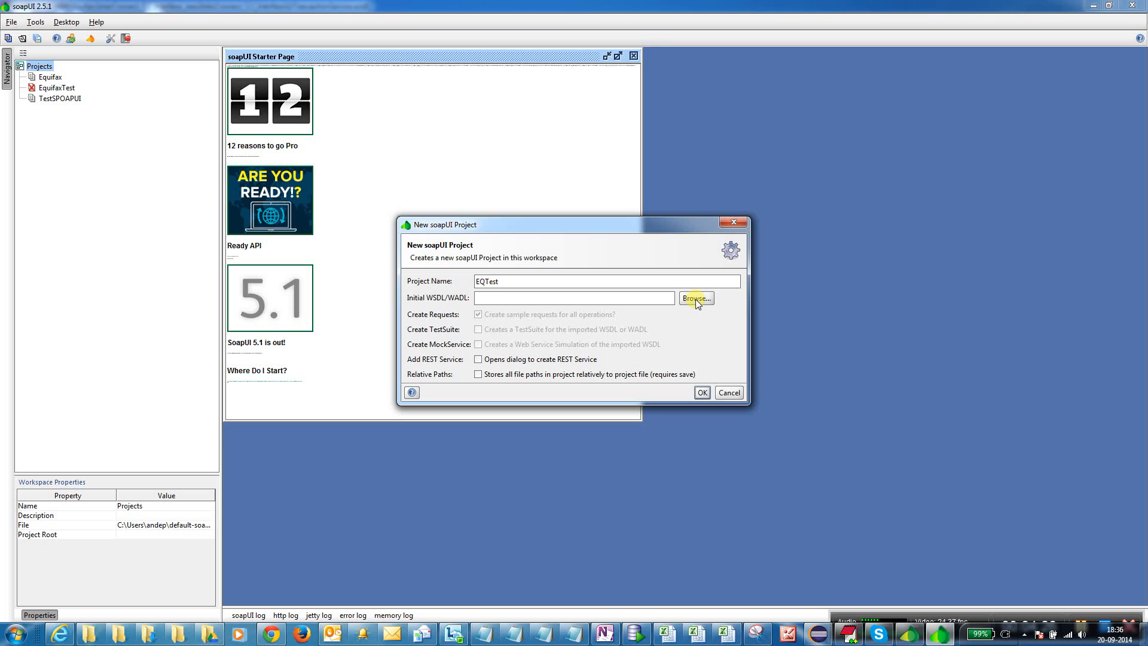
pyautogui.click(697, 299)
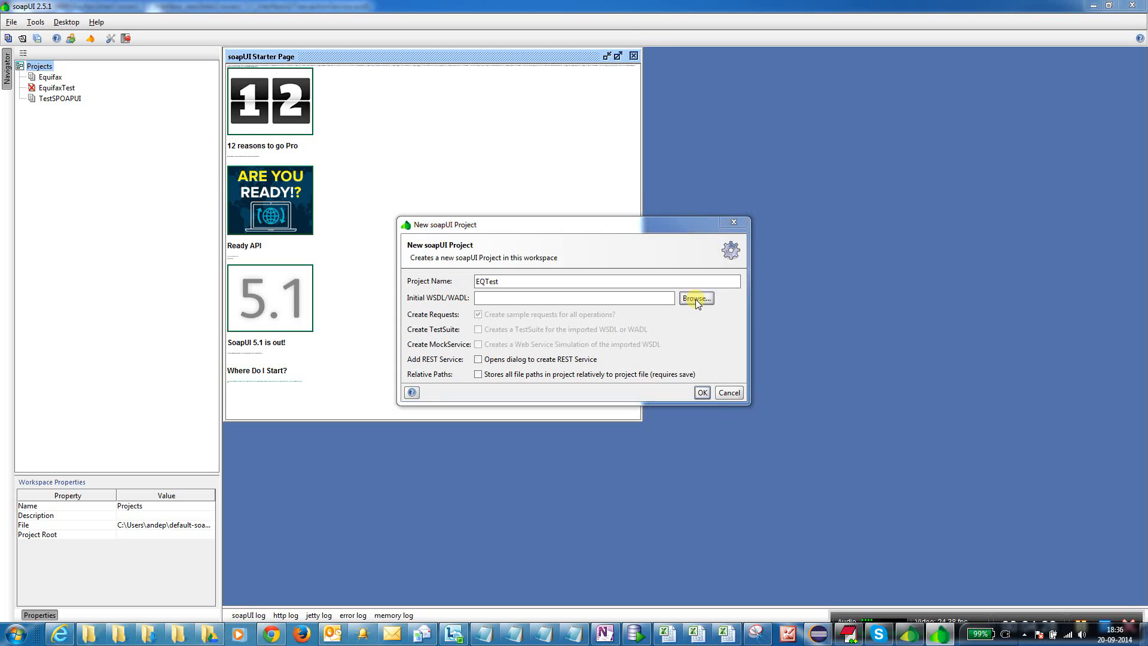
pyautogui.click(618, 237)
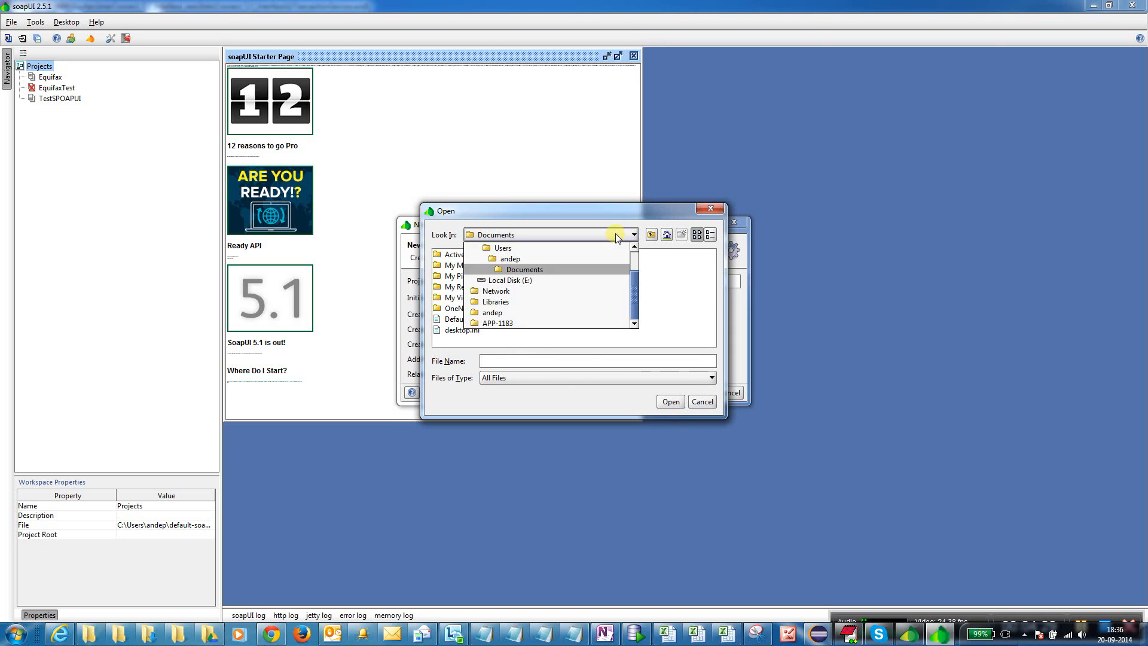
pyautogui.click(522, 281)
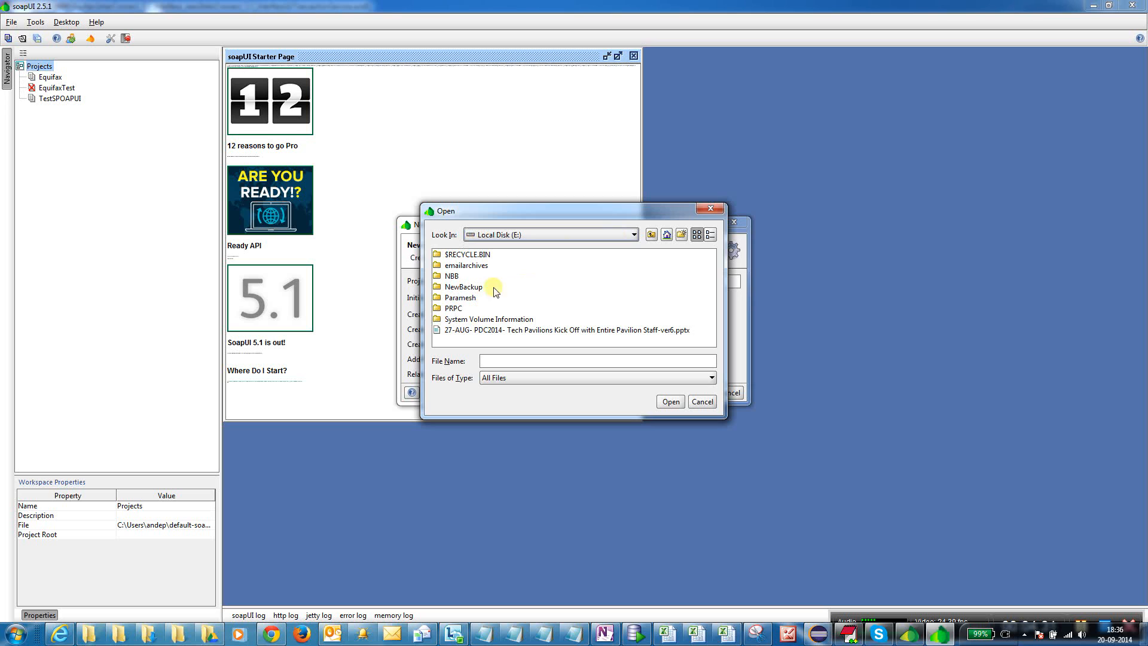
pyautogui.doubleClick(456, 276)
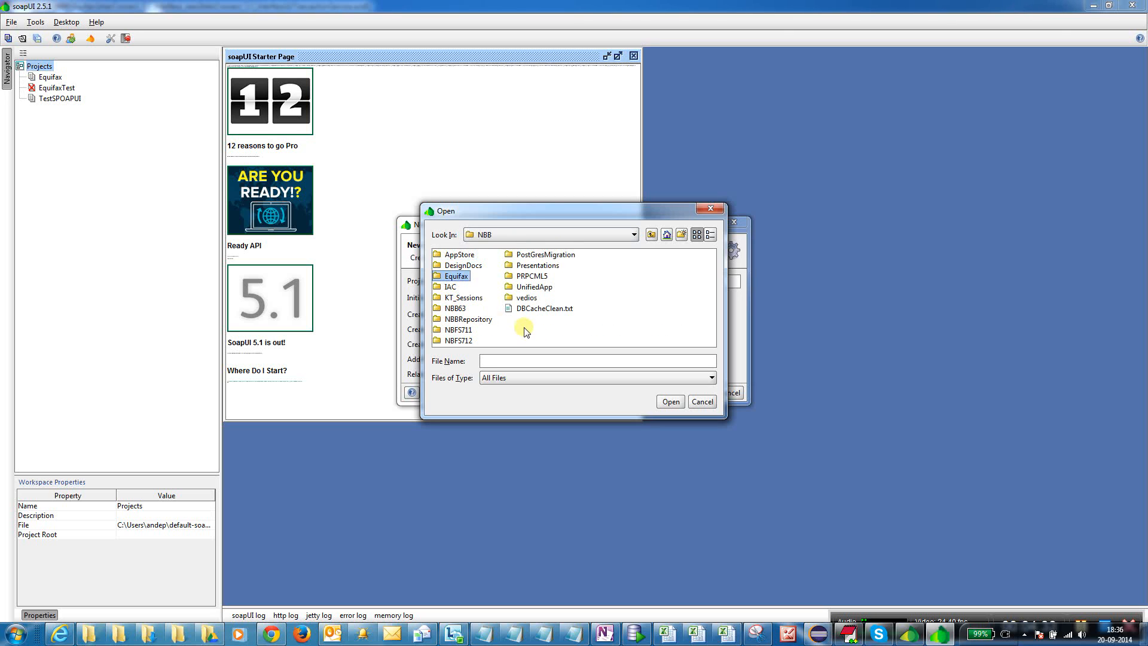
pyautogui.click(465, 276)
pyautogui.doubleClick(466, 276)
# Choose IcTransactionService.wsdl from InterConnect_5.3_Interface_new\InterConnect_5.3_Interface as the initial WSDL and create the project with sample requests for all operations
pyautogui.click(499, 268)
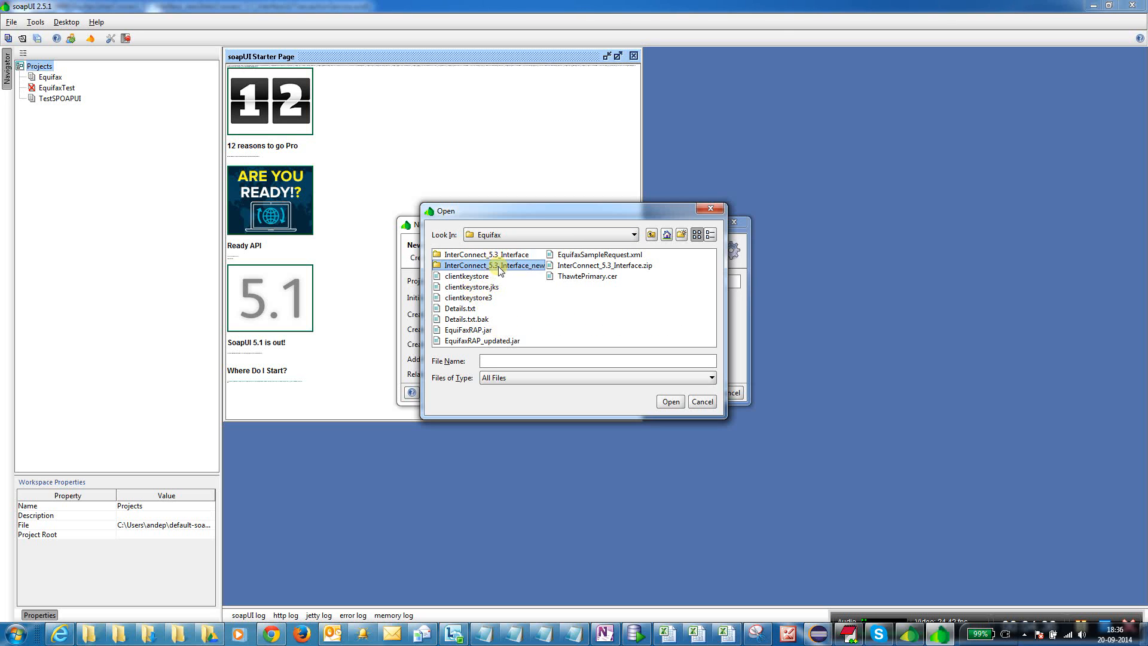
pyautogui.doubleClick(499, 268)
pyautogui.click(544, 329)
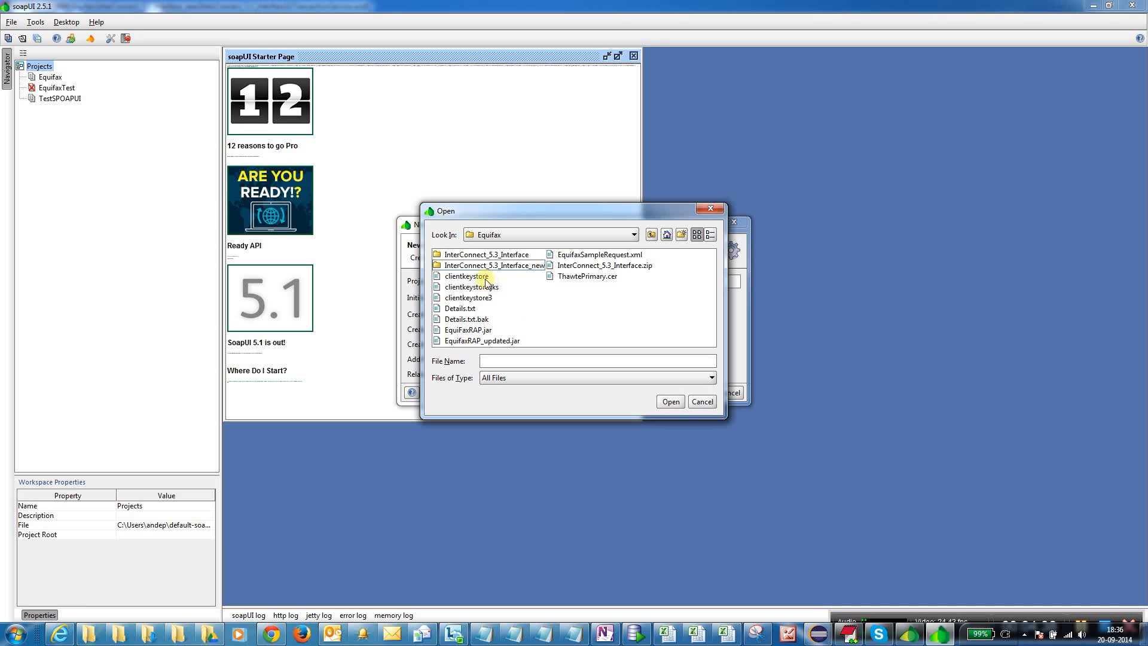
pyautogui.doubleClick(449, 268)
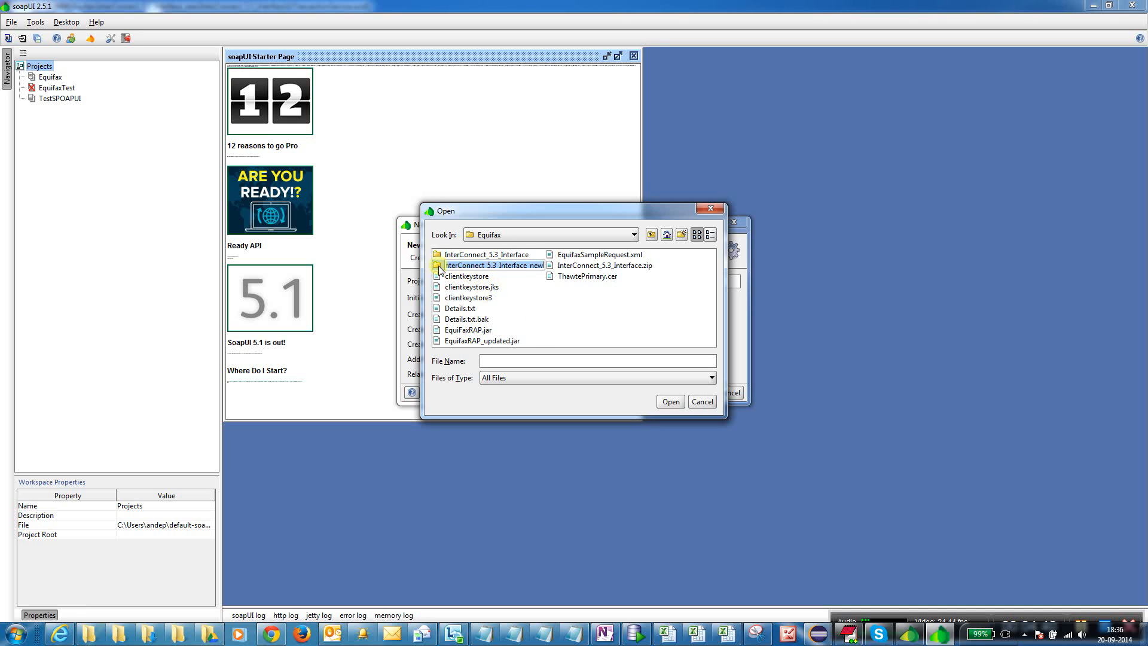
pyautogui.doubleClick(454, 266)
pyautogui.doubleClick(489, 257)
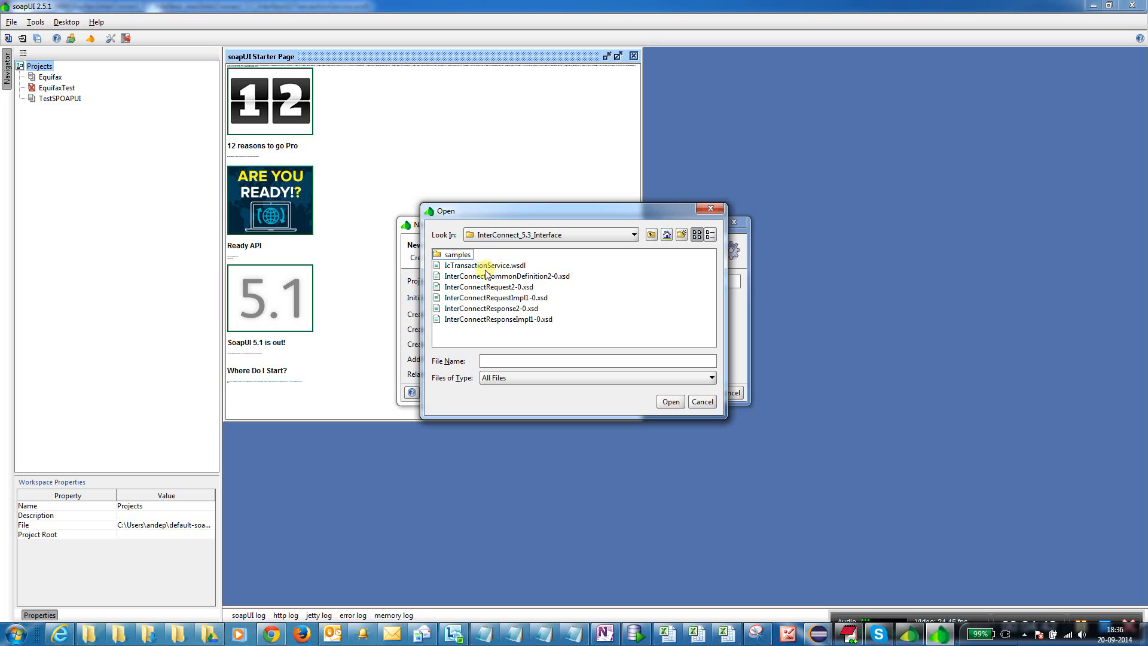
pyautogui.click(487, 266)
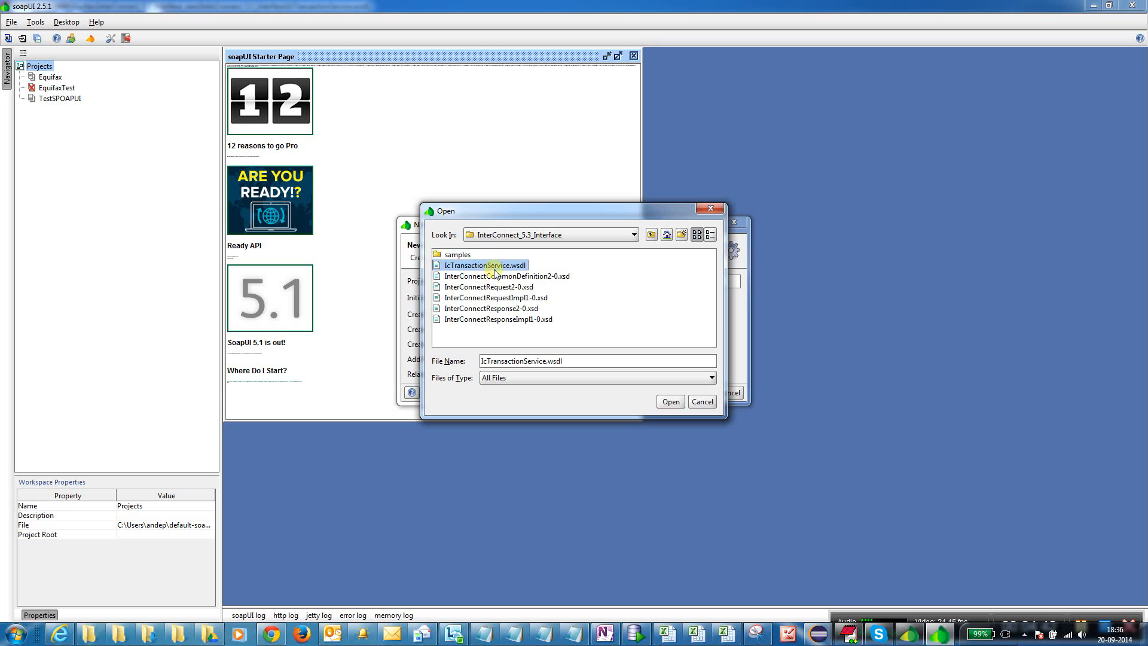
pyautogui.click(670, 402)
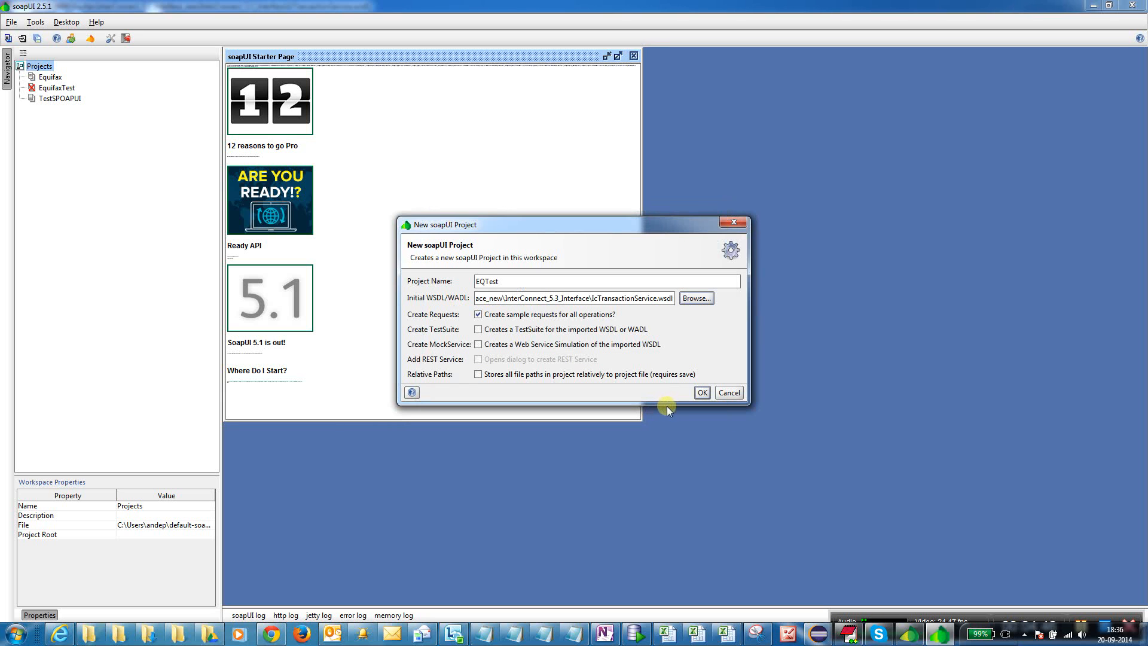
pyautogui.click(700, 395)
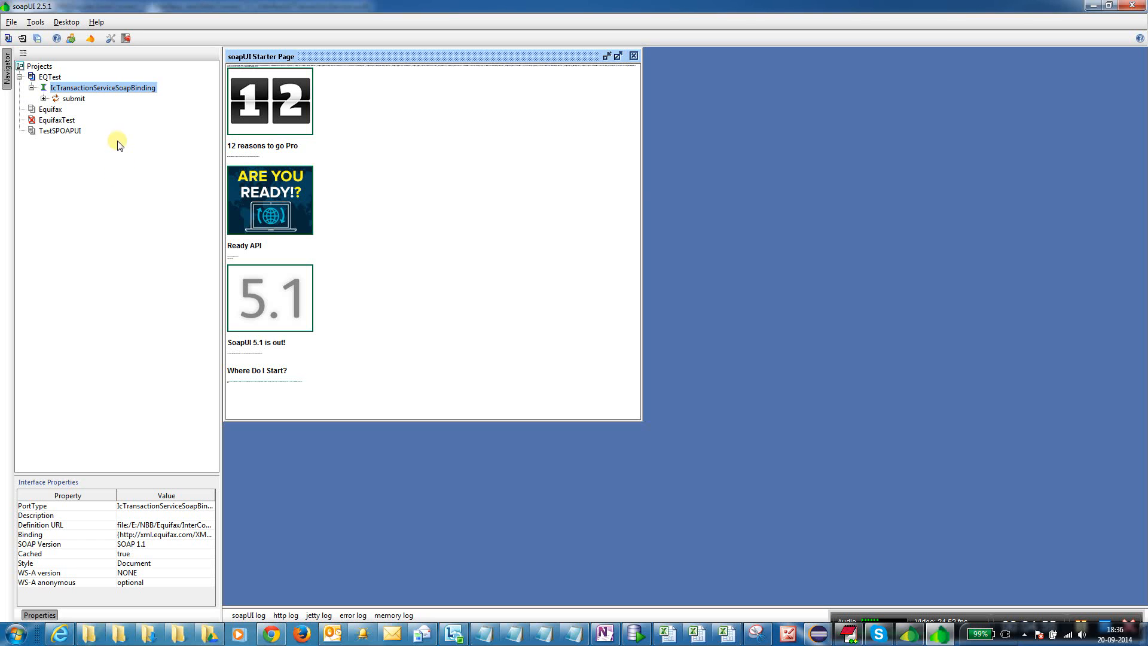
# Expand the submit operation of the EQTest project, open Request 1 and maximize its editor
pyautogui.click(73, 98)
pyautogui.click(43, 98)
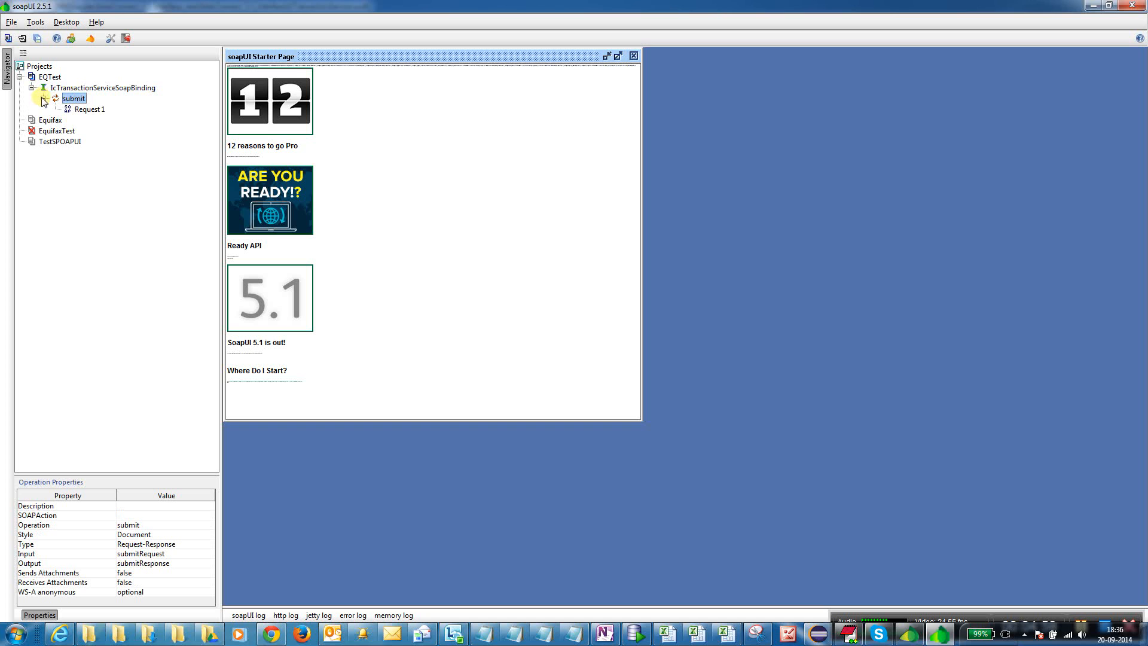
pyautogui.click(94, 111)
pyautogui.doubleClick(94, 112)
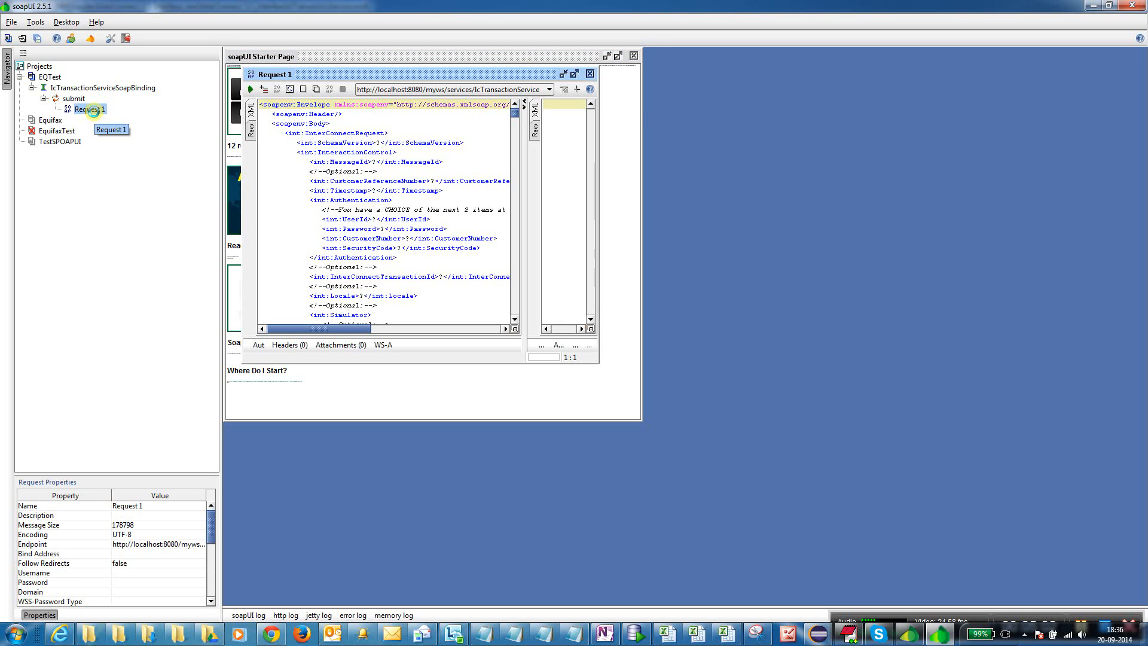
pyautogui.click(574, 74)
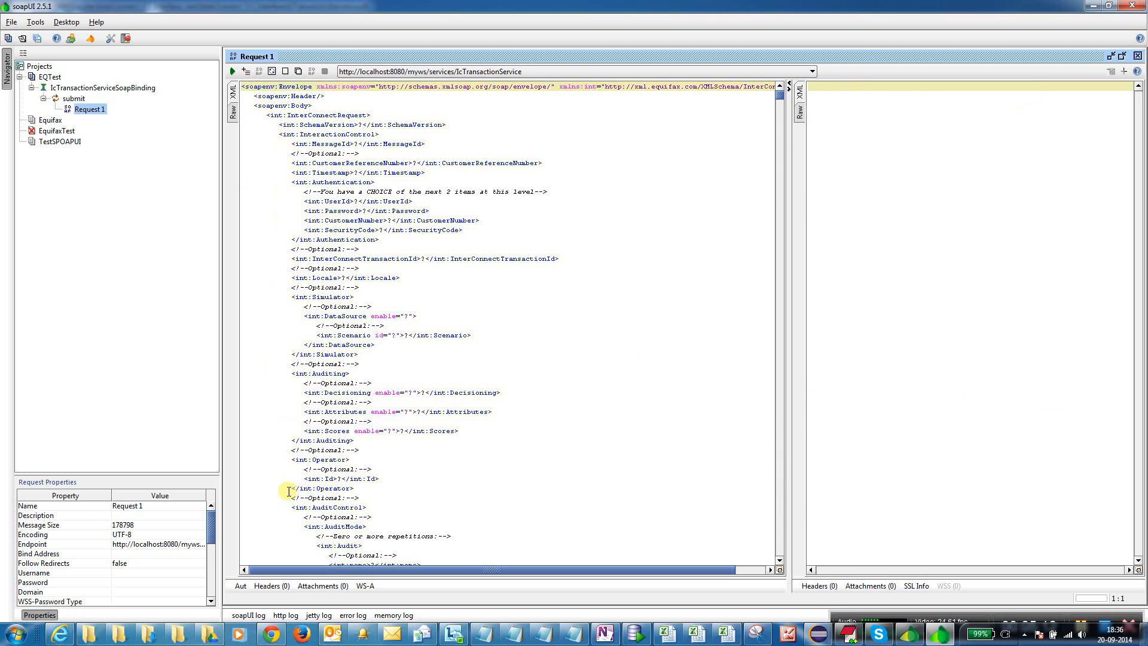
# Examine the generated request XML of Request 1 down to the OtherDecisions block and return to the Authentication block
pyautogui.click(562, 173)
pyautogui.scroll(-7, 386, 179)
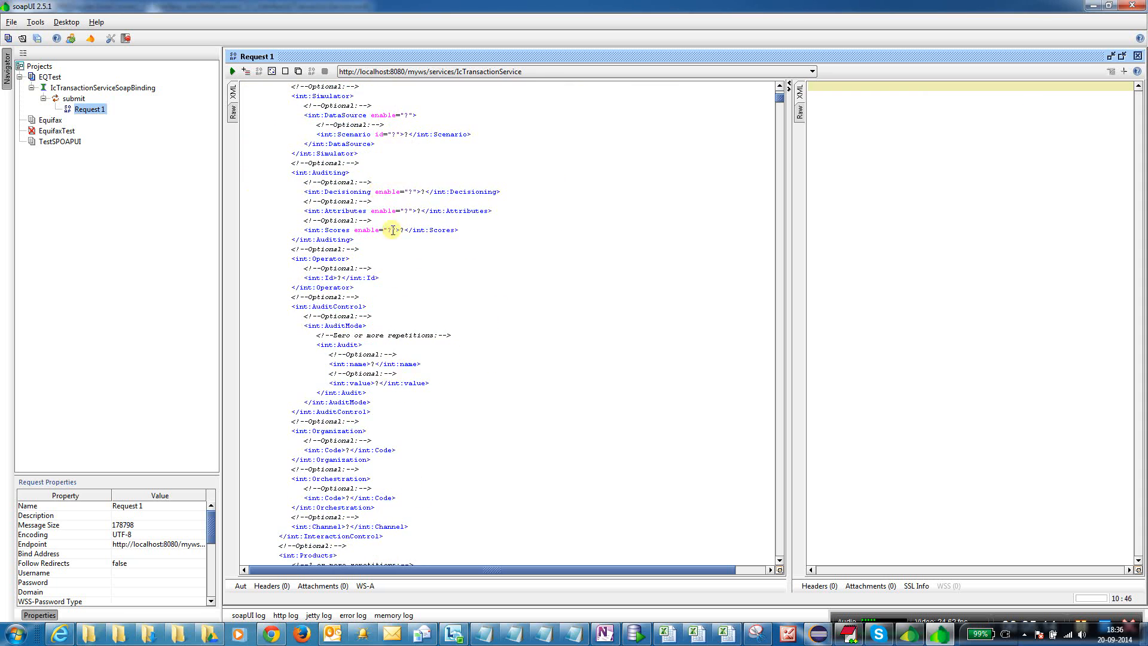
pyautogui.scroll(-10, 436, 249)
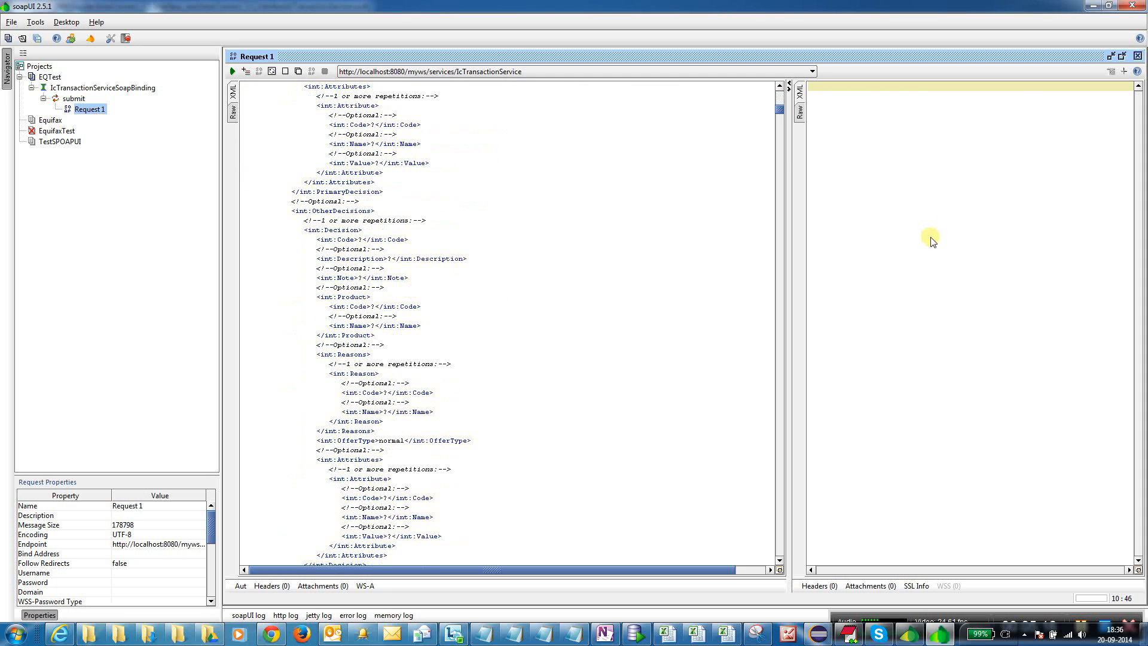
pyautogui.click(497, 211)
pyautogui.scroll(11, 565, 196)
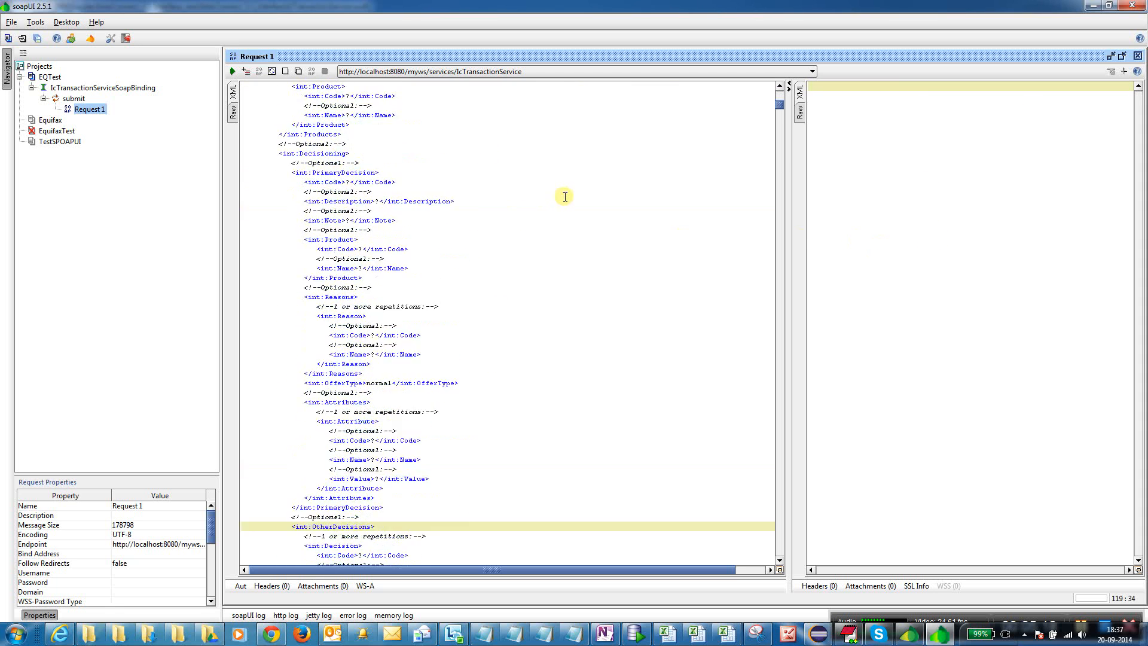
pyautogui.scroll(20, 565, 196)
pyautogui.click(564, 190)
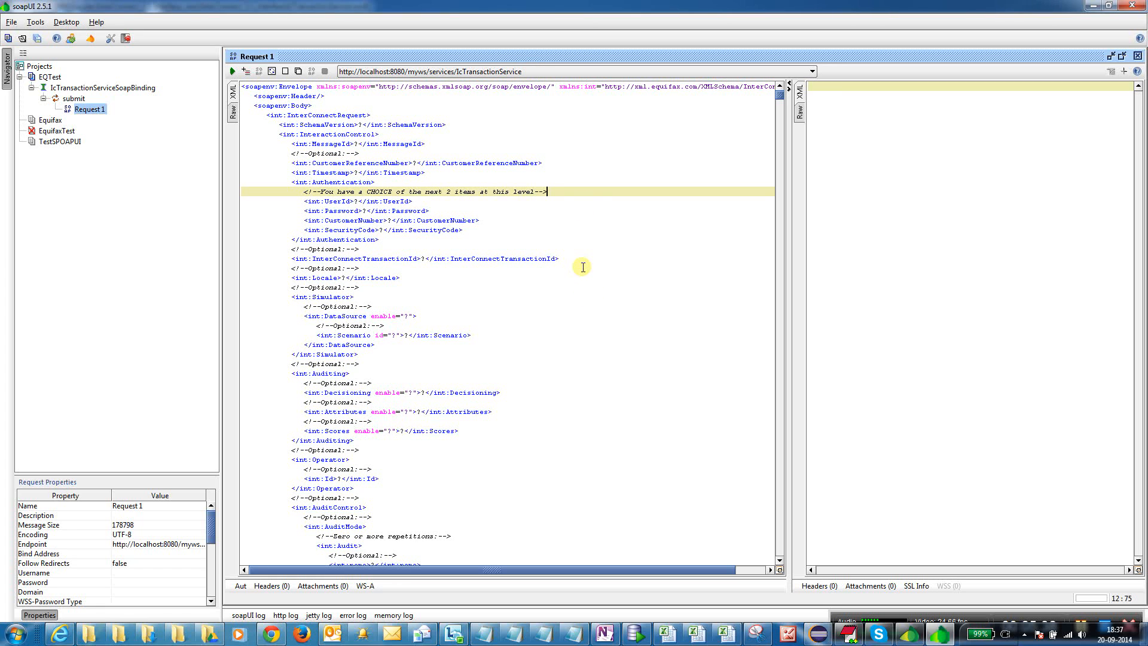
# Switch to the Untitled checklist in Notepad, show it over soapUI and highlight the "End point url" line
pyautogui.click(594, 640)
pyautogui.click(572, 637)
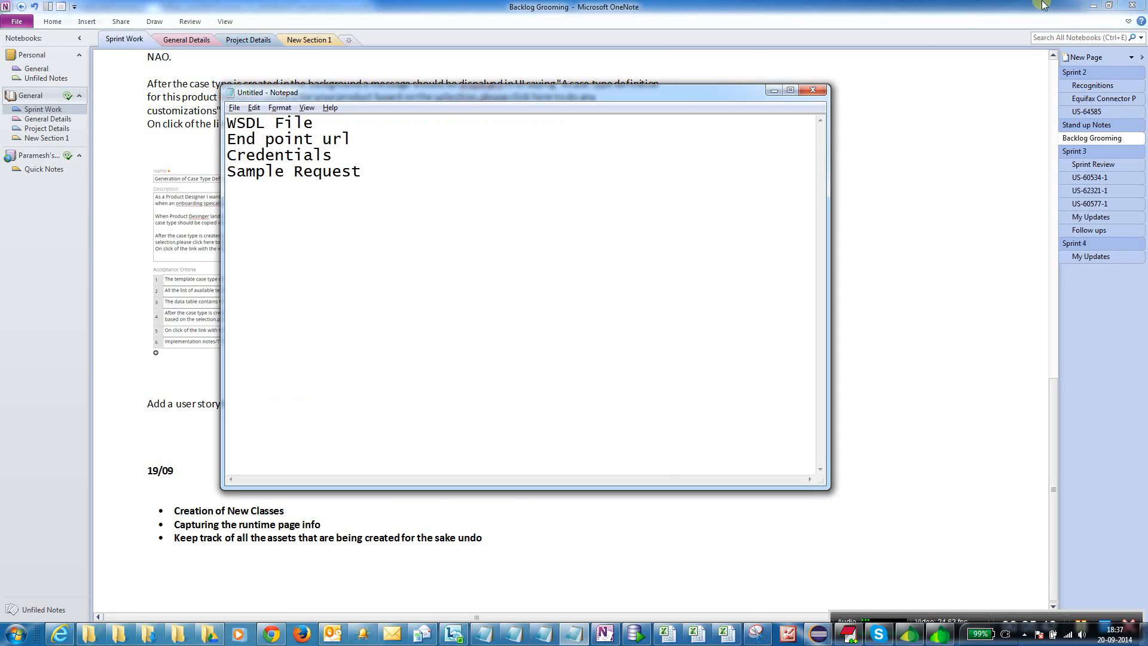
pyautogui.click(1098, 9)
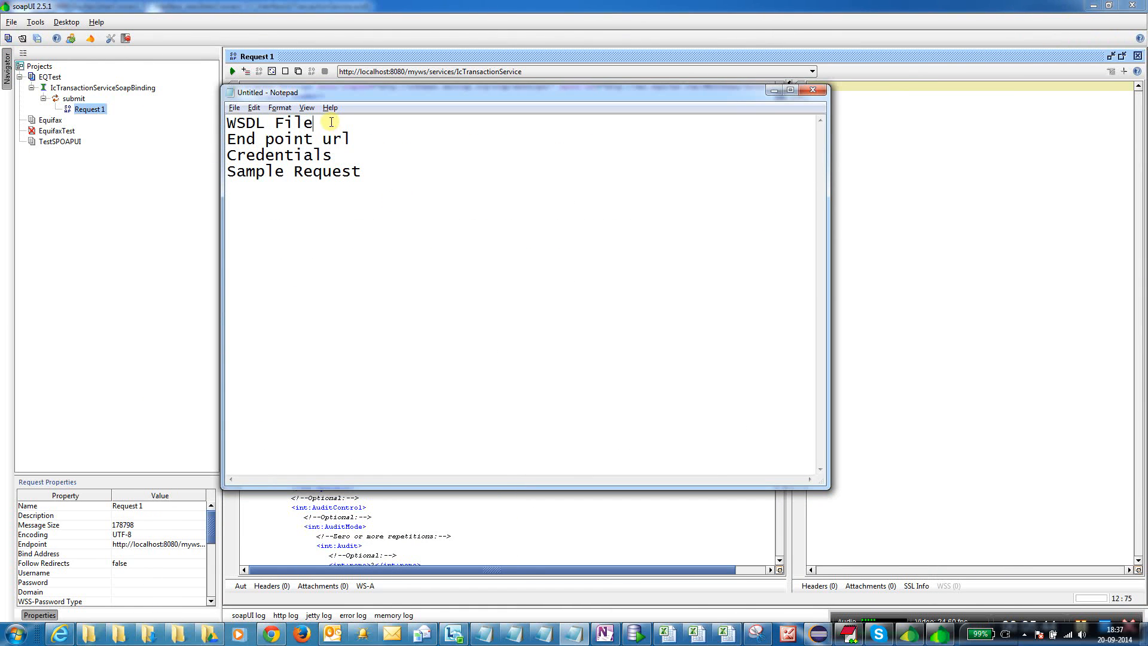
pyautogui.moveTo(328, 124); pyautogui.dragTo(233, 138)
pyautogui.moveTo(386, 135); pyautogui.dragTo(141, 135)
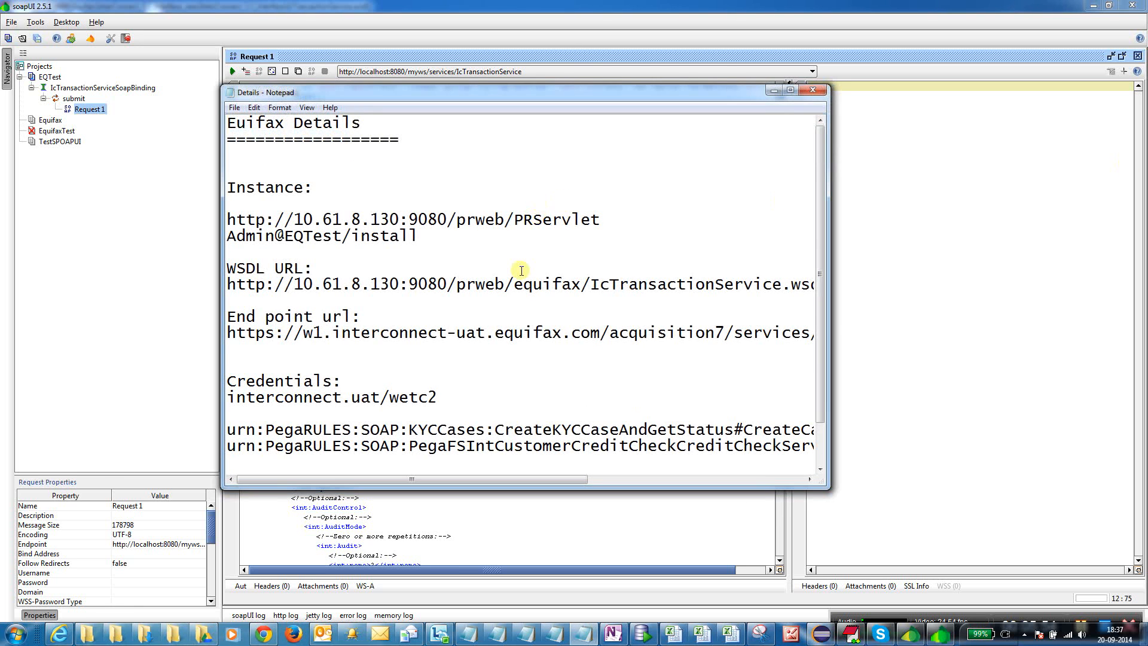
# Select the complete https URL under "End point url" in the Details notes, minimize the notes and return to soapUI
pyautogui.scroll(-1, 519, 281)
pyautogui.click(236, 284)
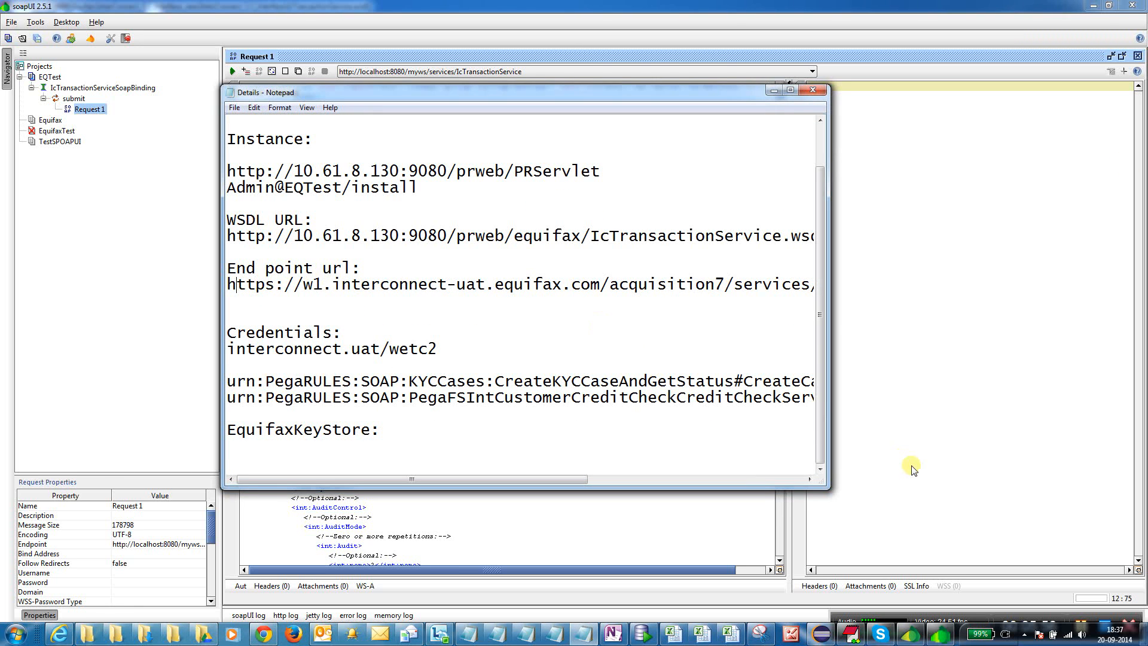
pyautogui.hotkey('shift', 'End')
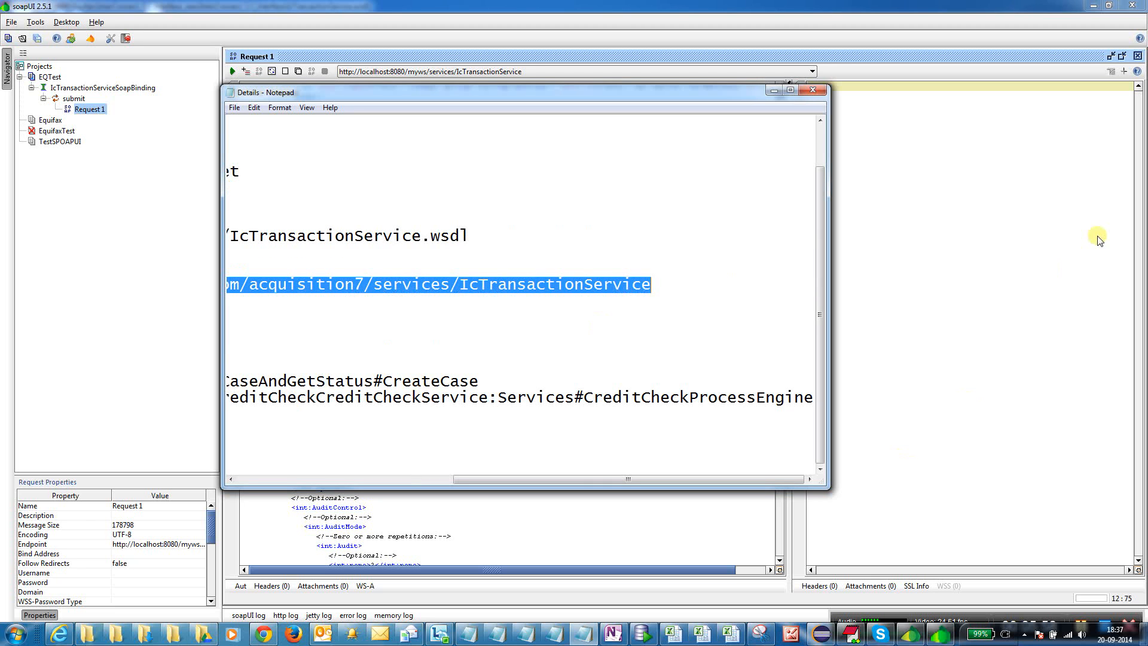
pyautogui.click(776, 90)
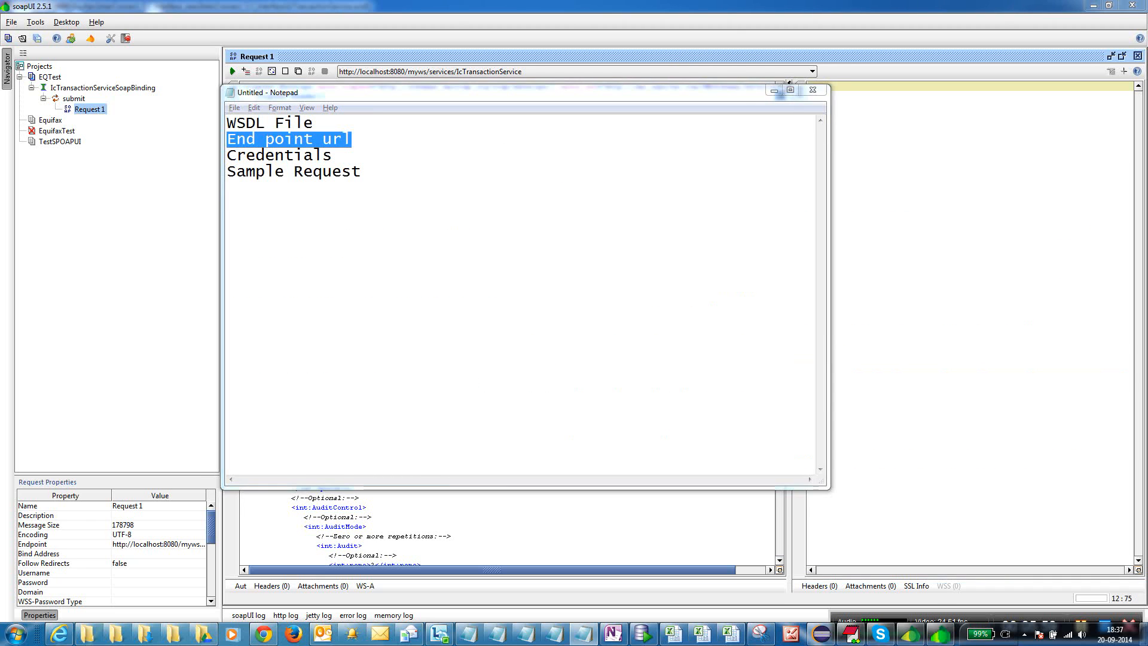
pyautogui.click(727, 72)
pyautogui.click(523, 70)
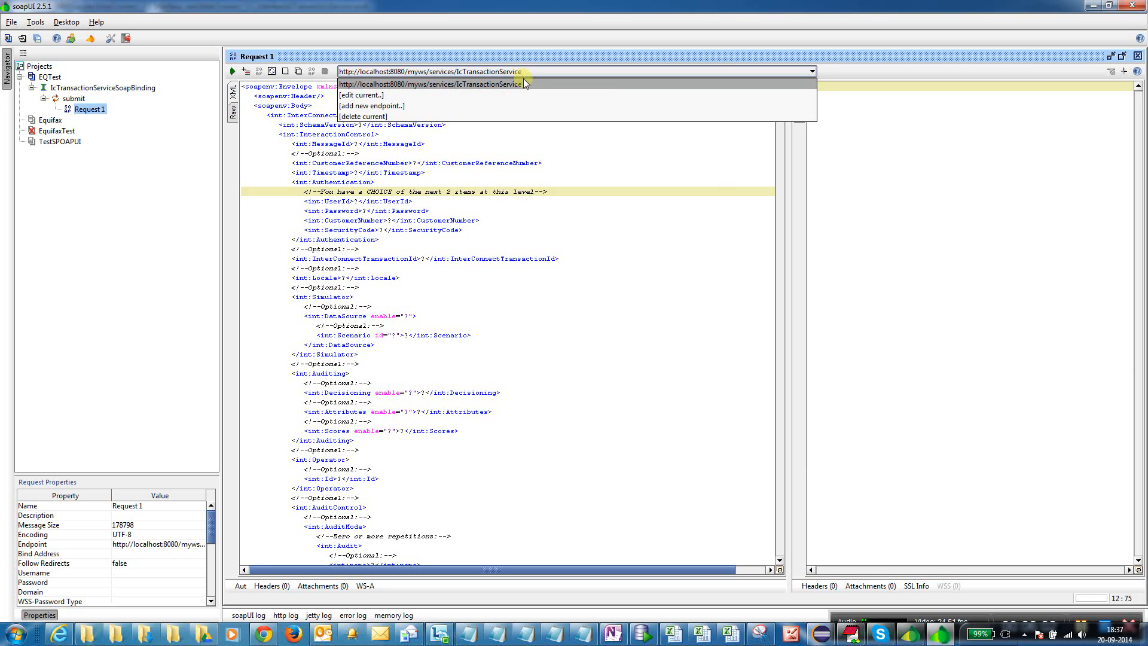
pyautogui.click(555, 9)
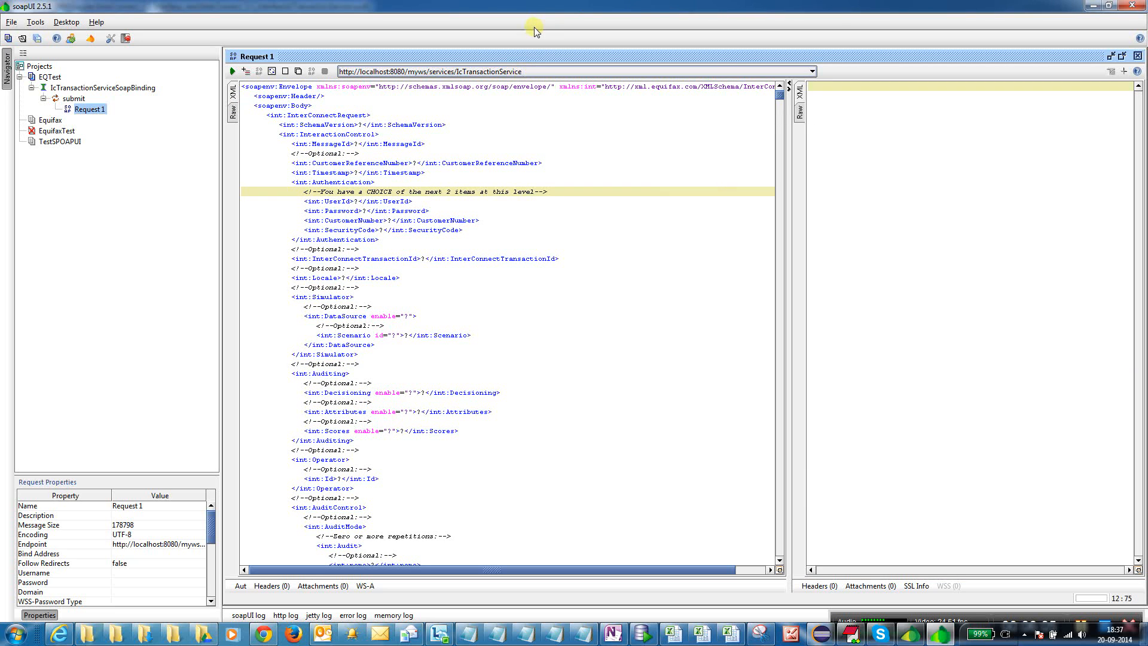
pyautogui.click(518, 74)
pyautogui.click(517, 74)
pyautogui.click(503, 73)
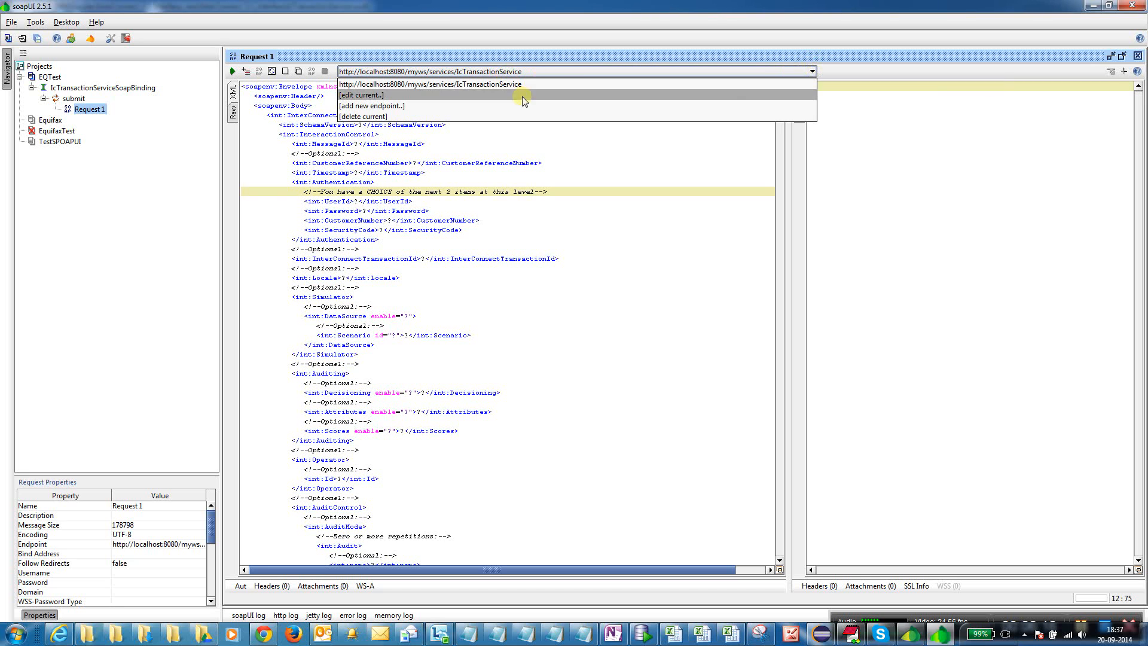
pyautogui.click(383, 97)
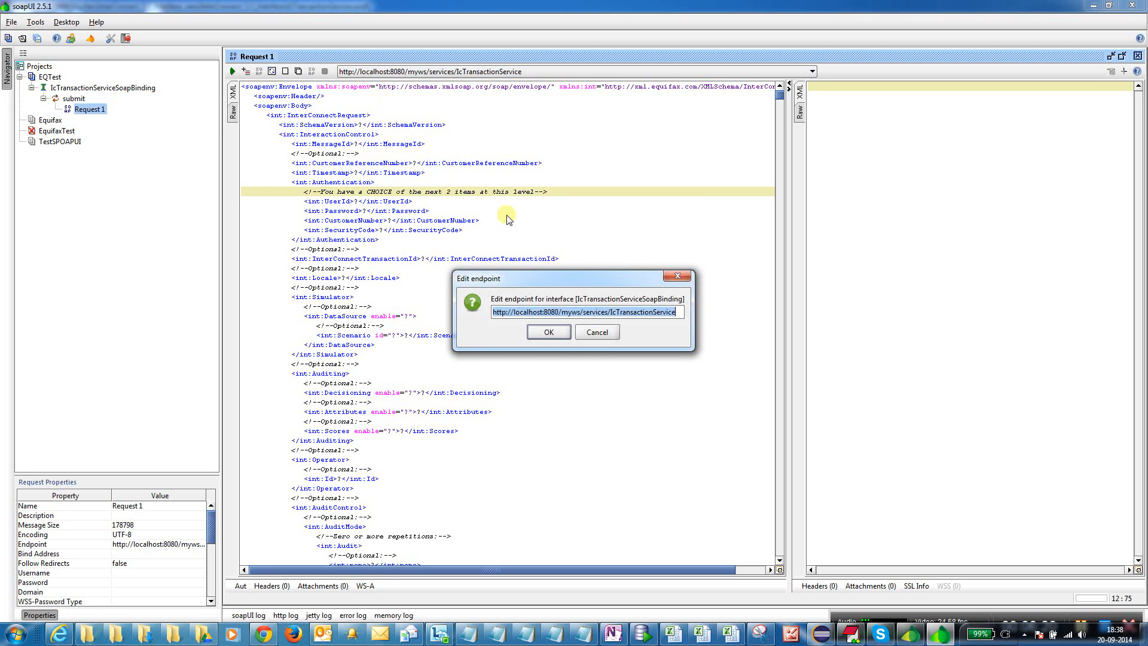
pyautogui.press('Home')
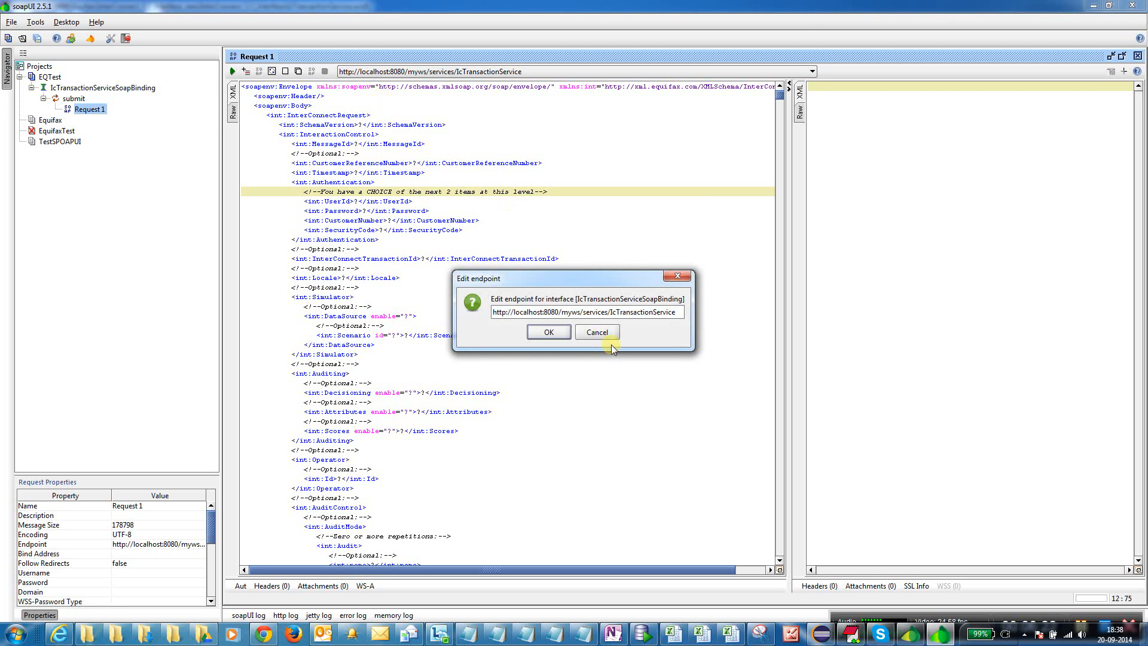
pyautogui.hotkey('shift', 'End')
pyautogui.press('Delete')
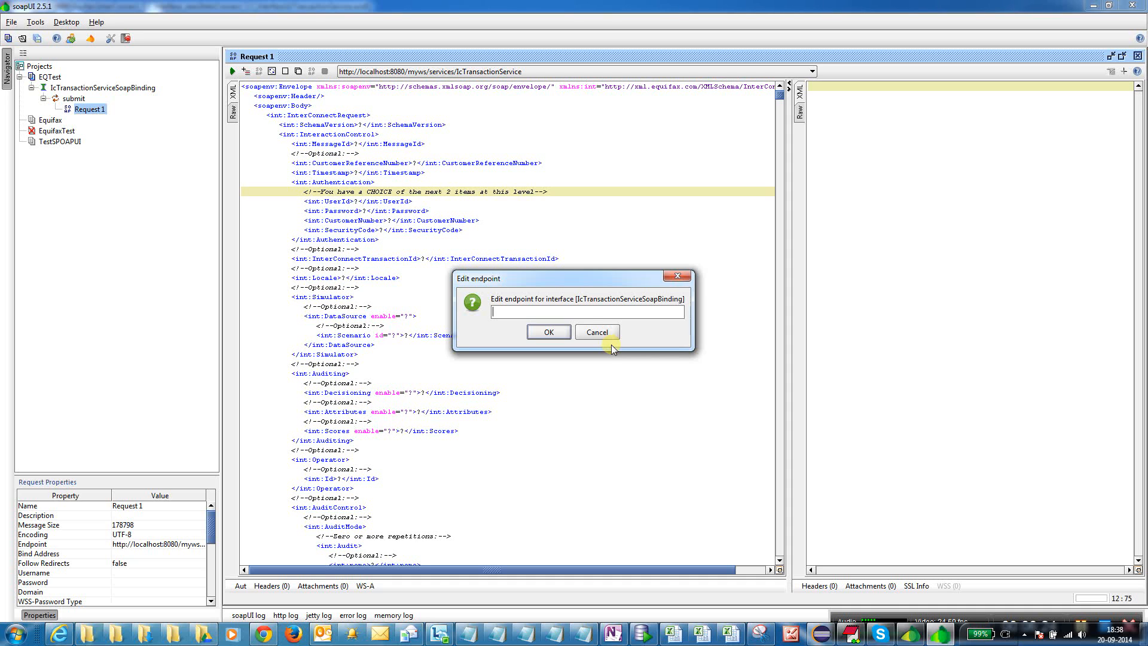
pyautogui.hotkey('ctrl', 'v')
pyautogui.press('Home')
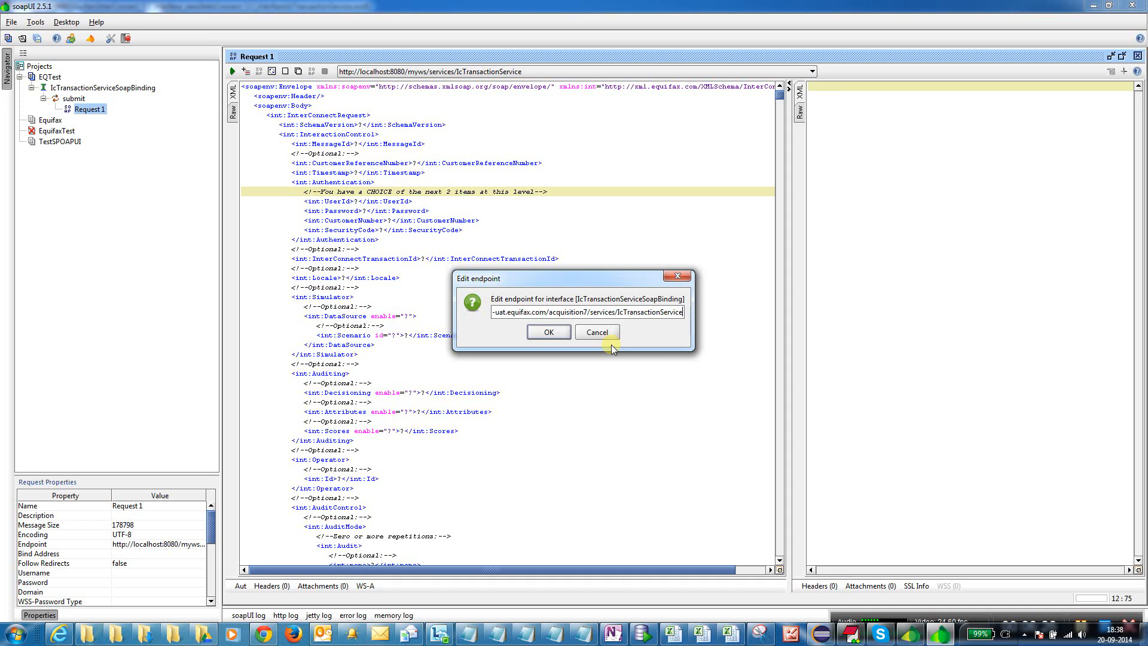
pyautogui.click(548, 333)
pyautogui.click(555, 330)
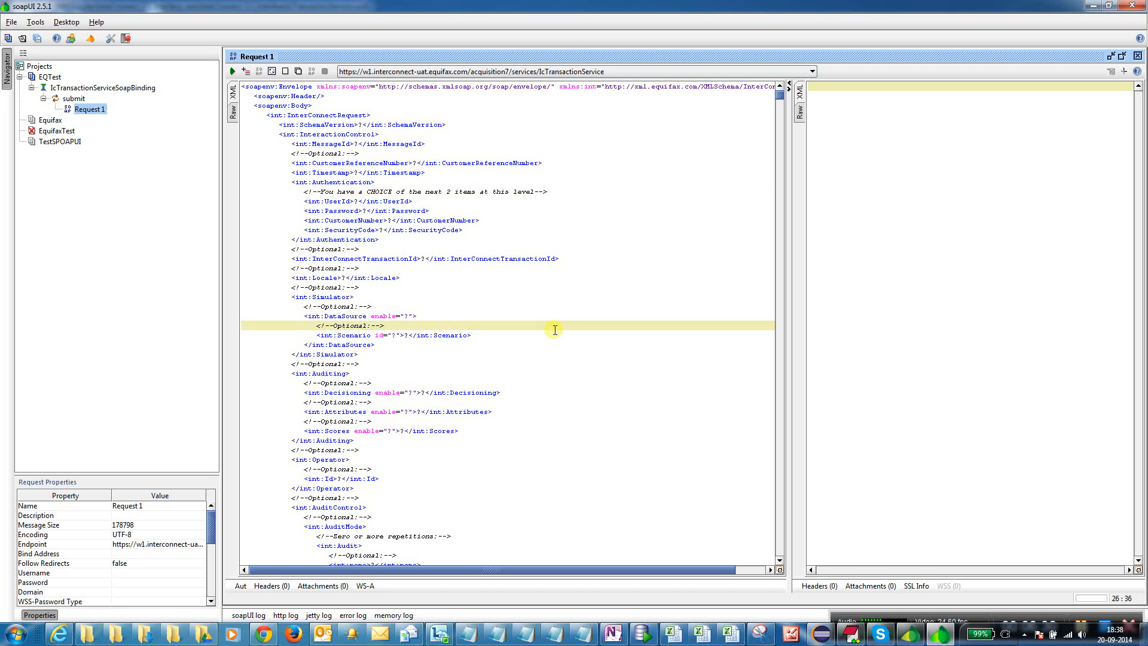
# Enlarge the Request Properties area to show every property of Request 1
pyautogui.scroll(-3, 554, 329)
pyautogui.scroll(3, 548, 303)
pyautogui.click(466, 393)
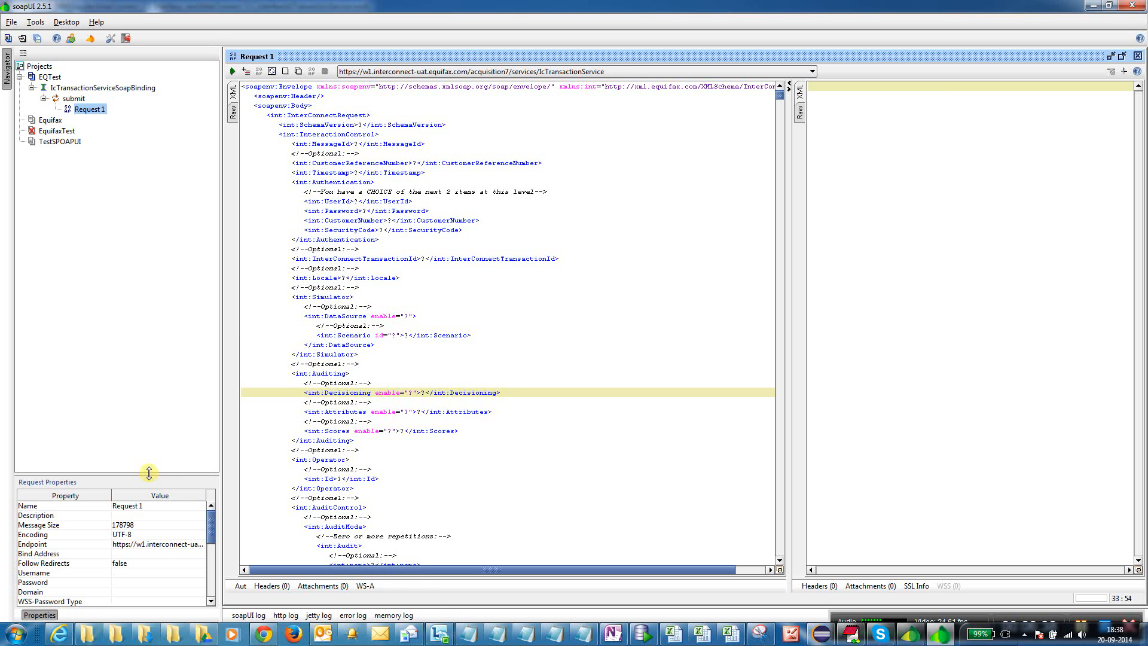
pyautogui.moveTo(149, 473); pyautogui.dragTo(160, 276)
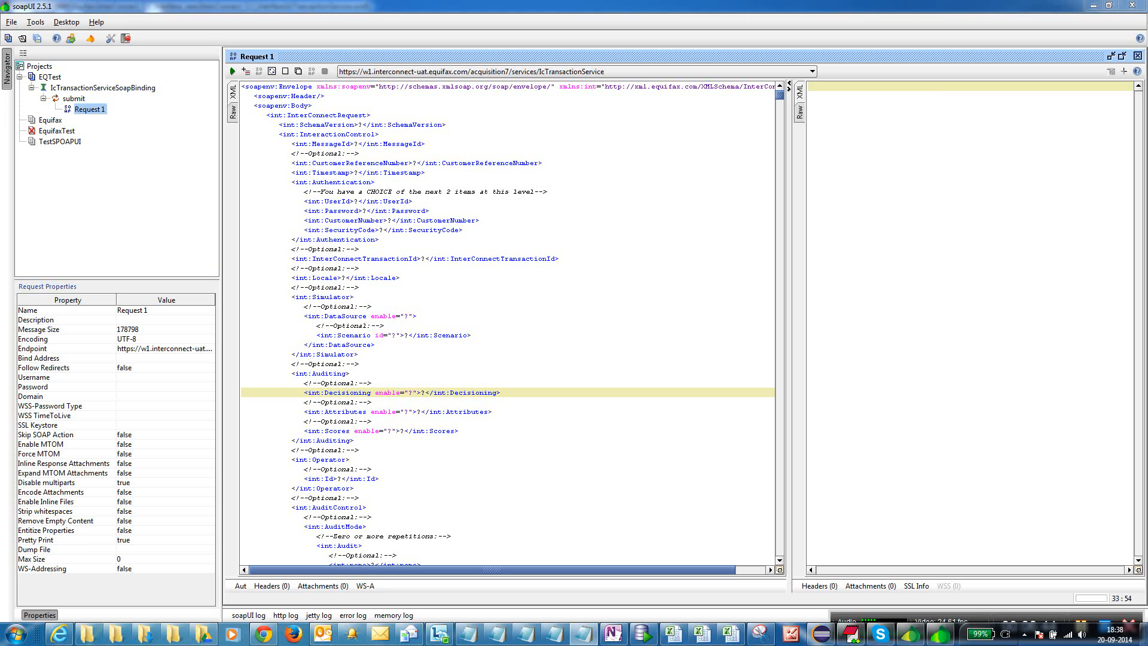
# Show the Details notes over soapUI, look up the entry under "Credentials" and return to soapUI
pyautogui.hotkey('alt', 'Tab')
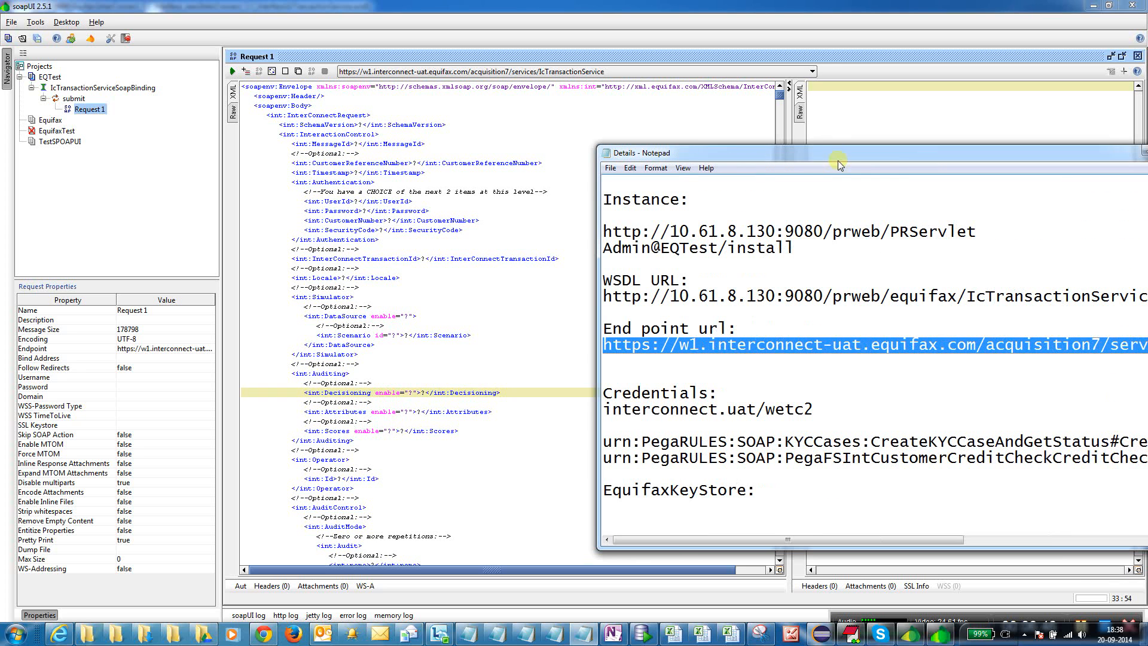
pyautogui.moveTo(749, 405); pyautogui.dragTo(524, 402)
pyautogui.moveTo(770, 152); pyautogui.dragTo(1147, 152)
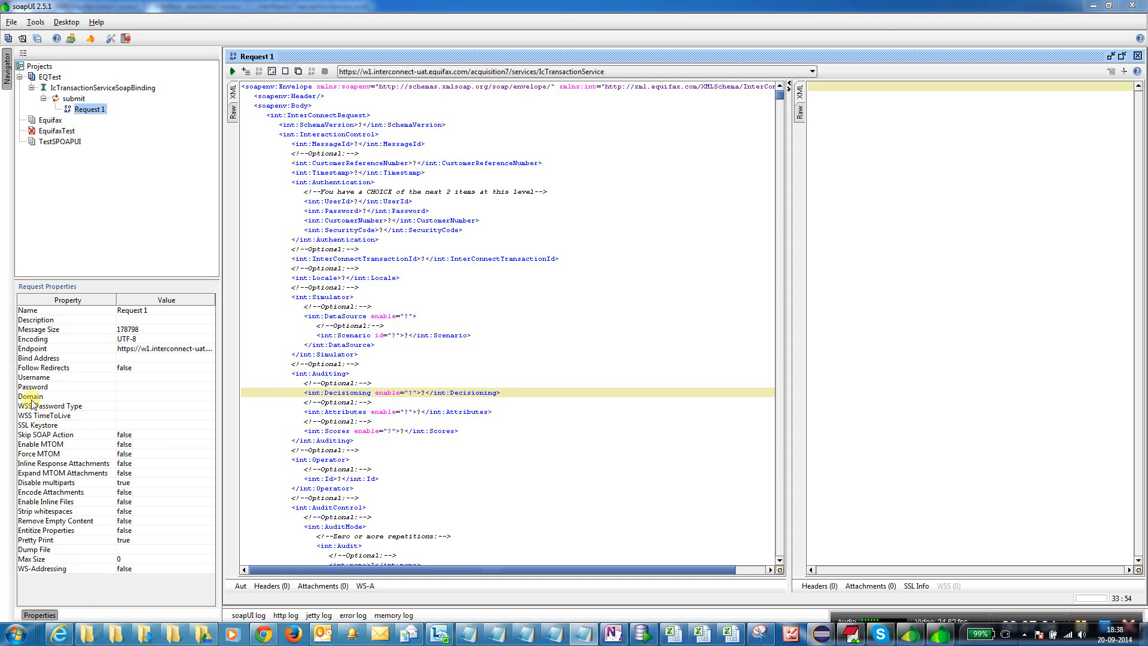
# Fill in the Username and Password properties of Request 1 with the service credentials from the notes
pyautogui.click(22, 377)
pyautogui.click(131, 377)
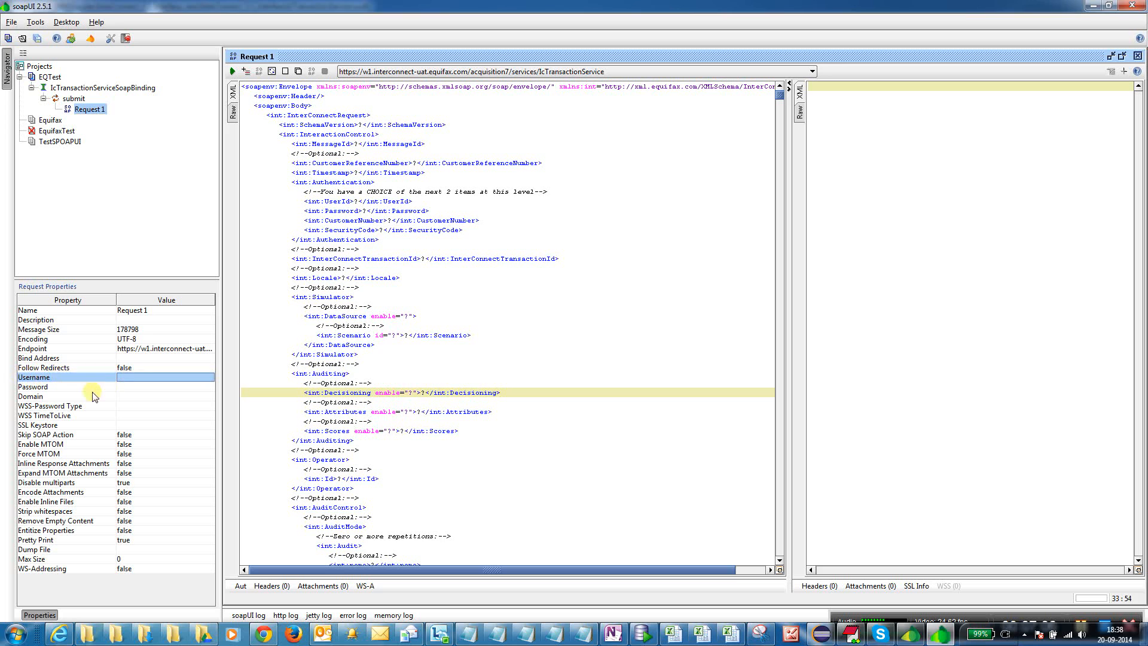
pyautogui.click(44, 389)
pyautogui.click(149, 378)
pyautogui.click(149, 378)
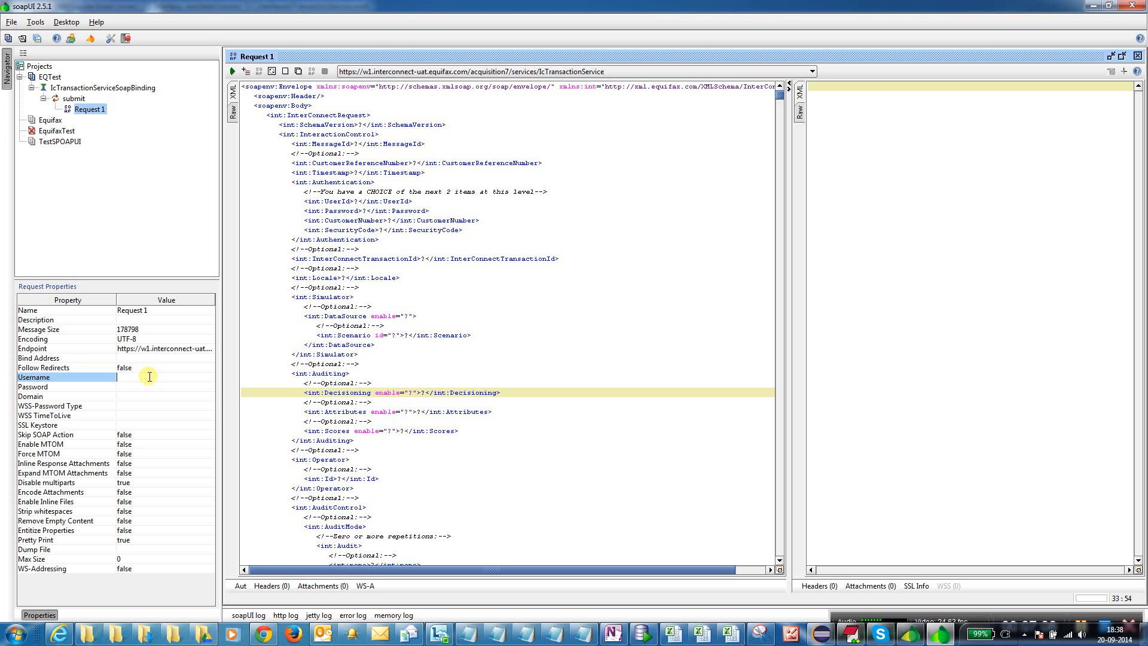
pyautogui.click(146, 388)
pyautogui.click(146, 389)
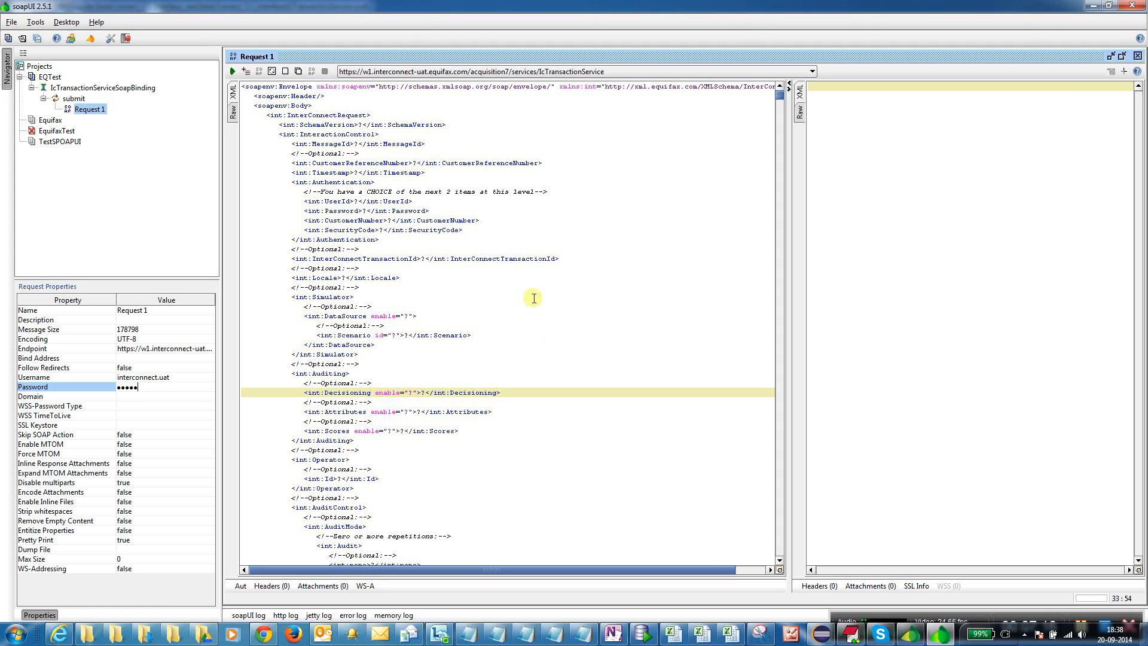
pyautogui.click(513, 268)
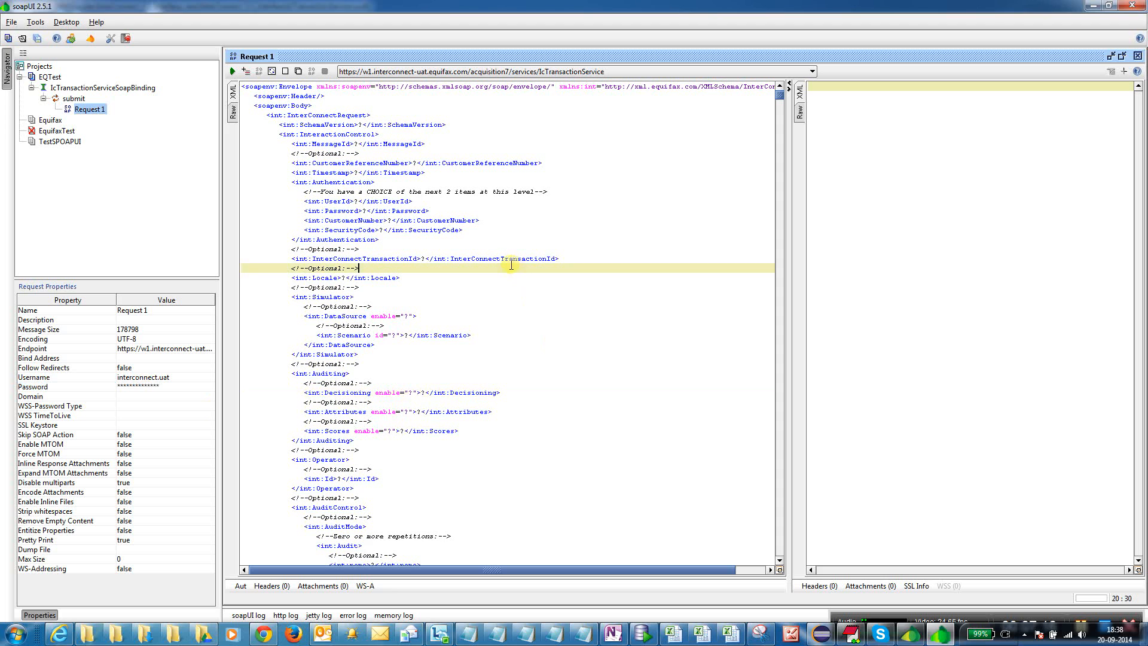
pyautogui.click(149, 377)
pyautogui.click(497, 229)
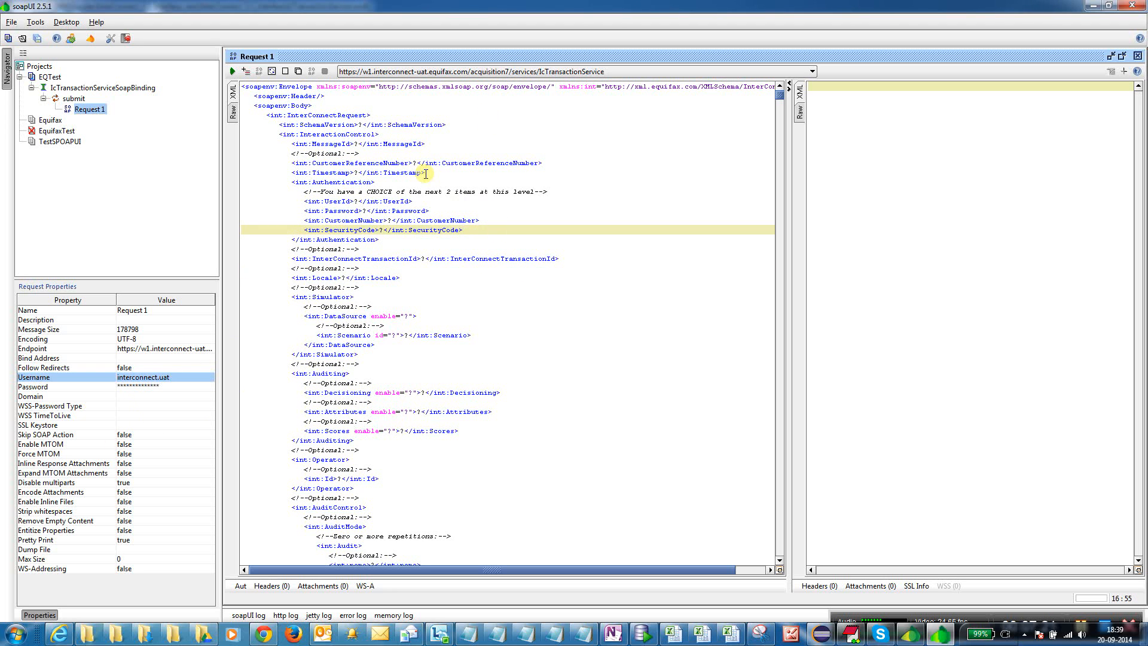
# Submit Request 1 to the endpoint and widen the response pane
pyautogui.click(554, 153)
pyautogui.click(233, 71)
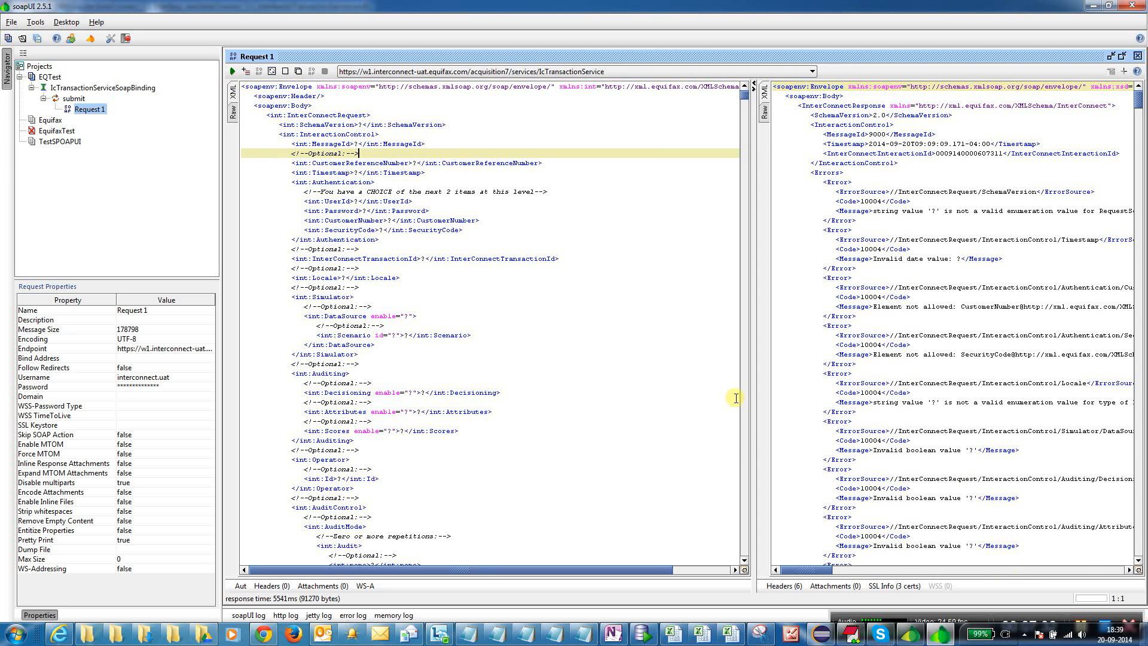
pyautogui.moveTo(748, 395); pyautogui.dragTo(585, 379)
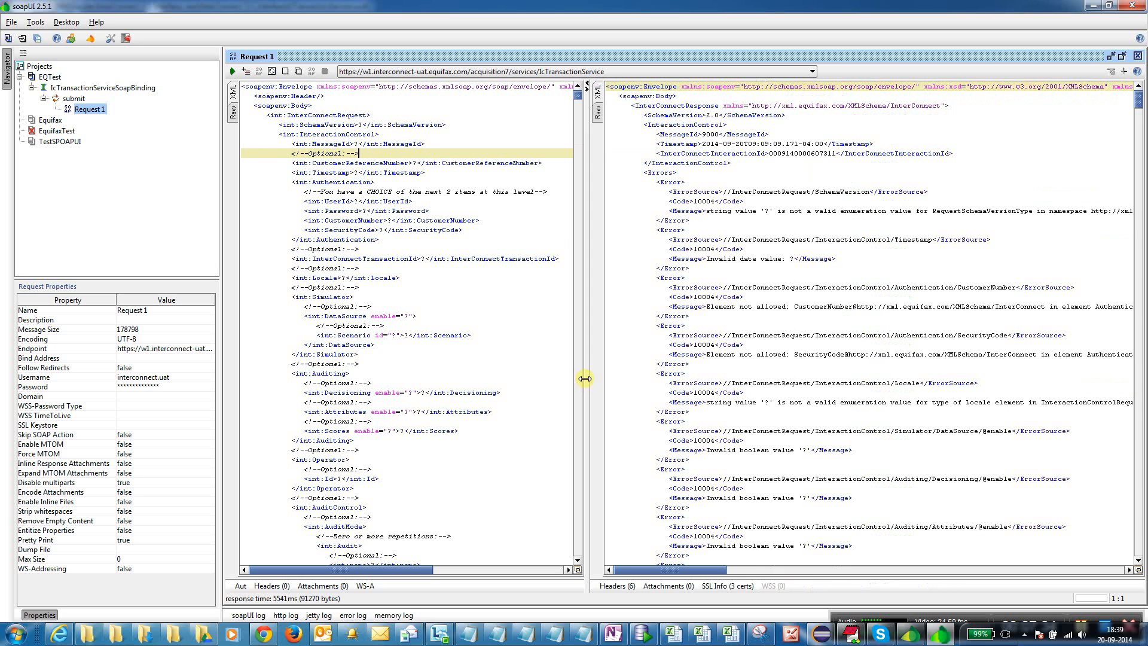
# Examine the Errors block of the response, from the SchemaVersion error through the ConsumerSubject errors
pyautogui.click(940, 310)
pyautogui.scroll(-13, 940, 310)
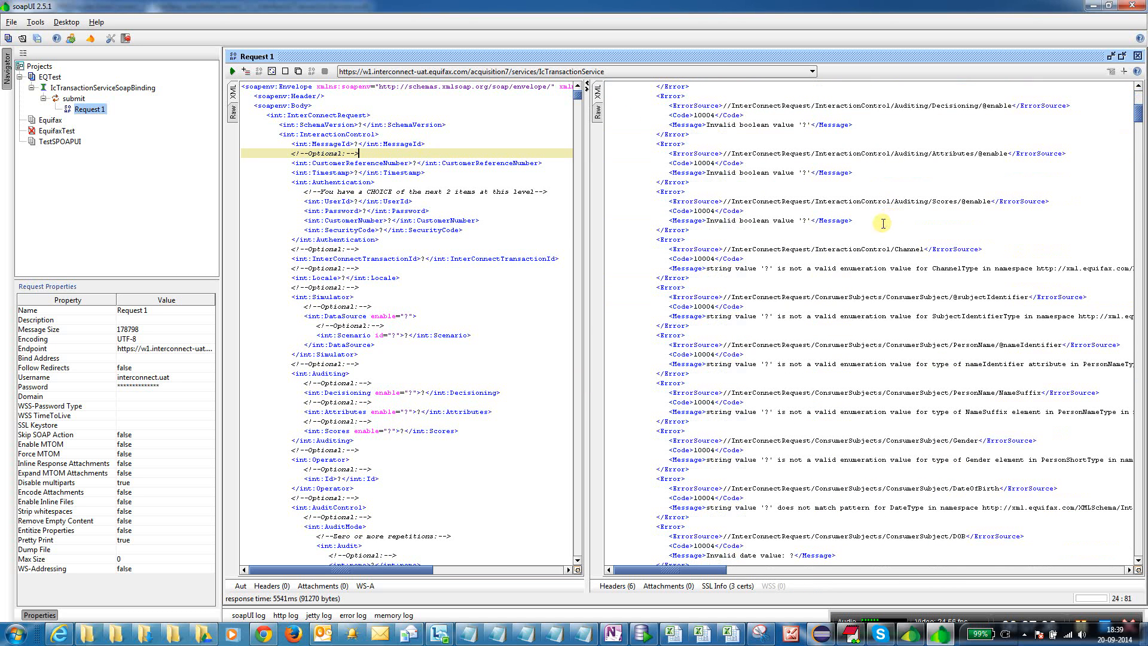
pyautogui.moveTo(716, 218); pyautogui.dragTo(909, 441)
pyautogui.click(910, 441)
pyautogui.scroll(13, 902, 440)
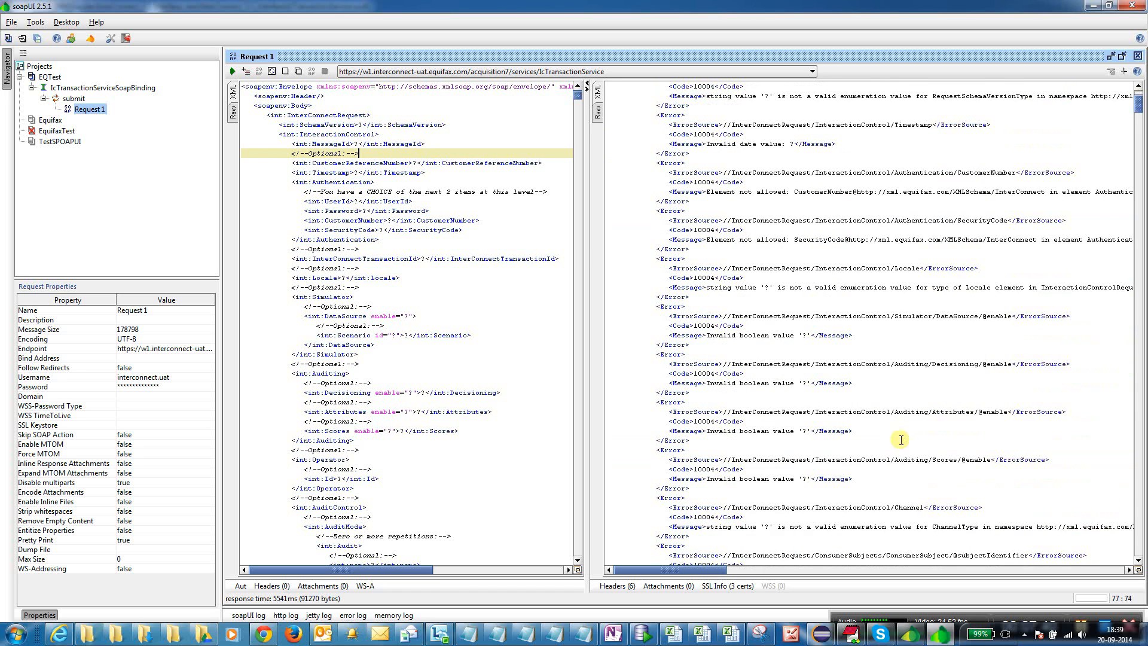
pyautogui.moveTo(639, 173); pyautogui.dragTo(686, 517)
pyautogui.click(821, 338)
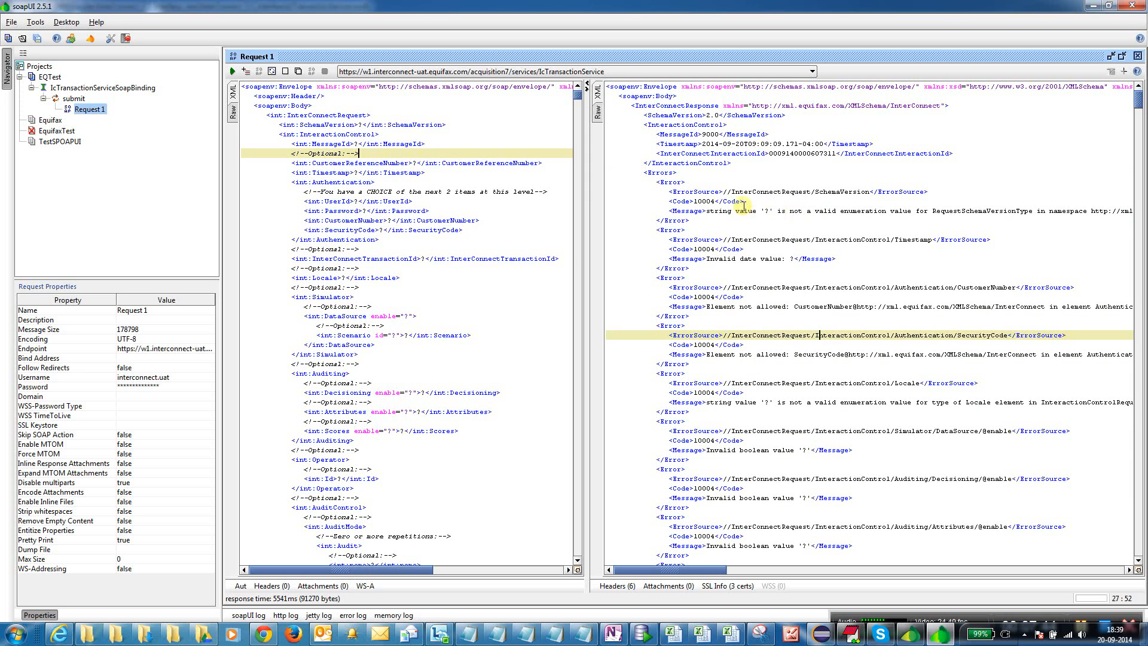
pyautogui.moveTo(727, 190); pyautogui.dragTo(769, 189)
pyautogui.click(933, 219)
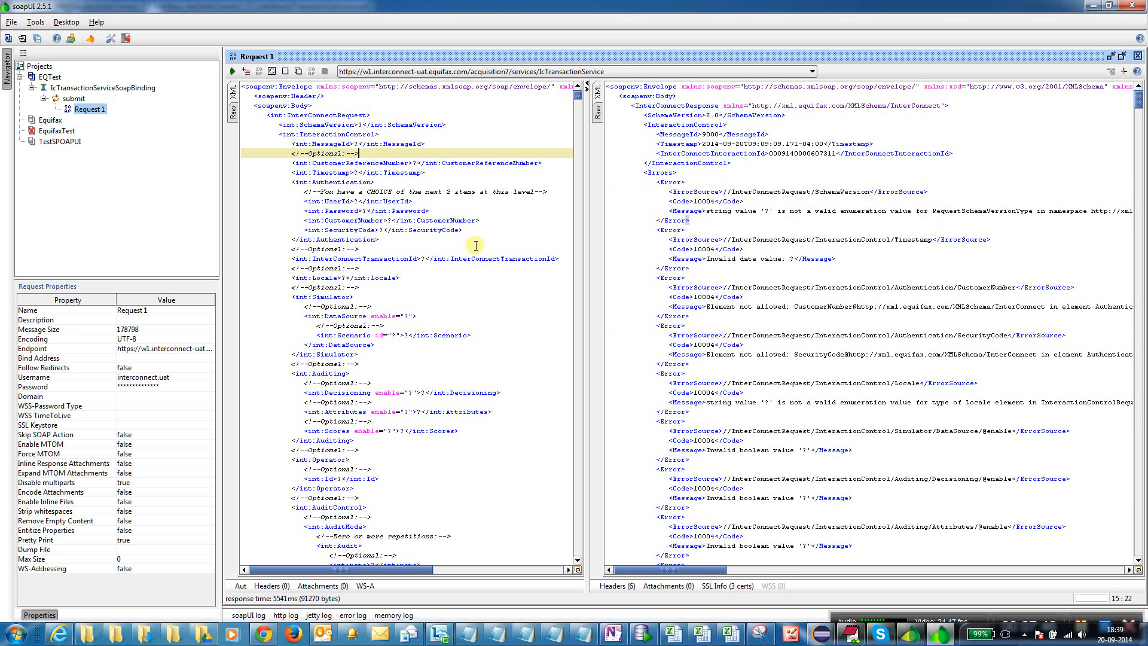
# Highlight the placeholder elements in the request XML, widen the request pane and examine the Simulator block
pyautogui.moveTo(347, 154); pyautogui.dragTo(502, 560)
pyautogui.click(392, 290)
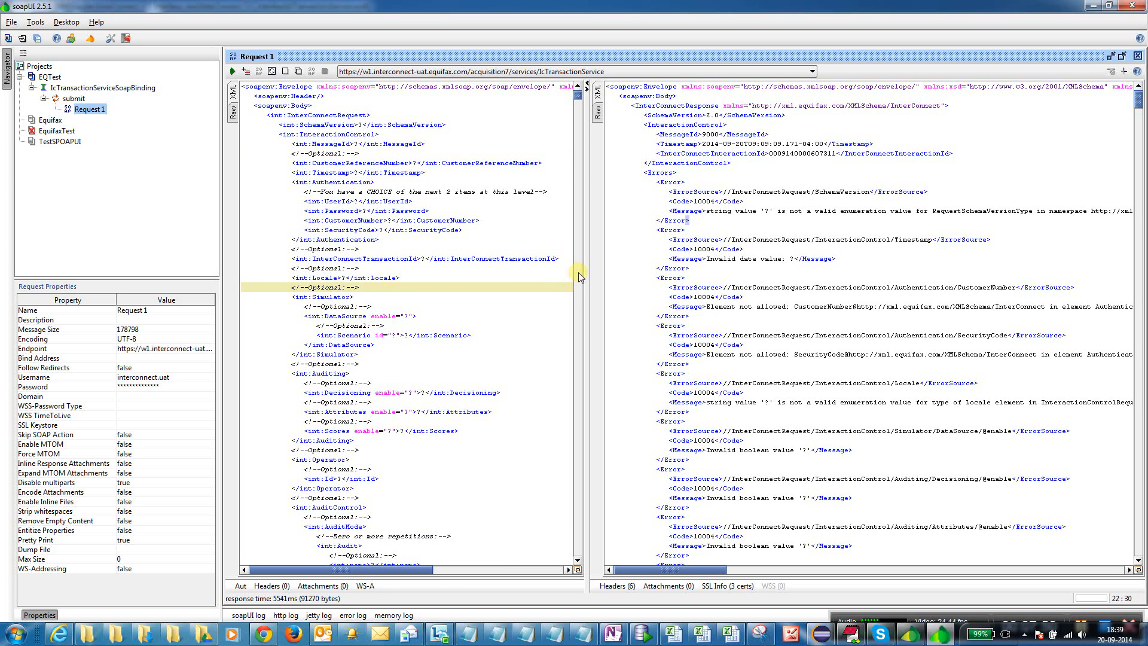
pyautogui.moveTo(587, 255); pyautogui.dragTo(699, 255)
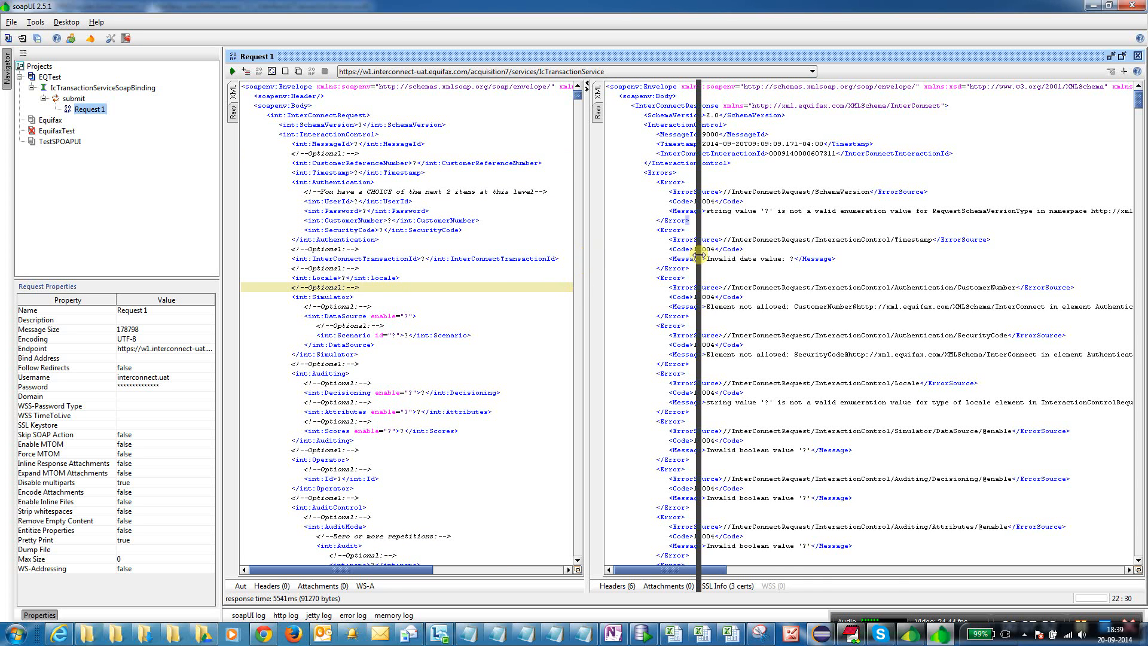
pyautogui.click(482, 268)
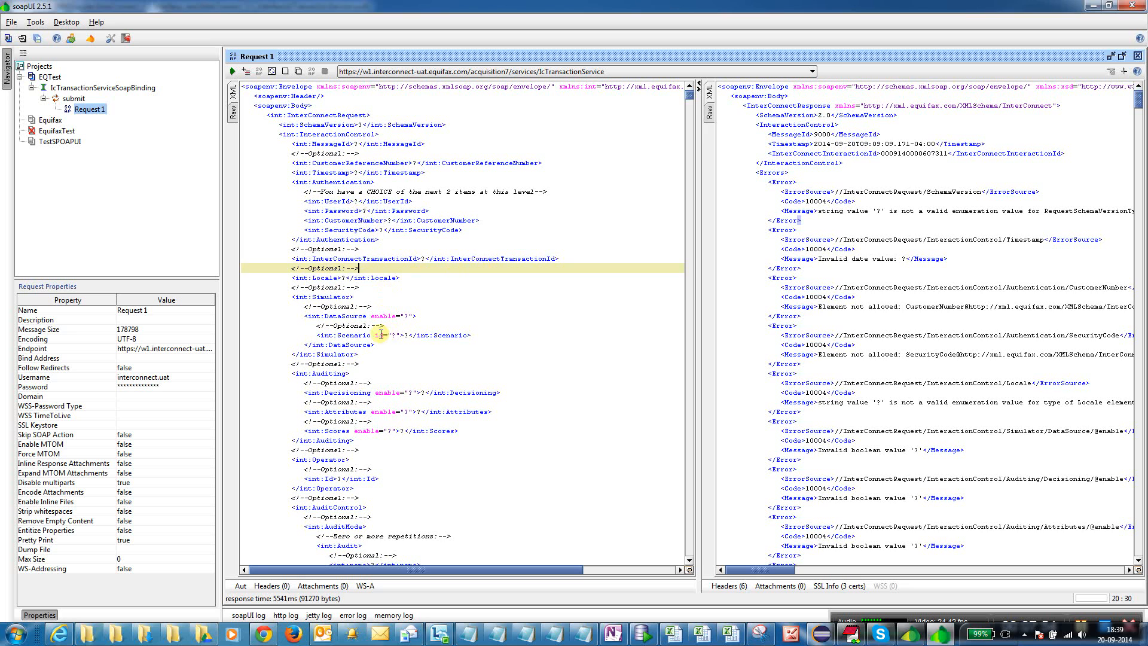
pyautogui.click(339, 298)
pyautogui.click(386, 366)
pyautogui.click(418, 346)
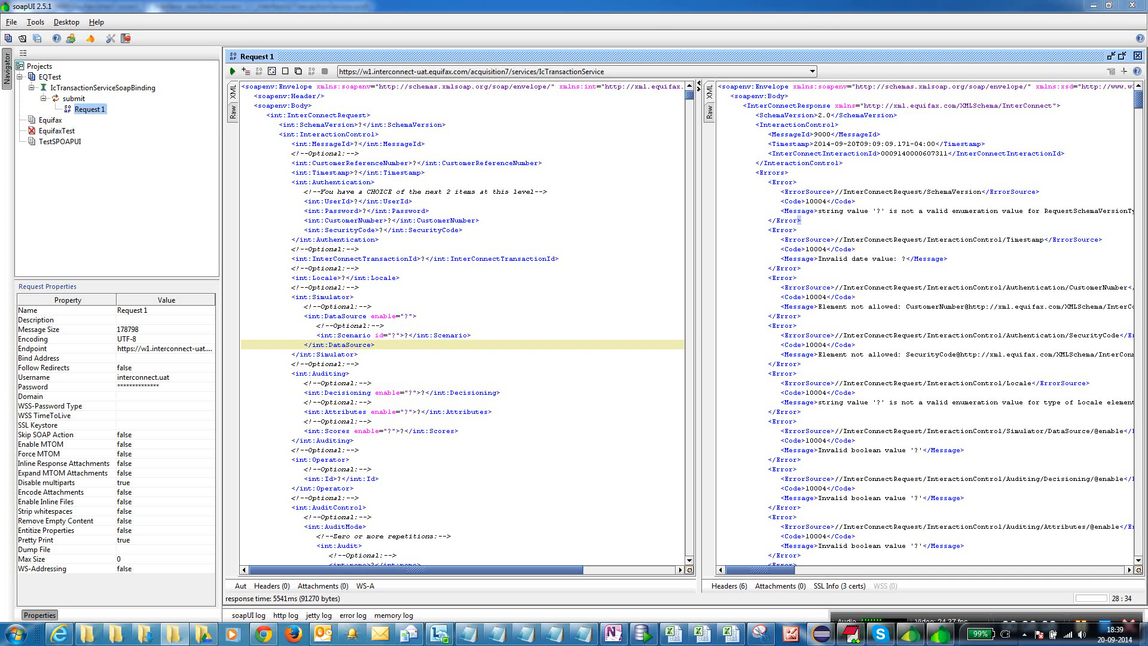
# Switch to EditPlus, copy the entire content of EquifaxSampleRequest.xml and return to soapUI
pyautogui.hotkey('alt', 'Tab')
pyautogui.click(635, 341)
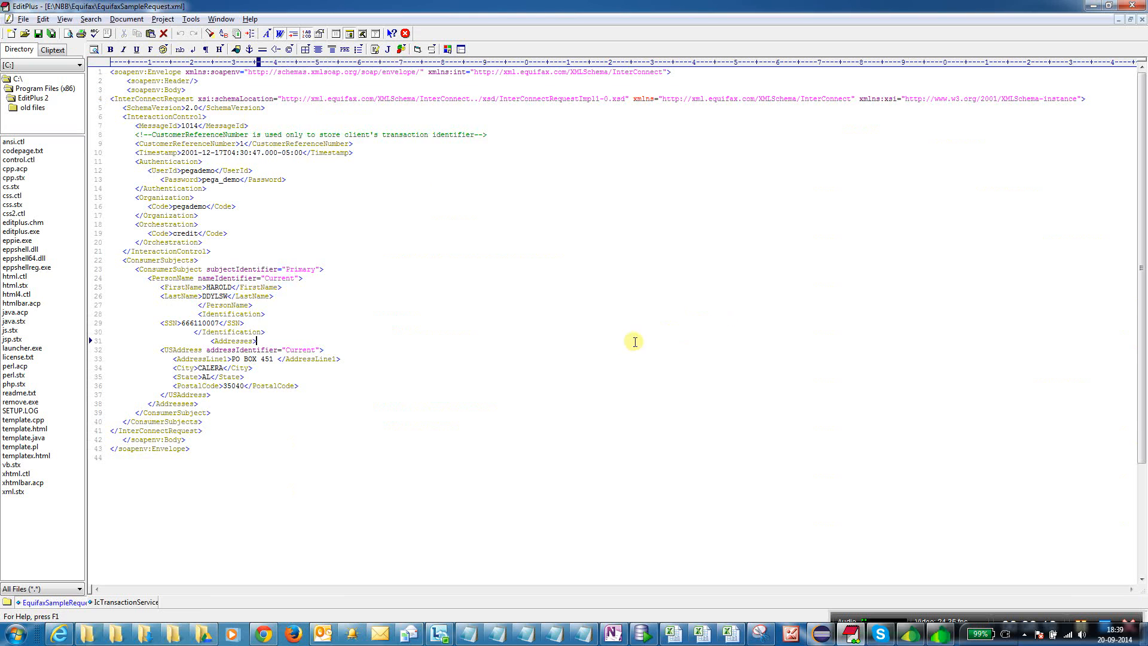
pyautogui.hotkey('ctrl', 'a')
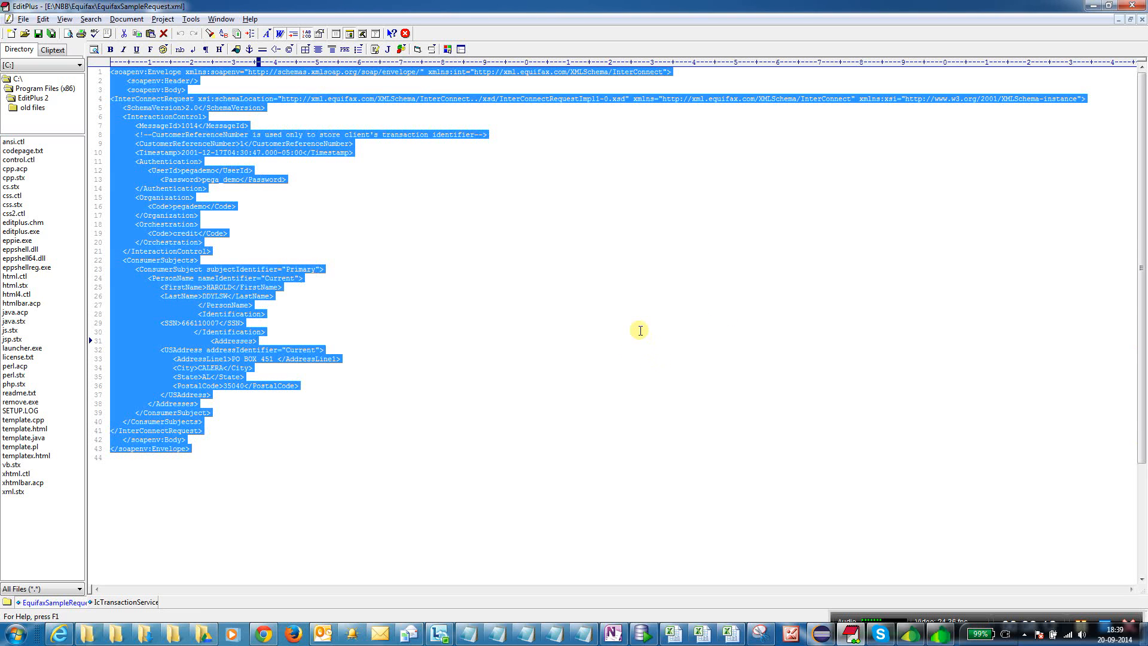
pyautogui.hotkey('alt', 'Tab')
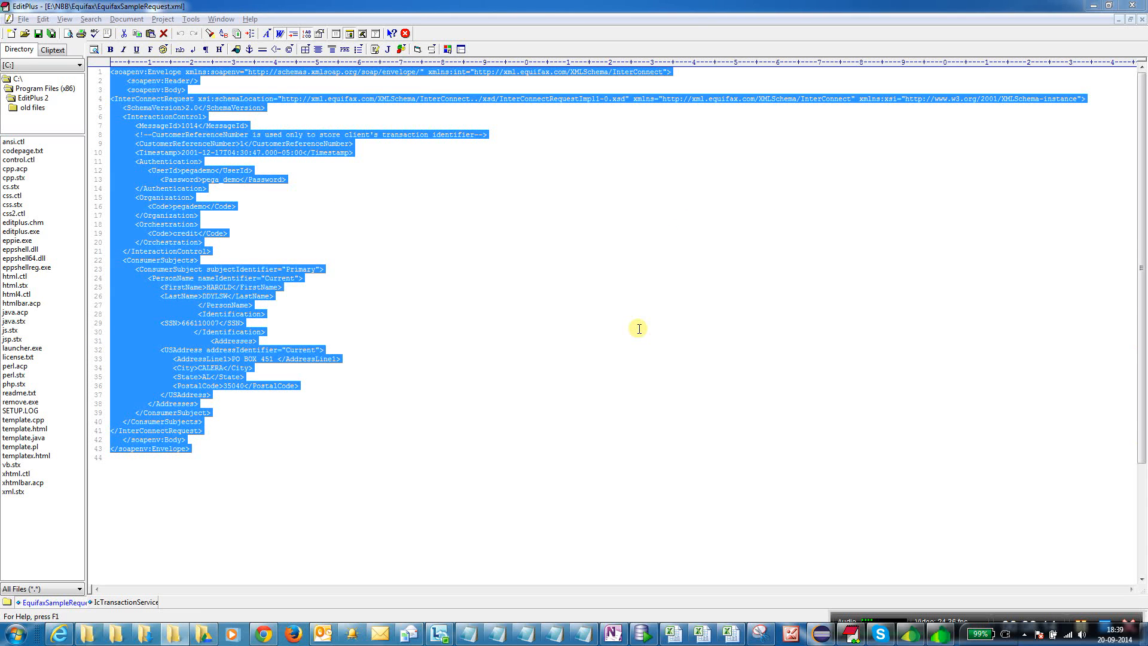
pyautogui.hotkey('alt', 'Tab')
# Replace the whole generated XML of Request 1 with the copied sample request
pyautogui.click(454, 328)
pyautogui.hotkey('ctrl', 'a')
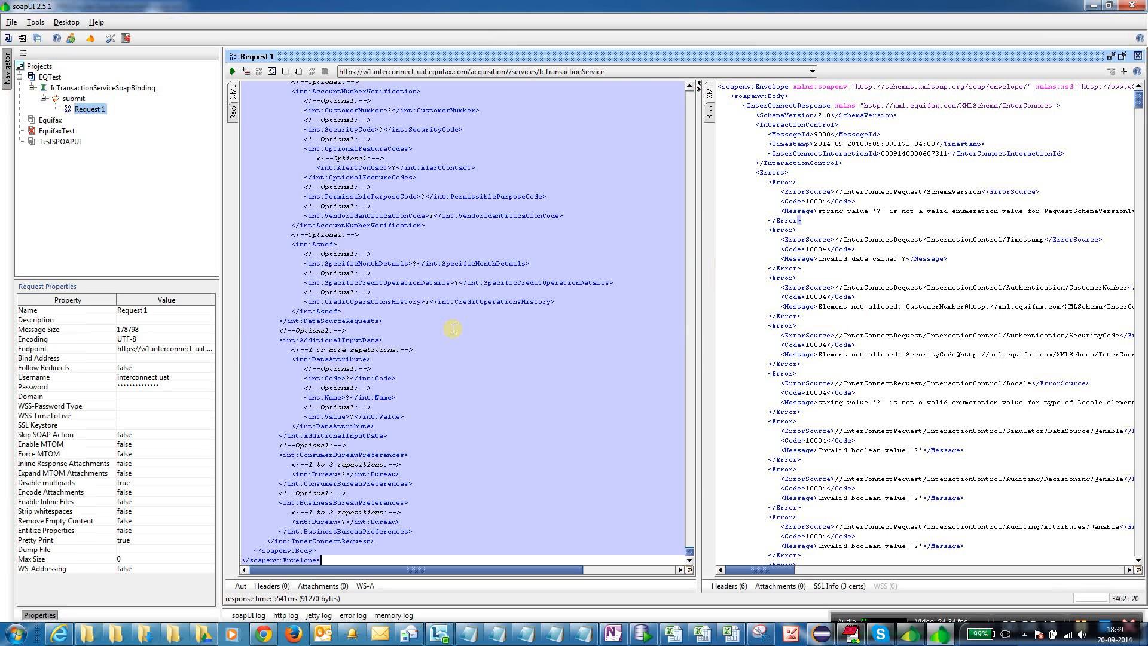
pyautogui.press('Delete')
pyautogui.hotkey('ctrl', 'v')
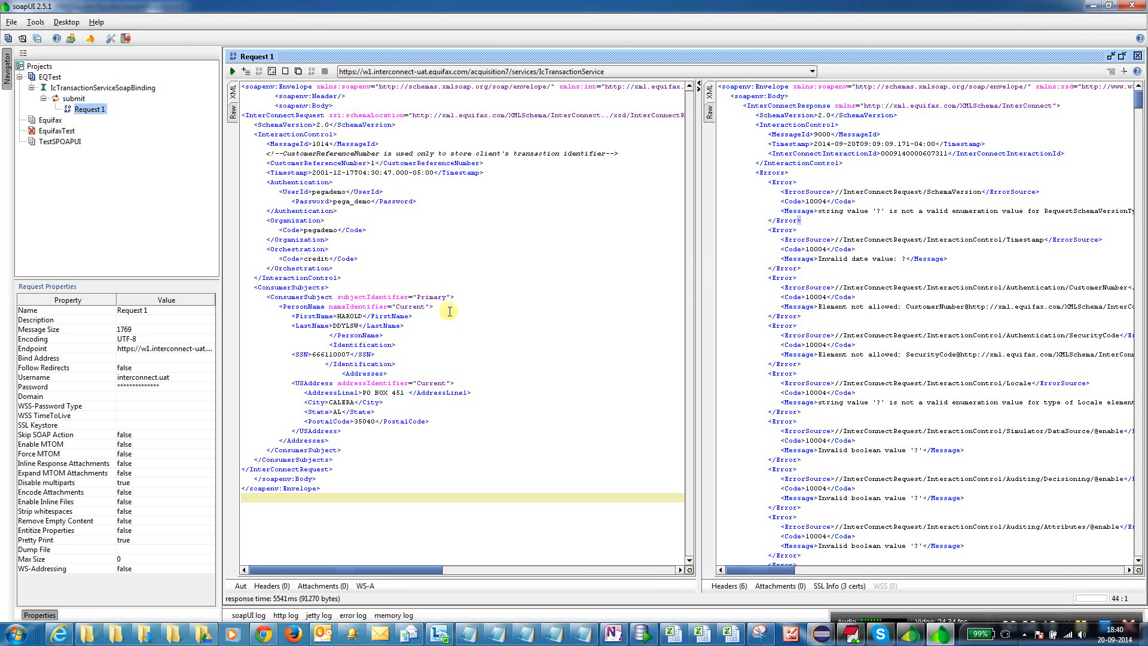
# Review the pasted sample request's PersonName and Authentication blocks and highlight the complete XML
pyautogui.click(440, 309)
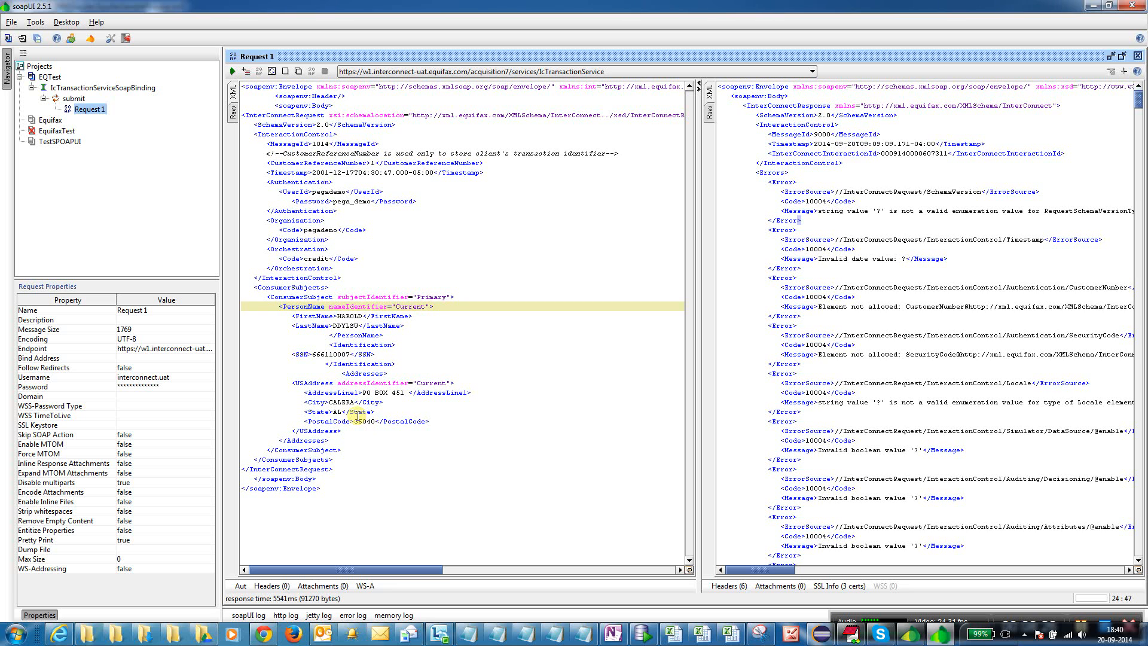
pyautogui.click(339, 210)
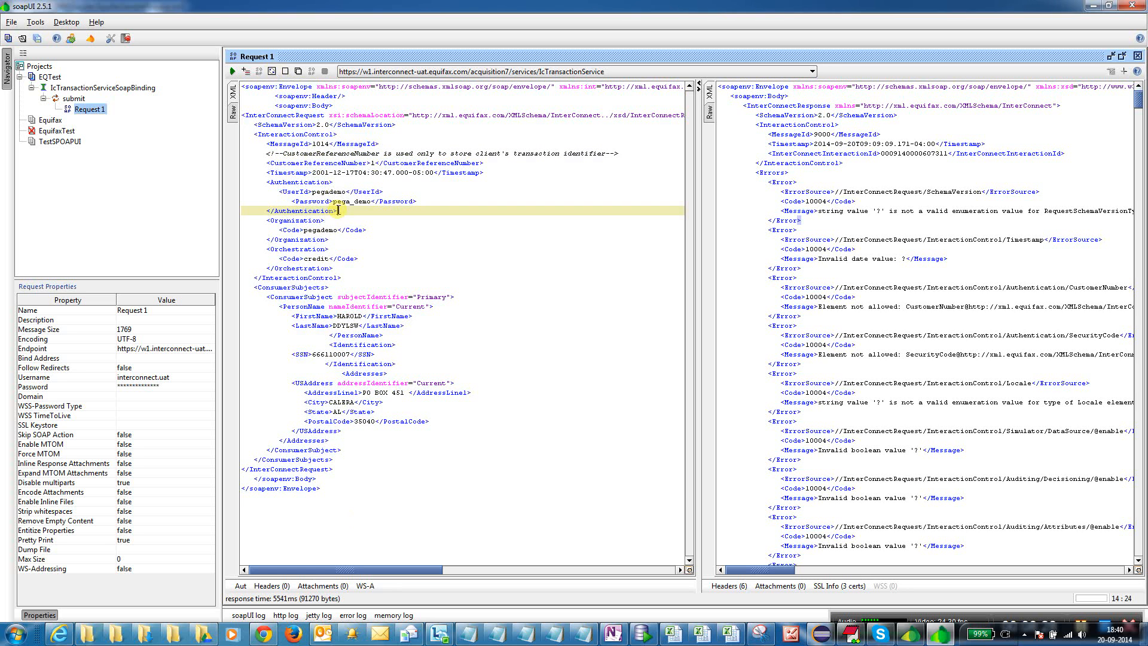
pyautogui.moveTo(251, 87); pyautogui.dragTo(211, 93)
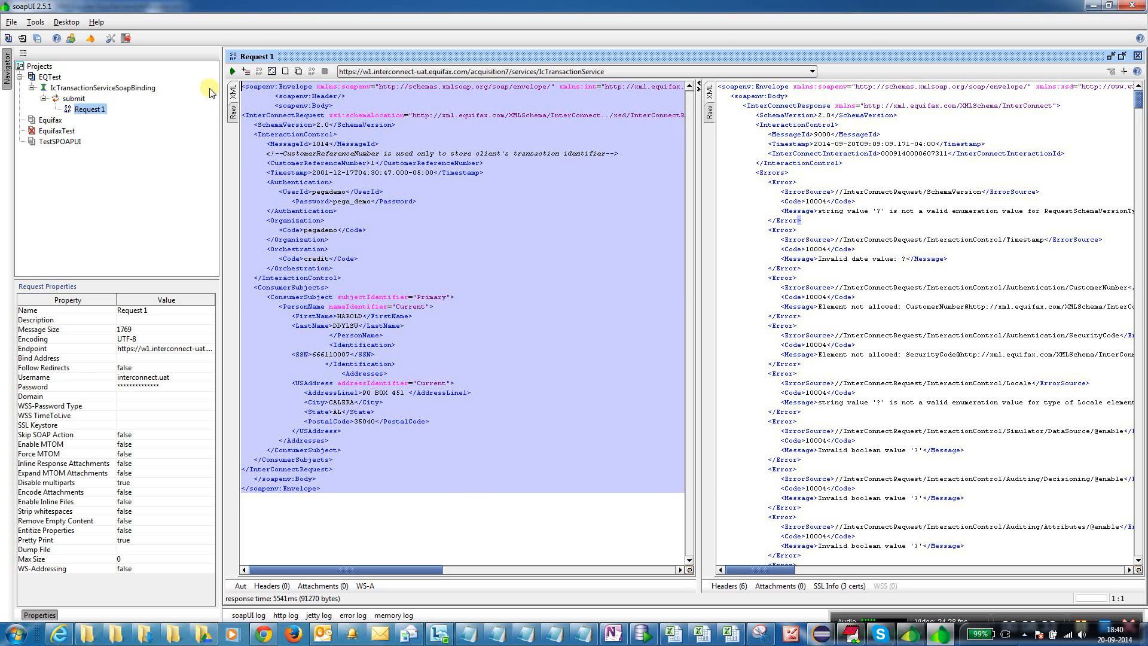
# Highlight the complete sample request XML and submit Request 1 to the Equifax endpoint
pyautogui.click(370, 296)
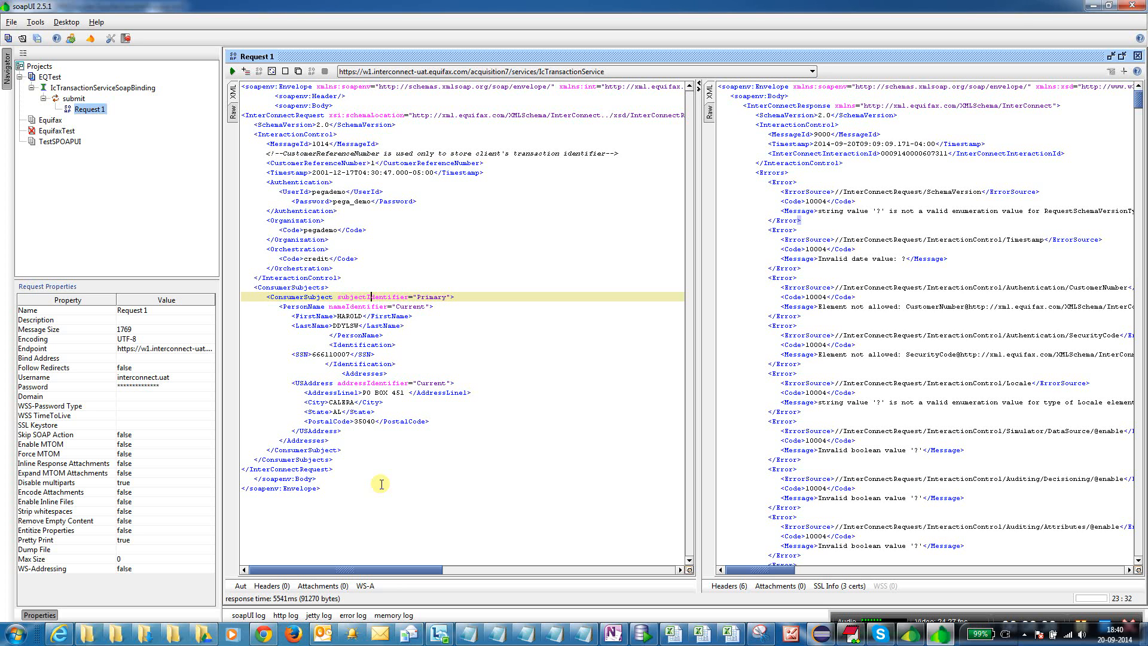
pyautogui.moveTo(381, 483); pyautogui.dragTo(205, 92)
pyautogui.click(443, 341)
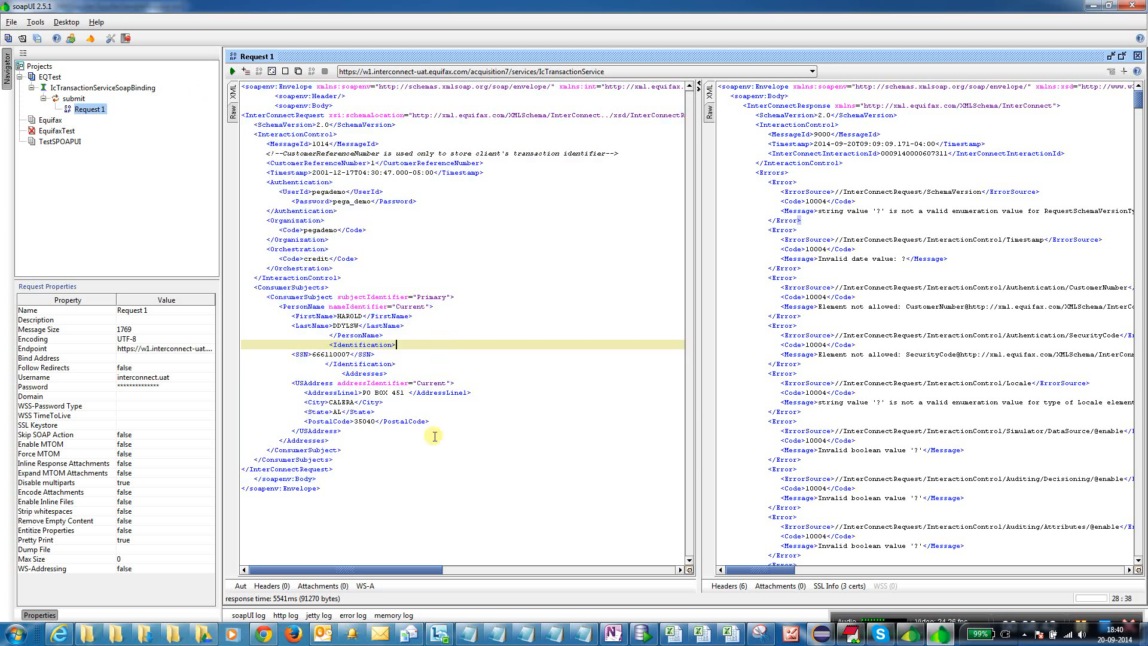
pyautogui.moveTo(413, 510); pyautogui.dragTo(237, 89)
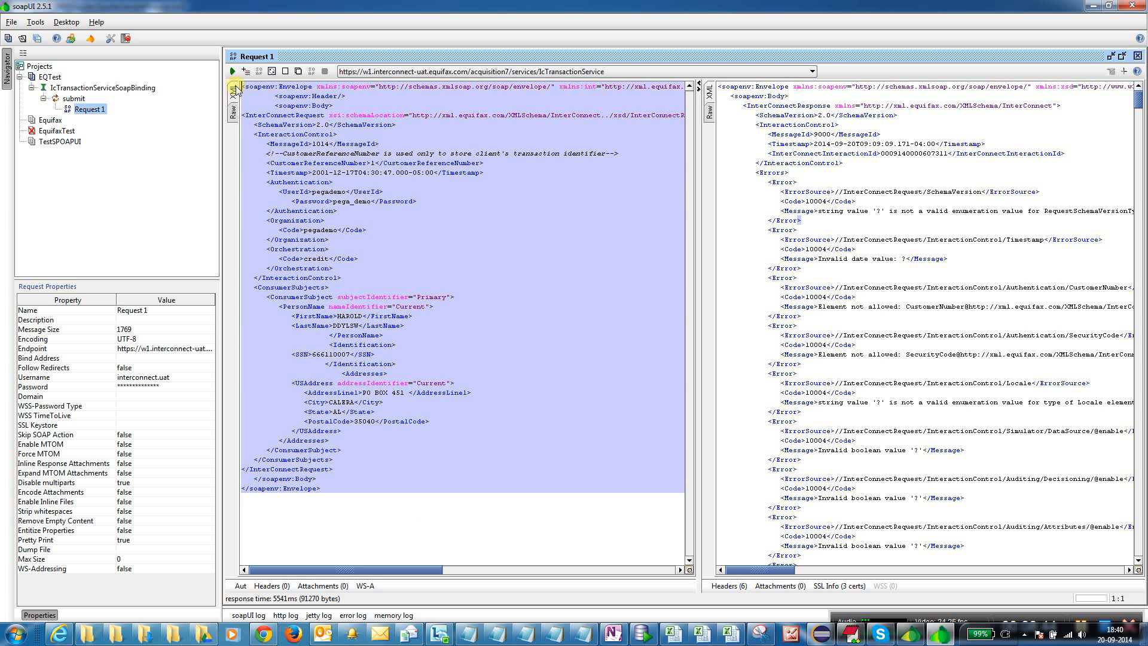
pyautogui.click(333, 169)
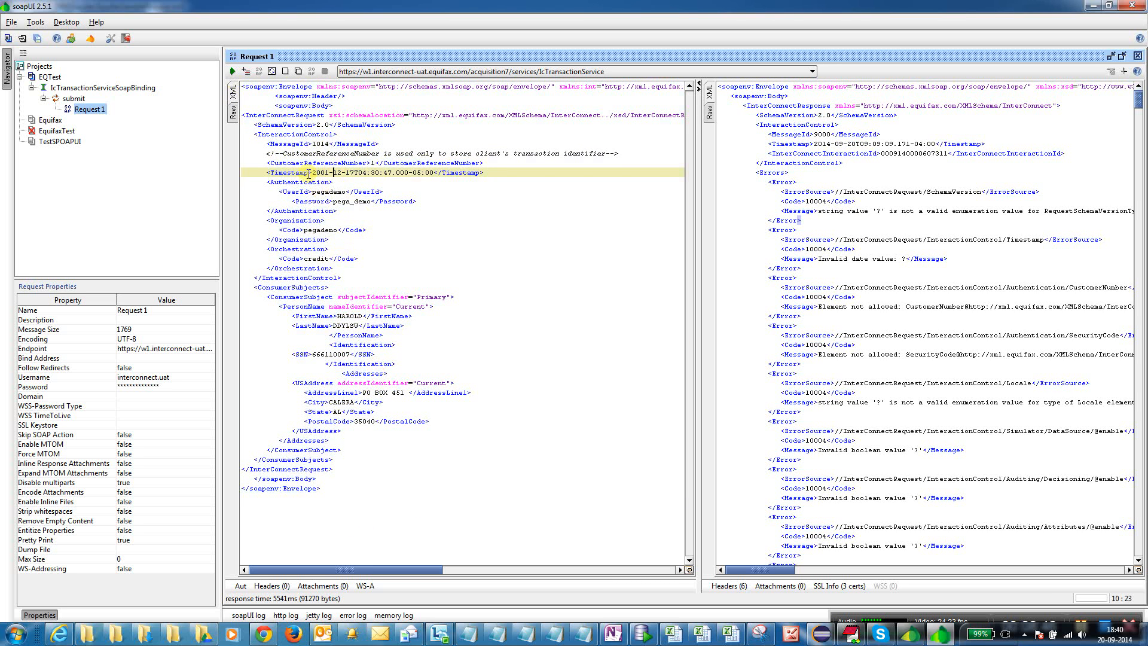
pyautogui.click(233, 72)
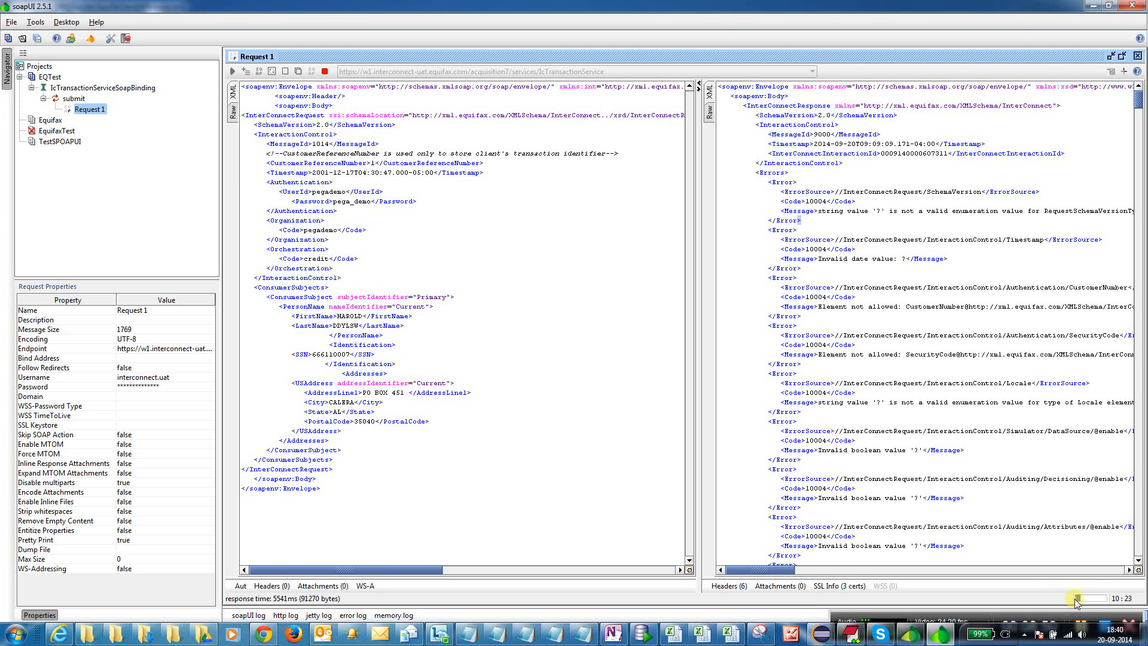
# Examine the start of the response, highlighting the InteractionControl block and the TransactionStatus element
pyautogui.click(968, 289)
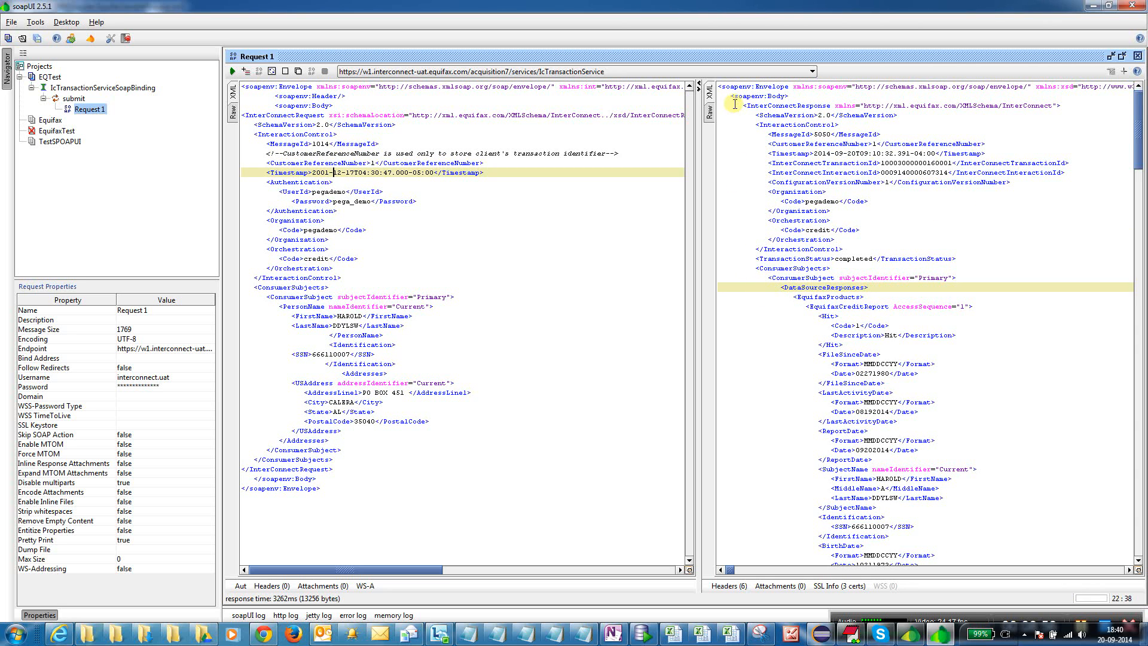
pyautogui.moveTo(731, 95); pyautogui.dragTo(992, 247)
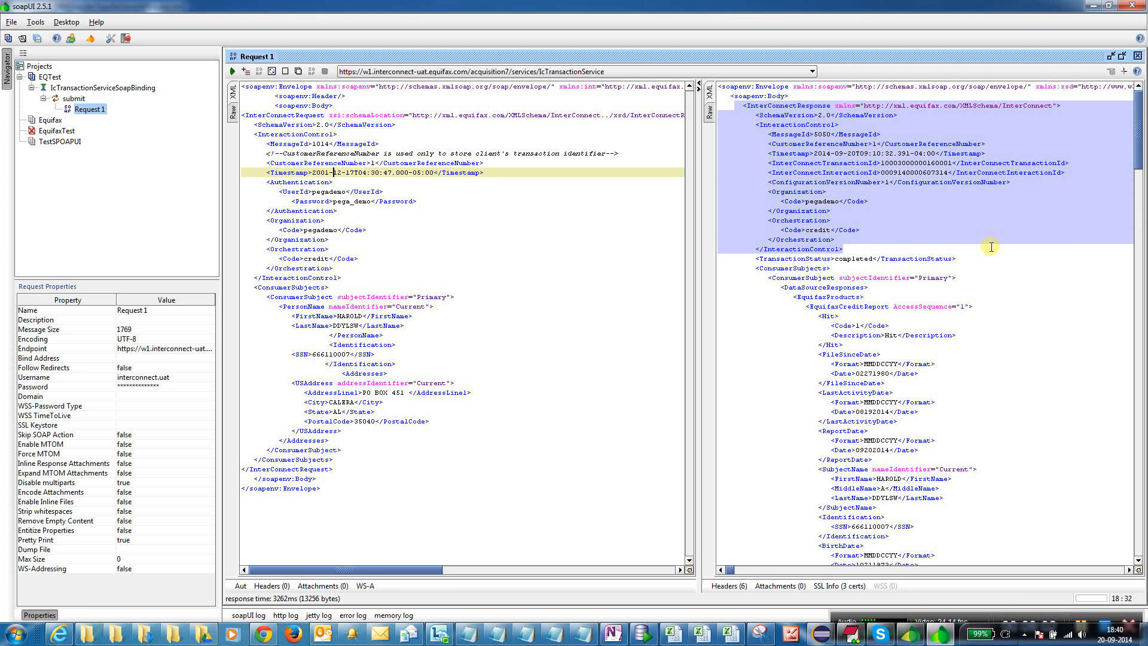
pyautogui.click(1025, 296)
pyautogui.moveTo(748, 259); pyautogui.dragTo(959, 258)
pyautogui.scroll(-1, 899, 345)
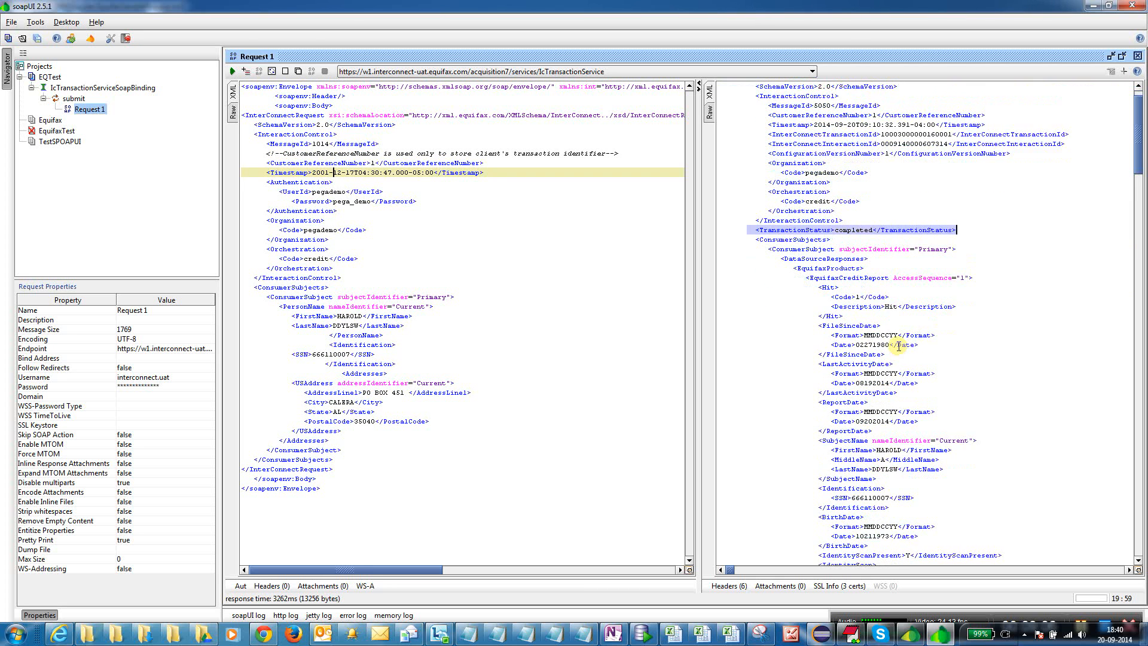
# Highlight the response's ConsumerSubjects block and read through its identity and address elements
pyautogui.scroll(-1, 899, 345)
pyautogui.moveTo(751, 210); pyautogui.dragTo(1000, 507)
pyautogui.scroll(-5, 979, 448)
pyautogui.click(954, 384)
pyautogui.scroll(-5, 959, 388)
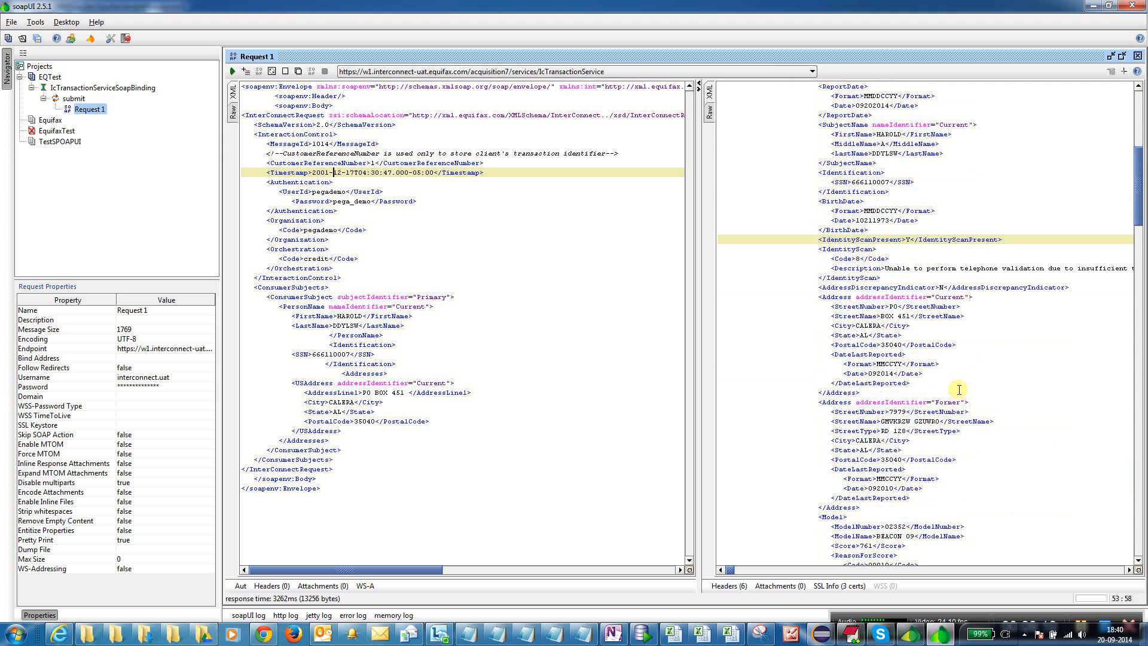
pyautogui.scroll(12, 958, 387)
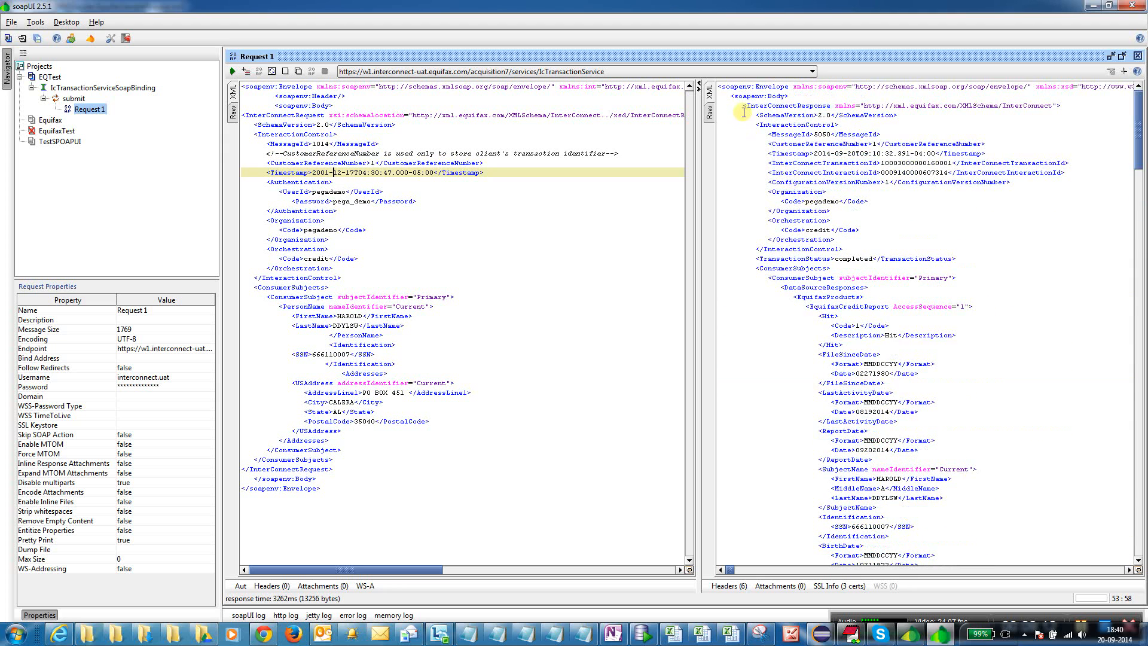
# Review the response from the opening InterConnectResponse element through to the Tradeline entries
pyautogui.moveTo(743, 112); pyautogui.dragTo(984, 467)
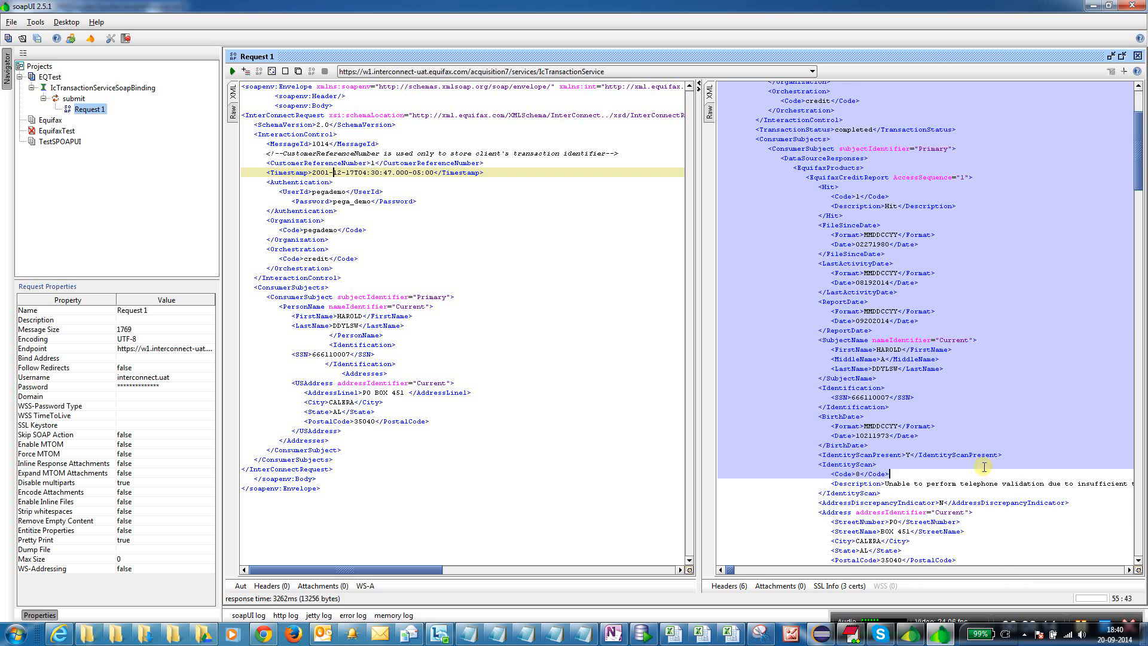
pyautogui.click(975, 442)
pyautogui.scroll(5, 928, 312)
pyautogui.moveTo(729, 98); pyautogui.dragTo(752, 99)
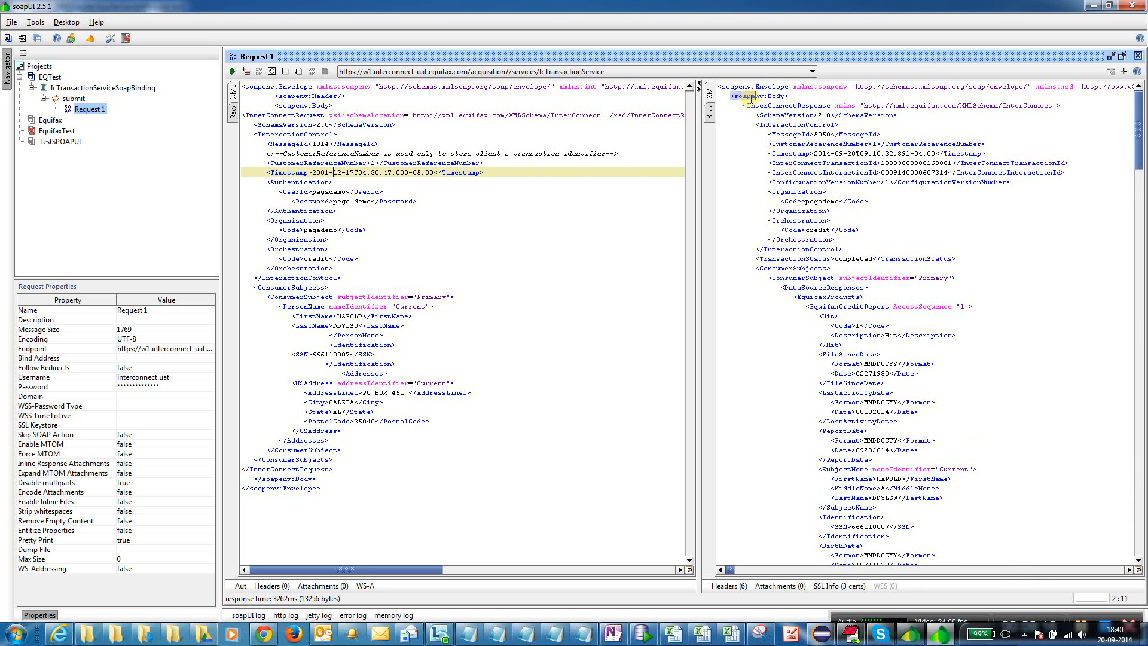
pyautogui.click(838, 209)
pyautogui.scroll(-15, 870, 268)
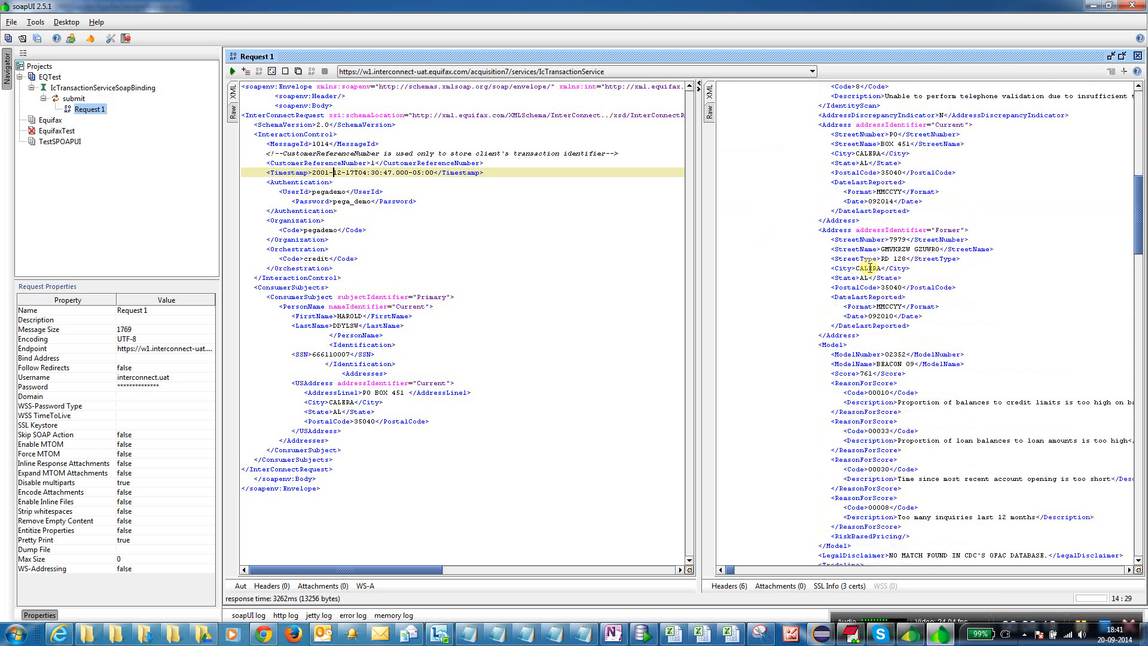
pyautogui.scroll(-20, 869, 263)
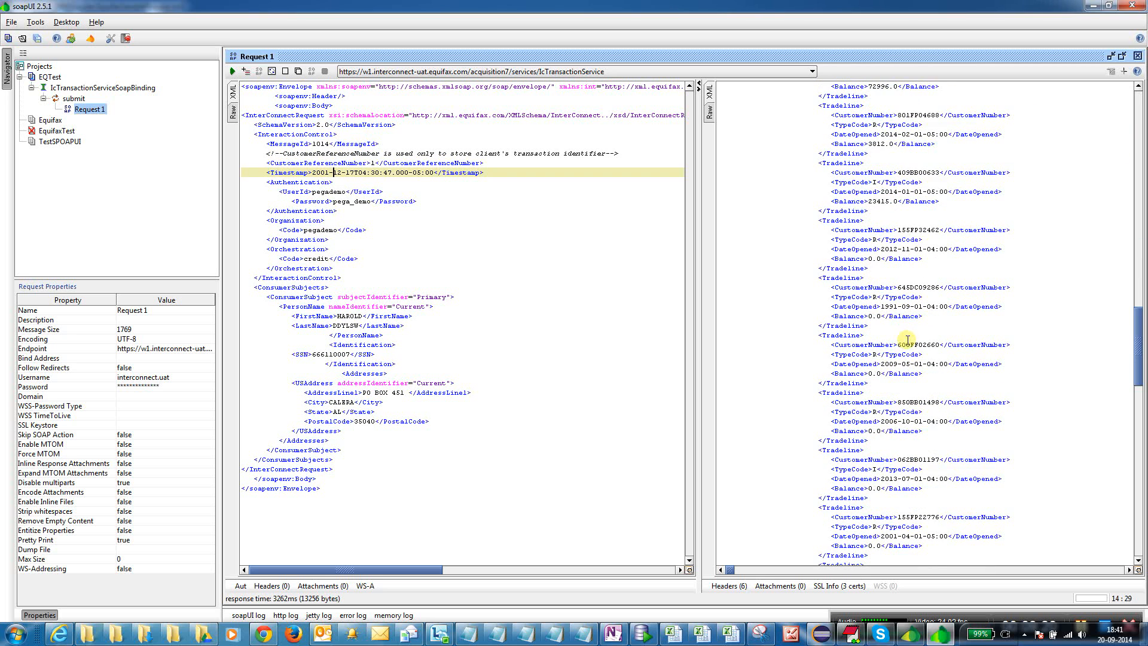
pyautogui.scroll(20, 908, 323)
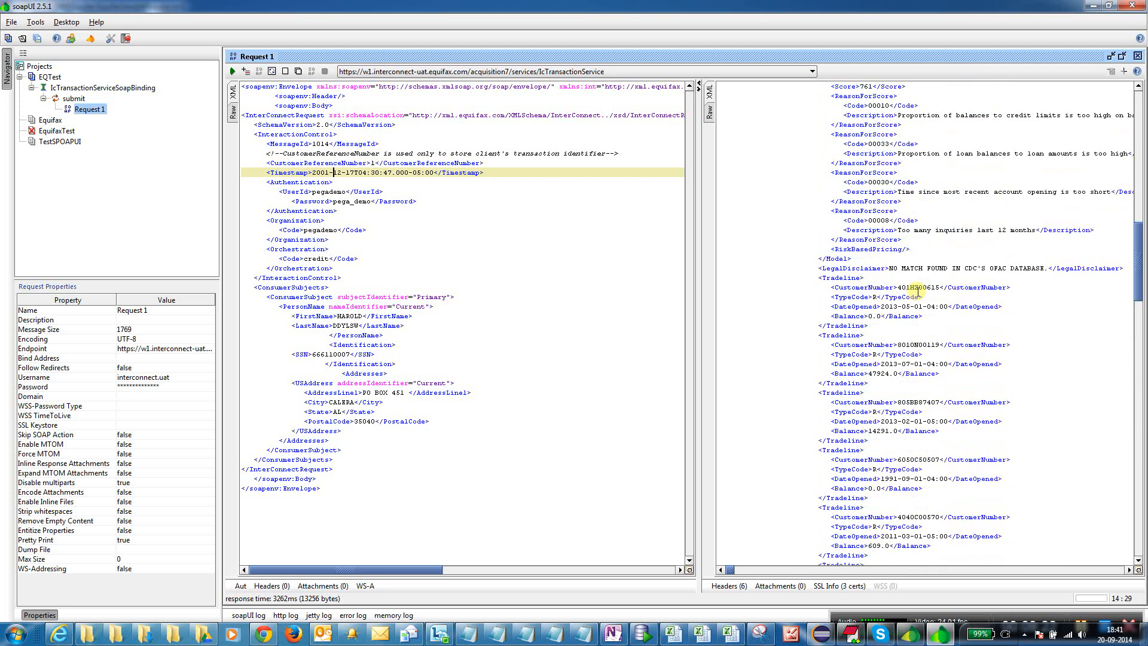
# Search the response XML for "credit" and "score", and highlight the Score element in the Model block
pyautogui.click(994, 146)
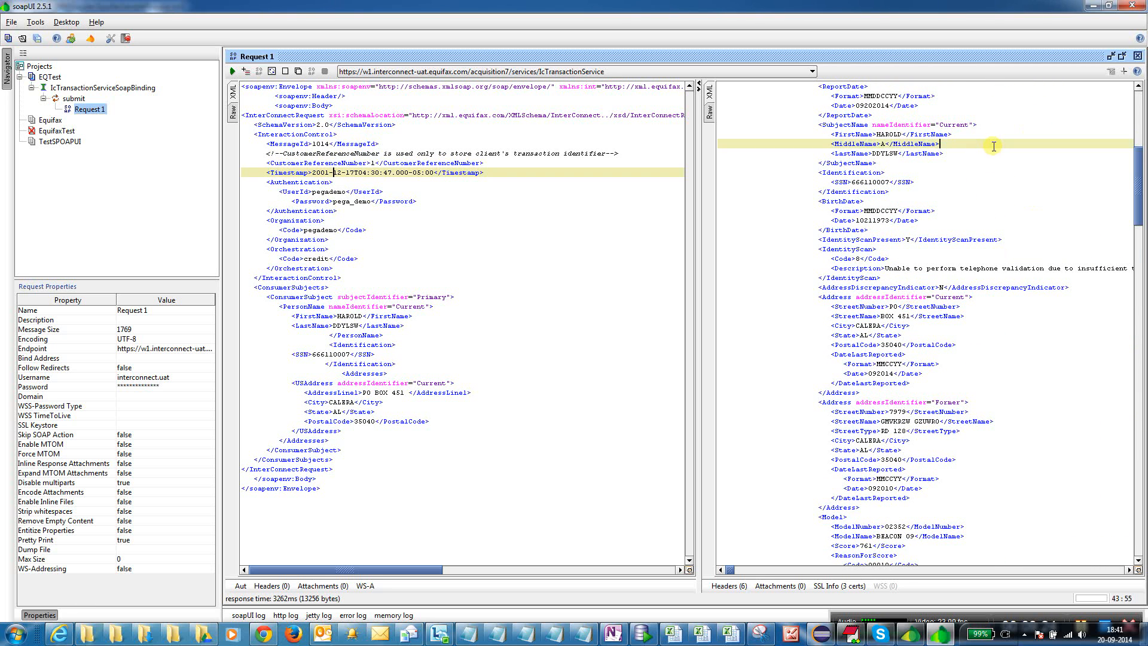
pyautogui.hotkey('ctrl', 'f')
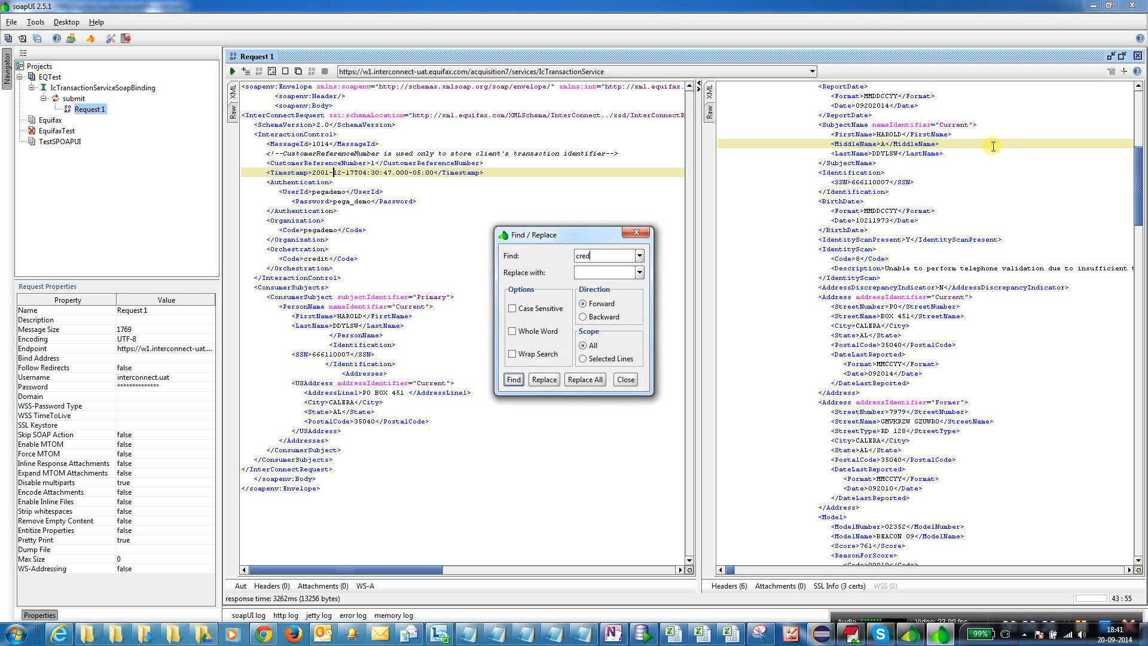
pyautogui.write('credit')
pyautogui.press('Return')
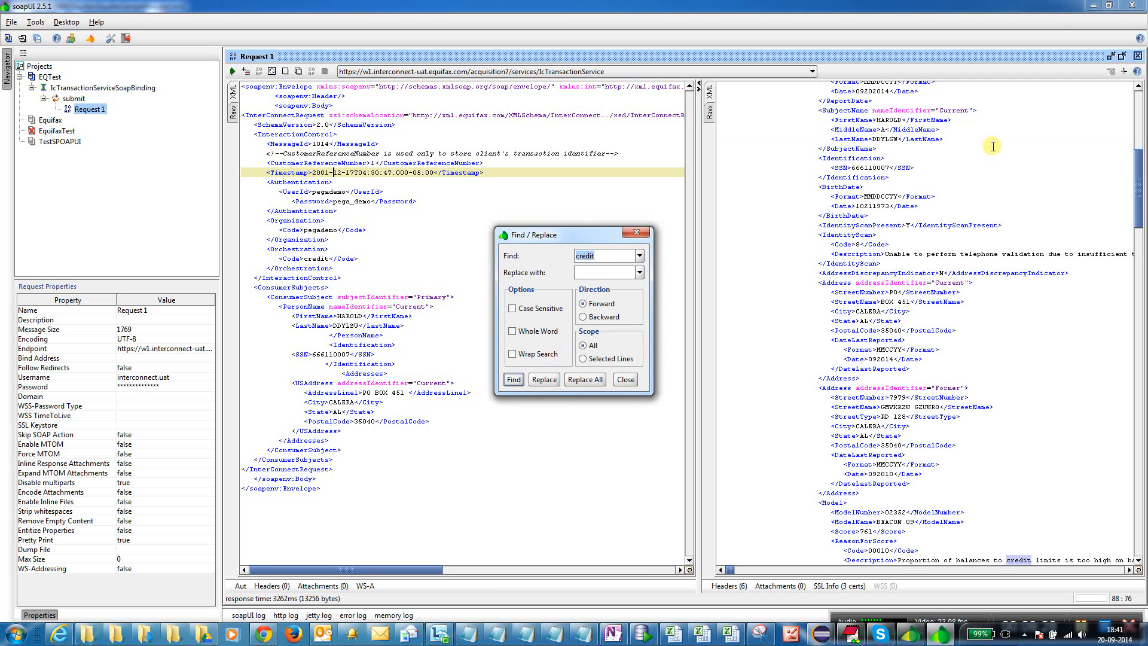
pyautogui.write('score')
pyautogui.press('Return')
pyautogui.press('Escape')
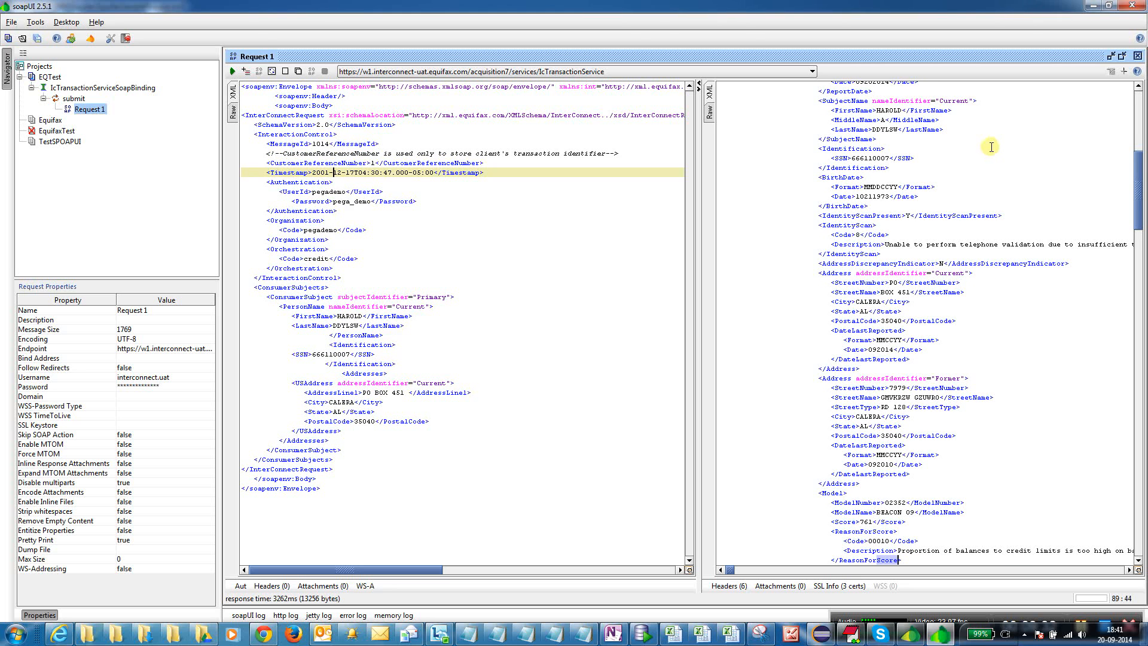
pyautogui.doubleClick(848, 521)
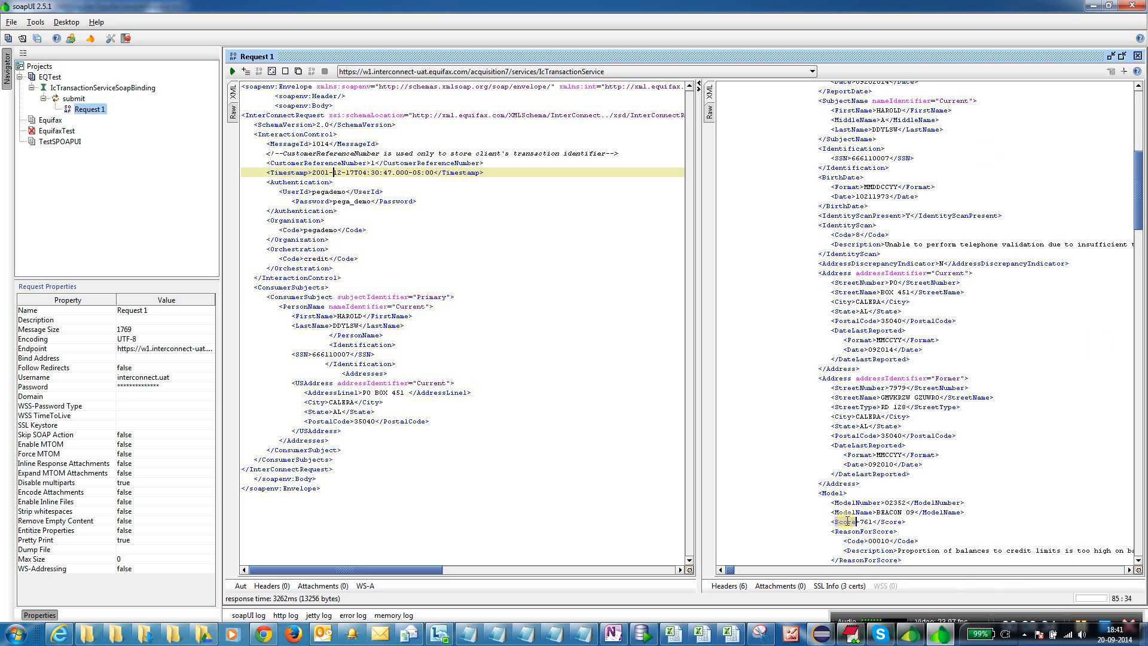
pyautogui.click(854, 522)
# Return to the start of the response and examine its FileSinceDate and ReportDate elements
pyautogui.scroll(7, 877, 404)
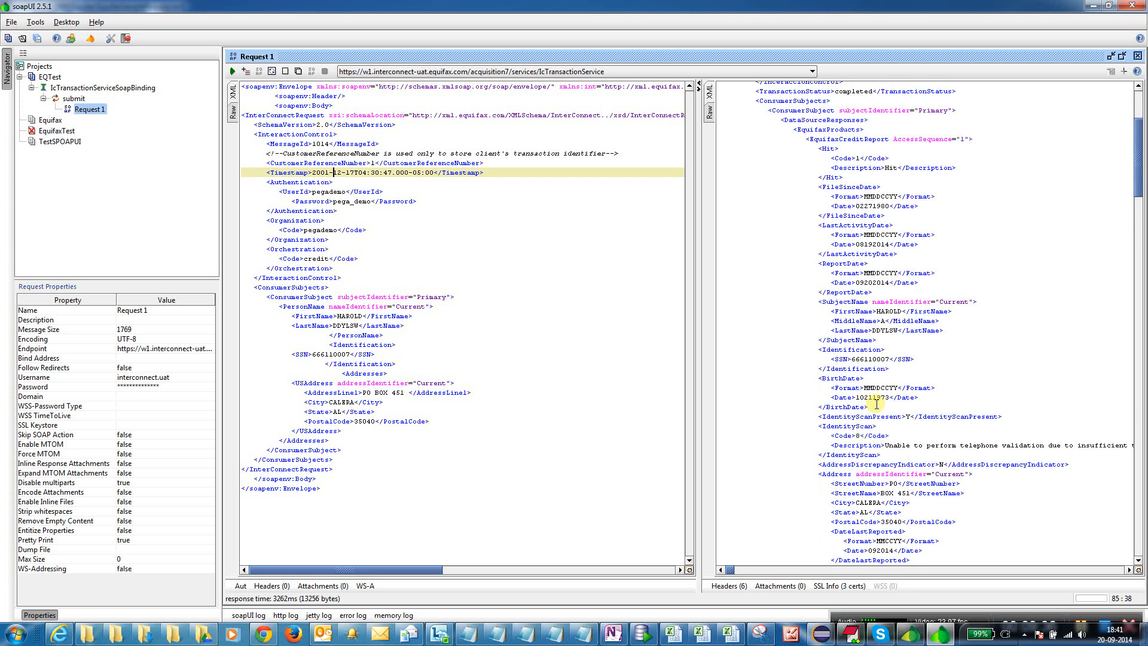
pyautogui.scroll(6, 874, 399)
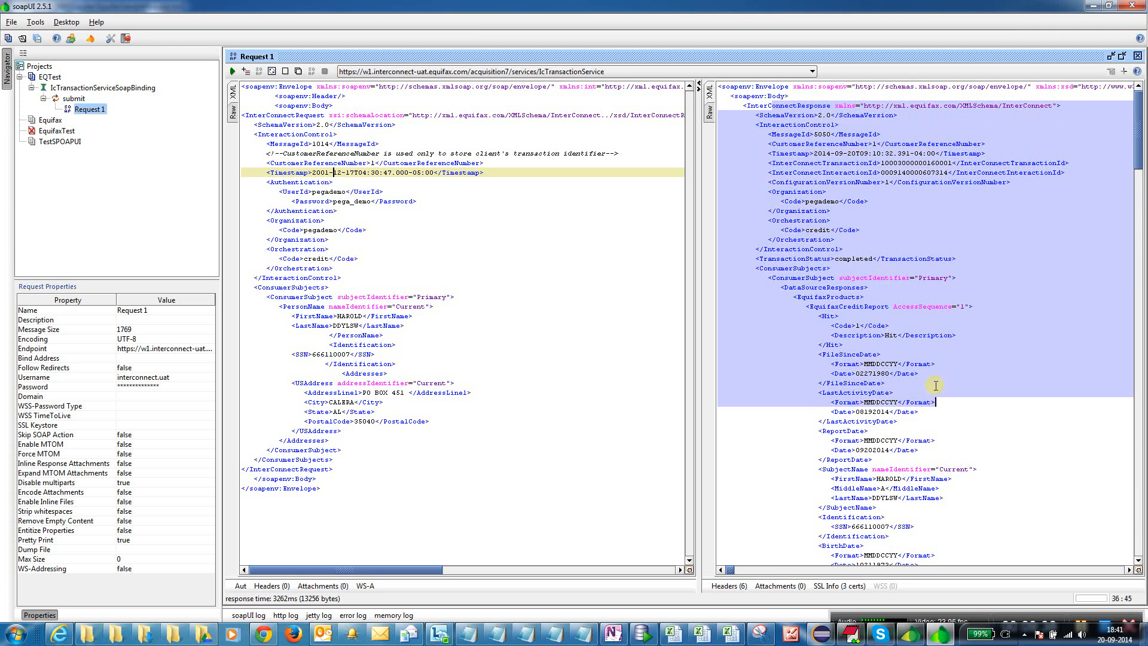
pyautogui.click(929, 363)
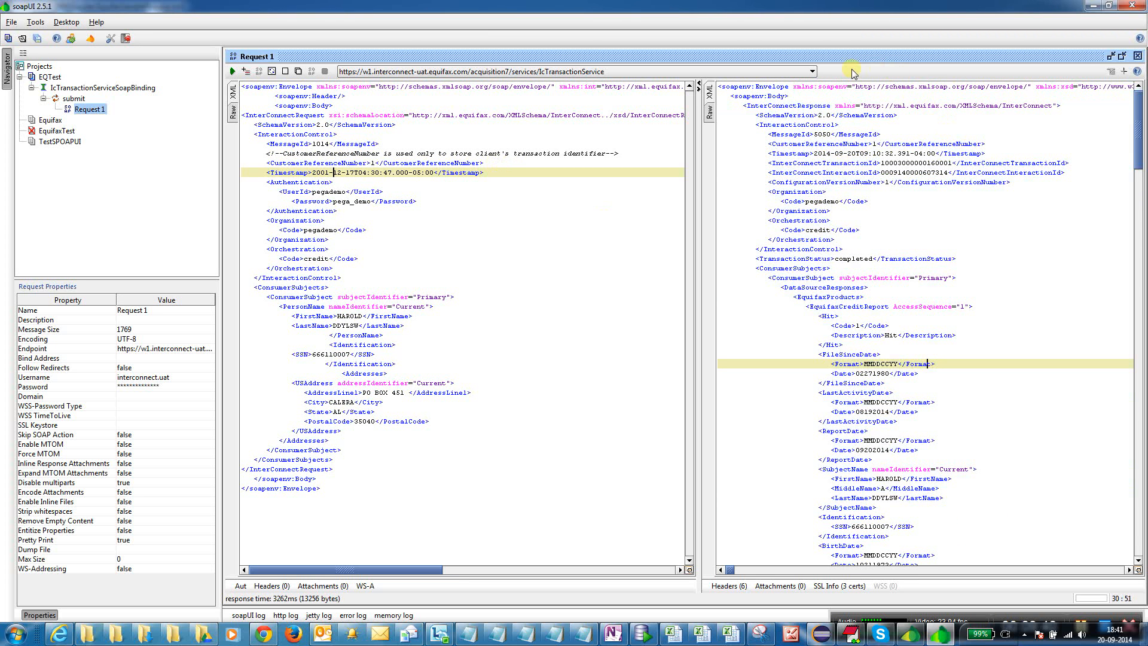
pyautogui.click(924, 203)
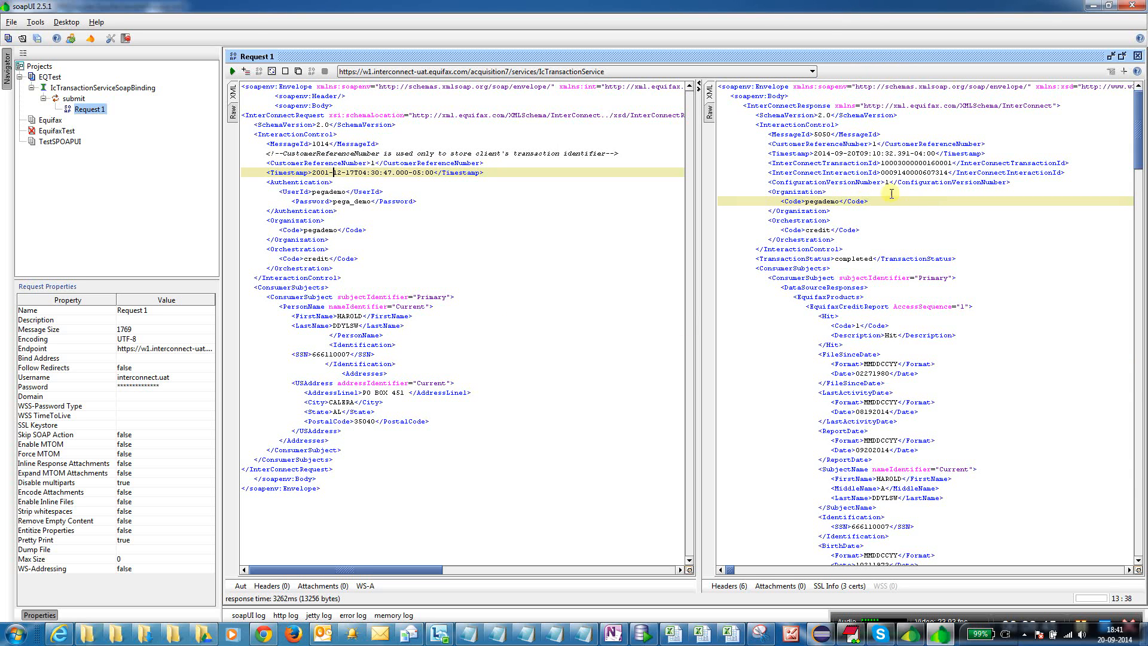
pyautogui.moveTo(802, 373); pyautogui.dragTo(1003, 386)
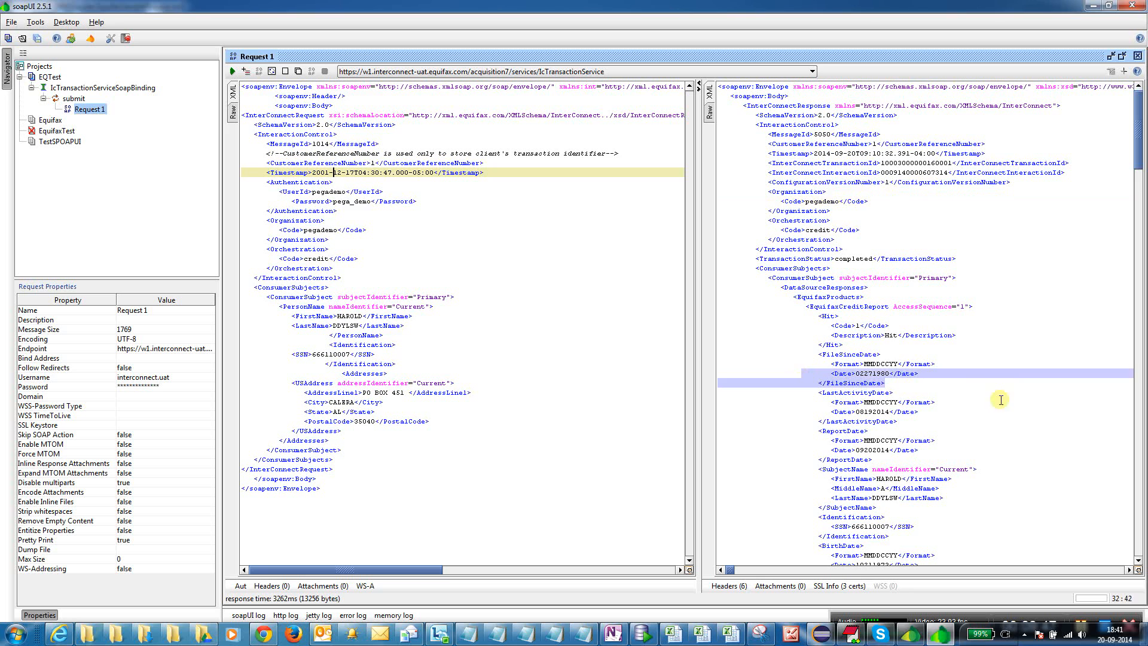
pyautogui.click(1001, 400)
pyautogui.moveTo(797, 431); pyautogui.dragTo(963, 462)
pyautogui.click(963, 463)
# Highlight the response's SubjectName and Identification blocks, then examine the following IdentityScan and Address elements
pyautogui.moveTo(984, 526); pyautogui.dragTo(815, 467)
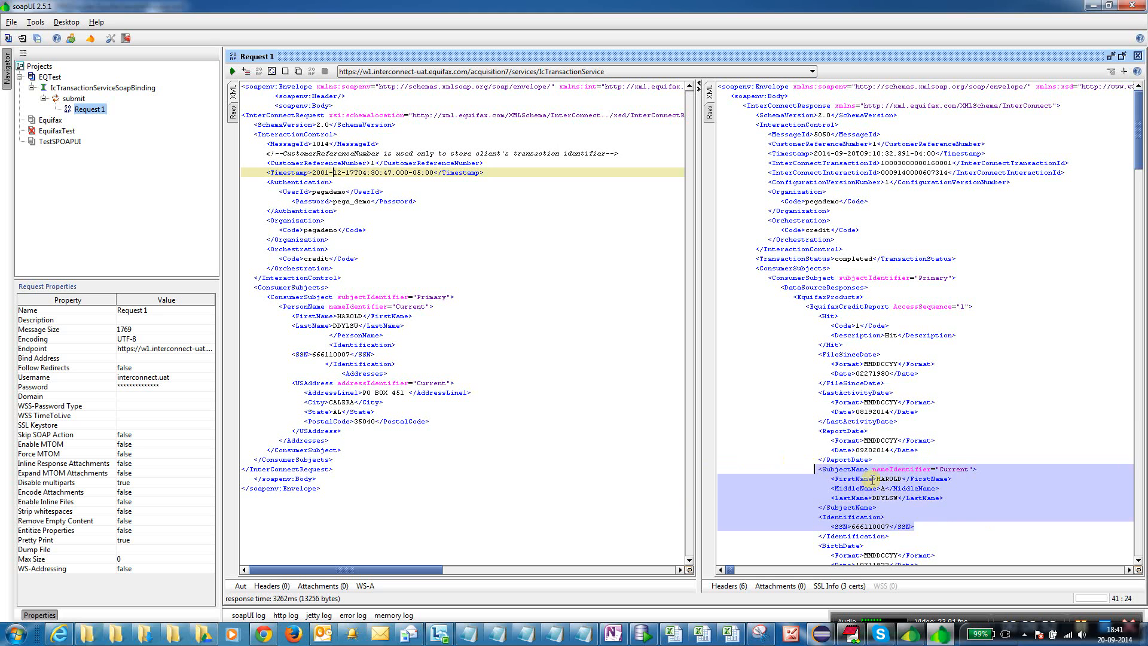
pyautogui.click(923, 479)
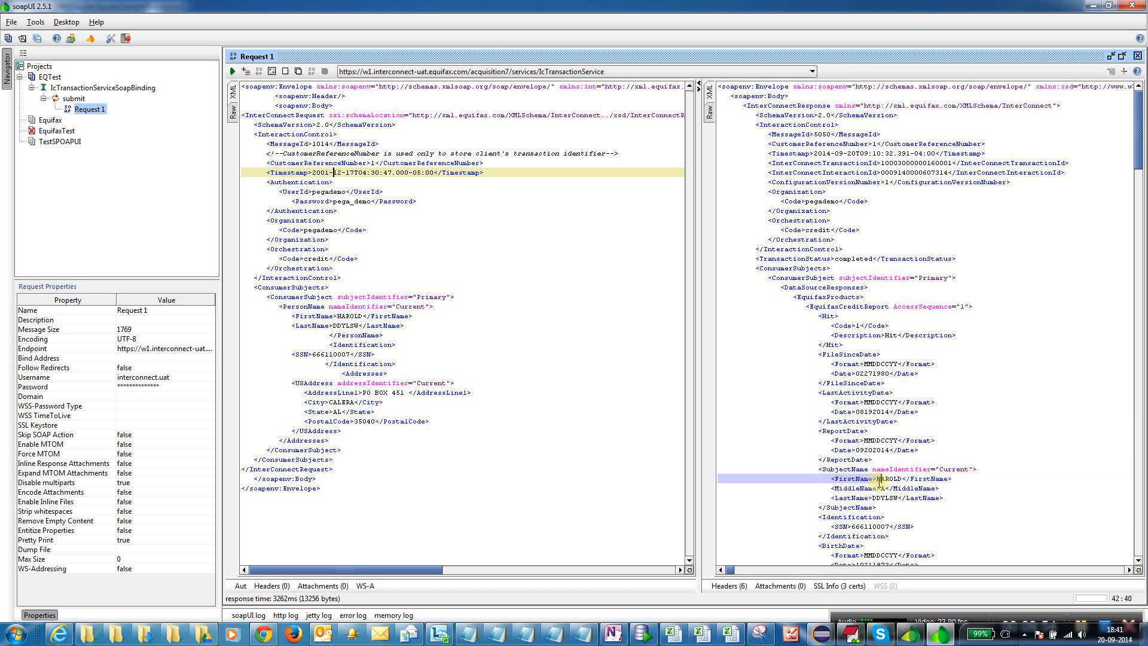
pyautogui.doubleClick(884, 478)
pyautogui.click(879, 479)
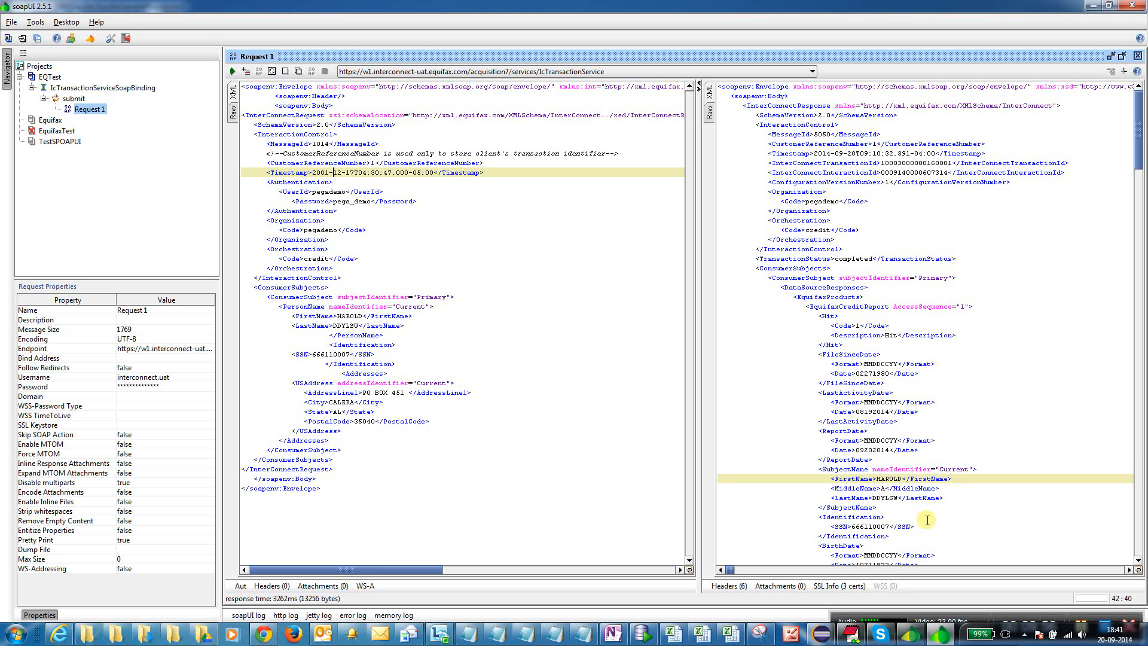
pyautogui.scroll(-8, 926, 518)
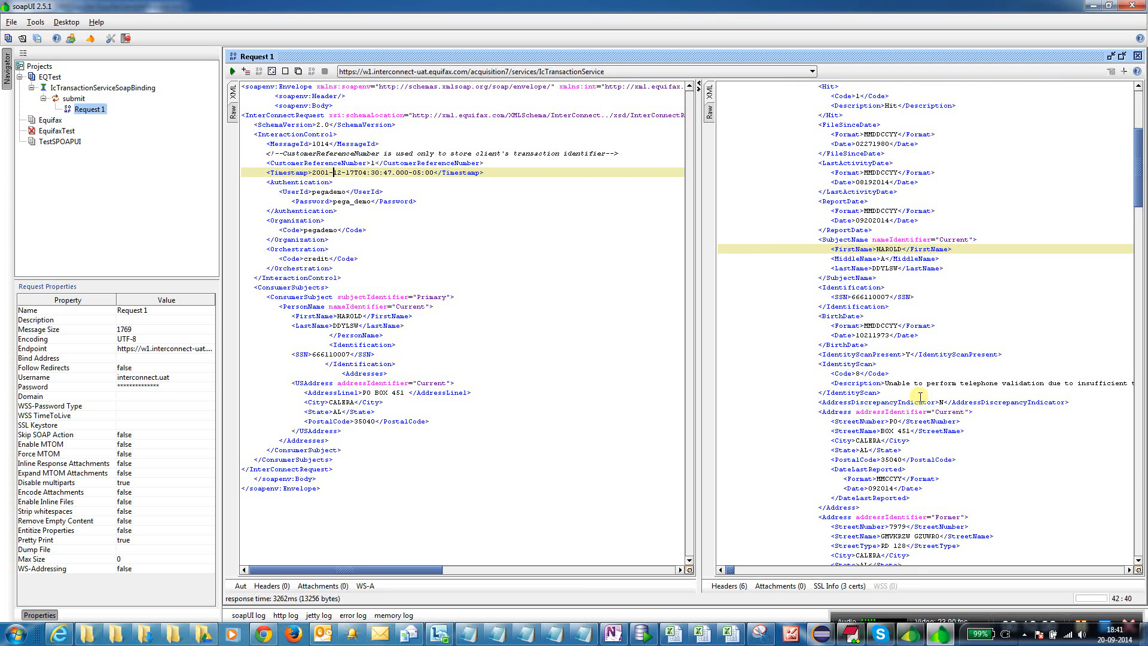
# Switch to the Notepad list of testing prerequisites and highlight all of its lines
pyautogui.click(485, 237)
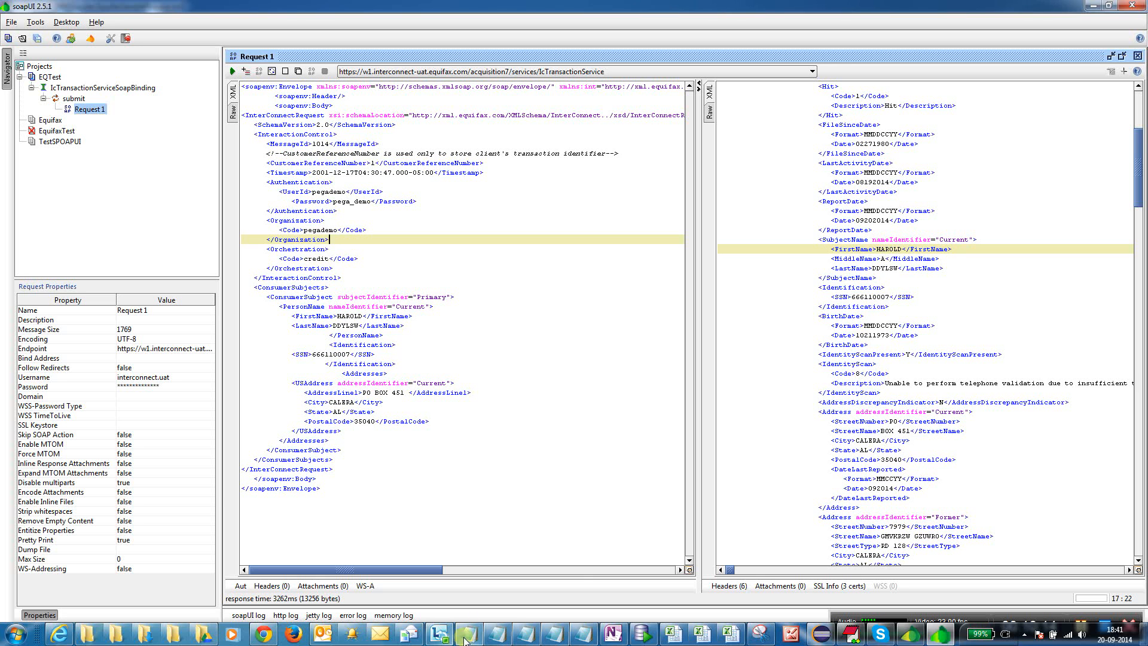
pyautogui.moveTo(469, 638)
pyautogui.moveTo(469, 639); pyautogui.dragTo(581, 639)
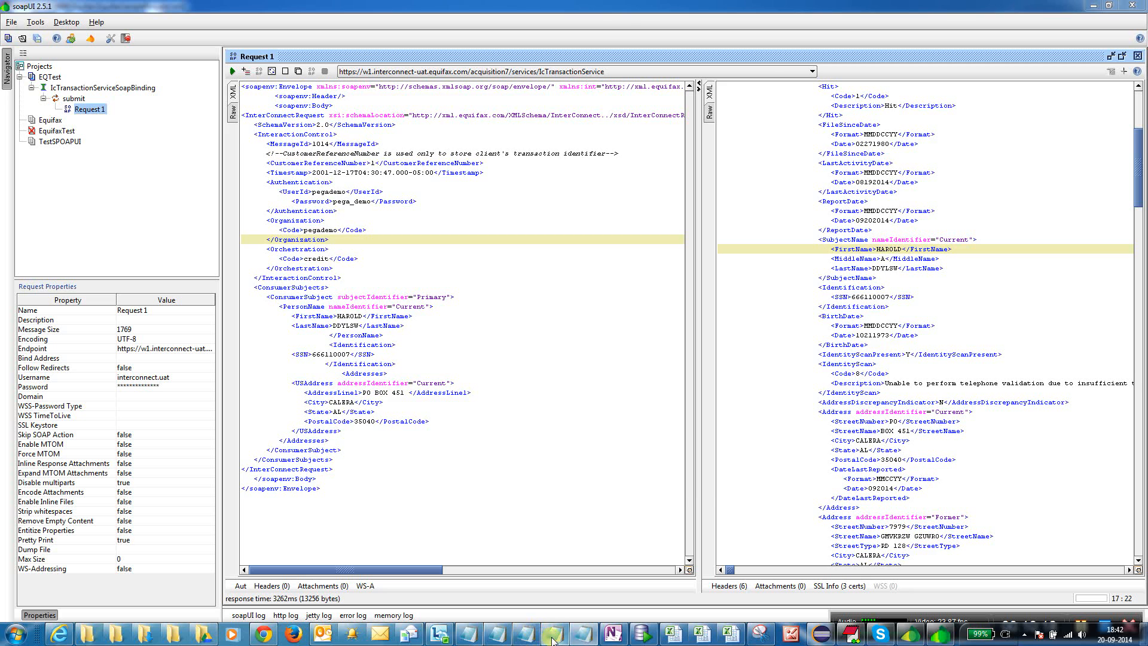
pyautogui.click(581, 636)
pyautogui.click(483, 401)
pyautogui.hotkey('ctrl', 'a')
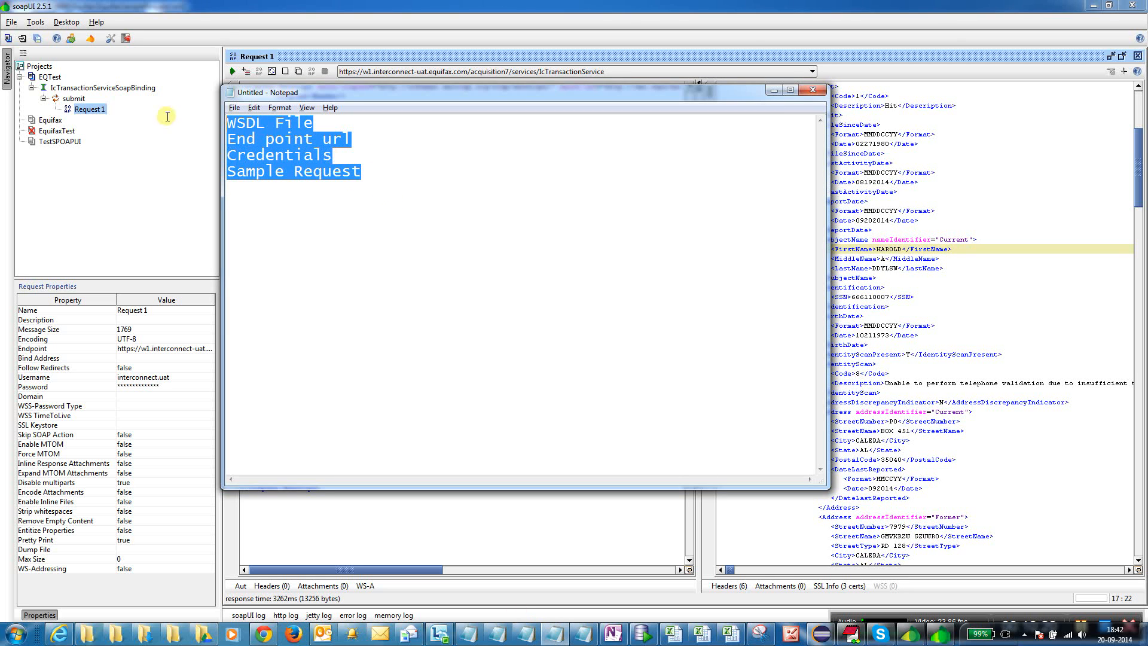
# Insert a new first line reading "SOAPUI" above "WSDL File" in the list
pyautogui.click(339, 158)
pyautogui.click(324, 119)
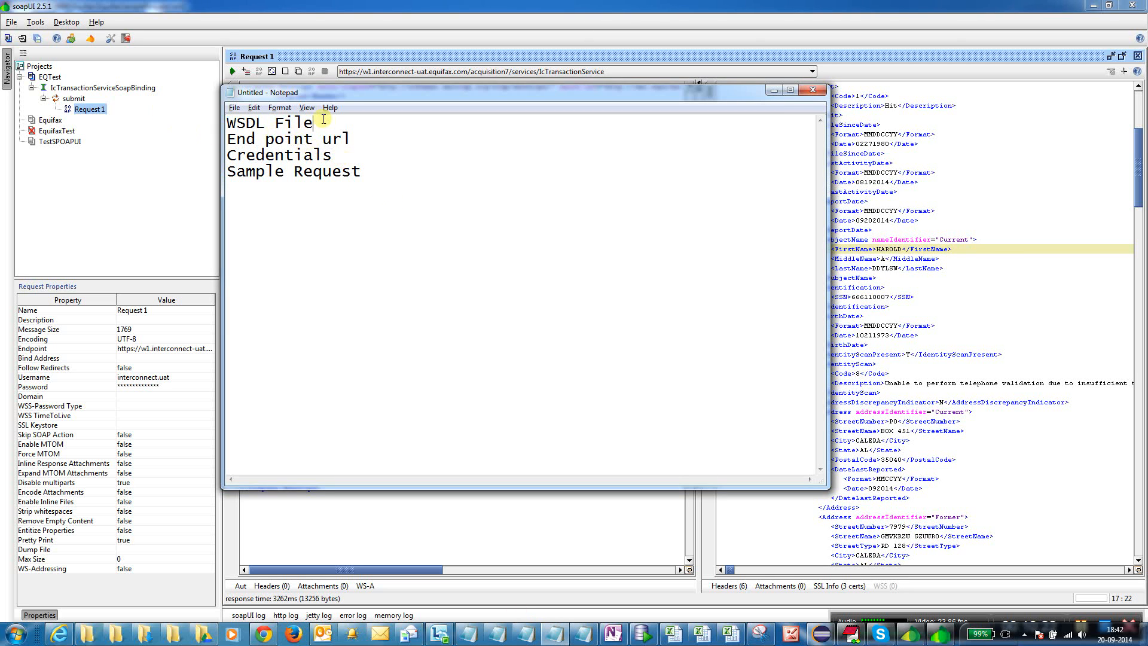
pyautogui.press('Return')
pyautogui.press('Up')
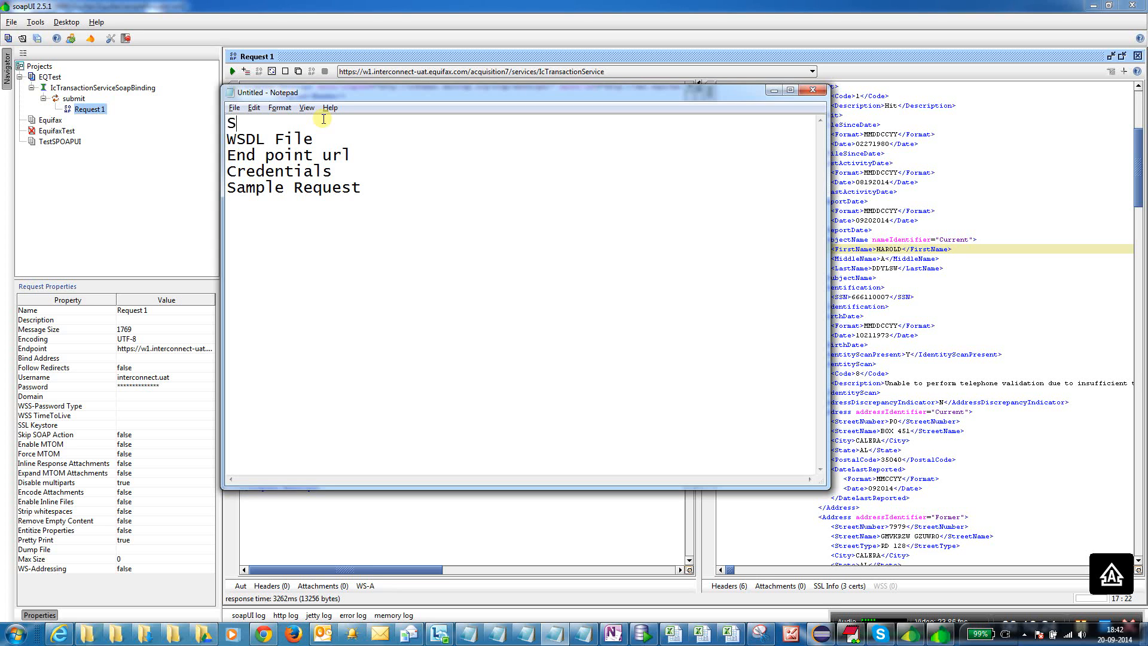
pyautogui.write('SOA')
# Append "(Service is published)" to the "End point url" line of the prerequisites list
pyautogui.write('()sER')
pyautogui.press('BackSpace')
pyautogui.press('BackSpace')
pyautogui.press('BackSpace')
pyautogui.write('Servi')
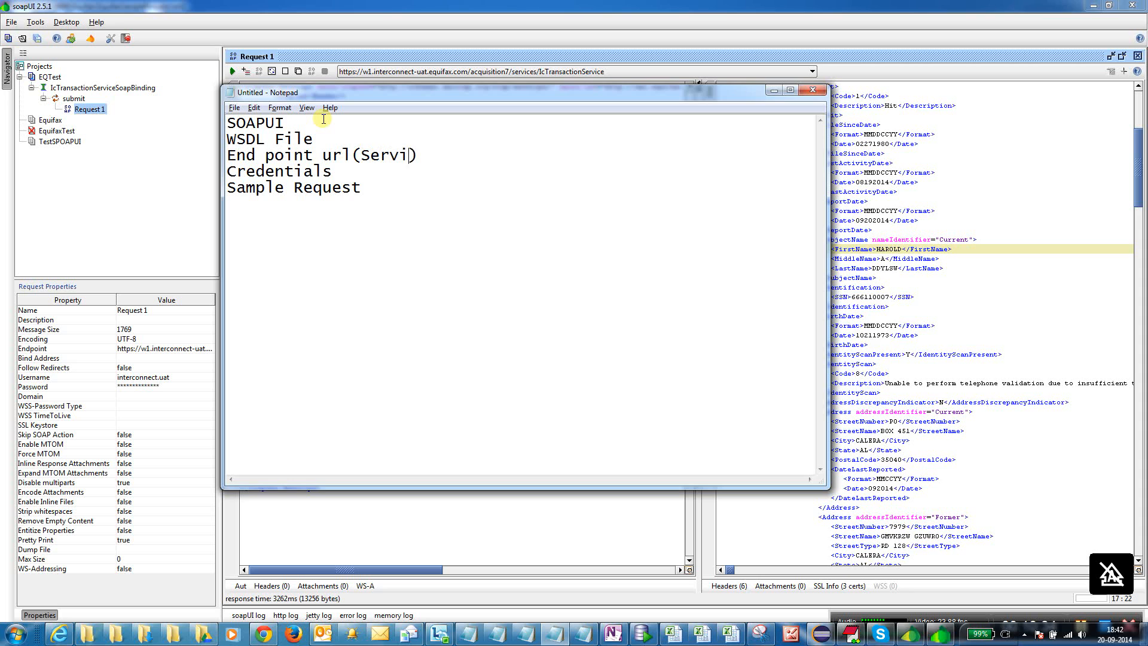
pyautogui.write('ce is published')
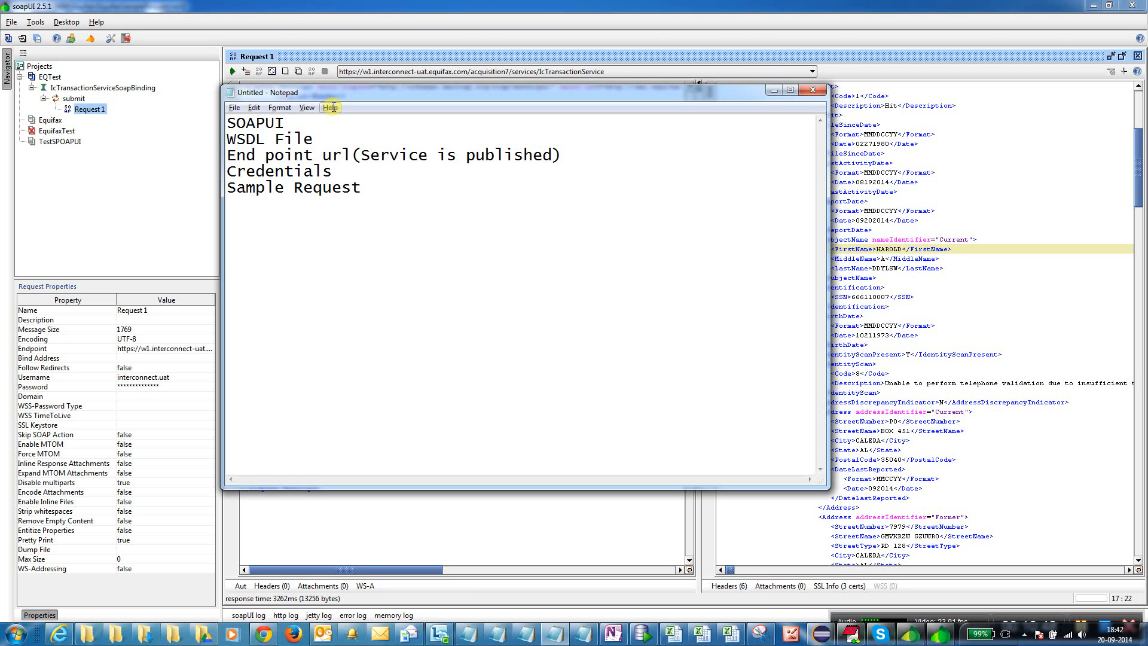
# Switch back to soapUI and compare the Request 1 XML with its response, highlighting the entire request envelope
pyautogui.click(501, 4)
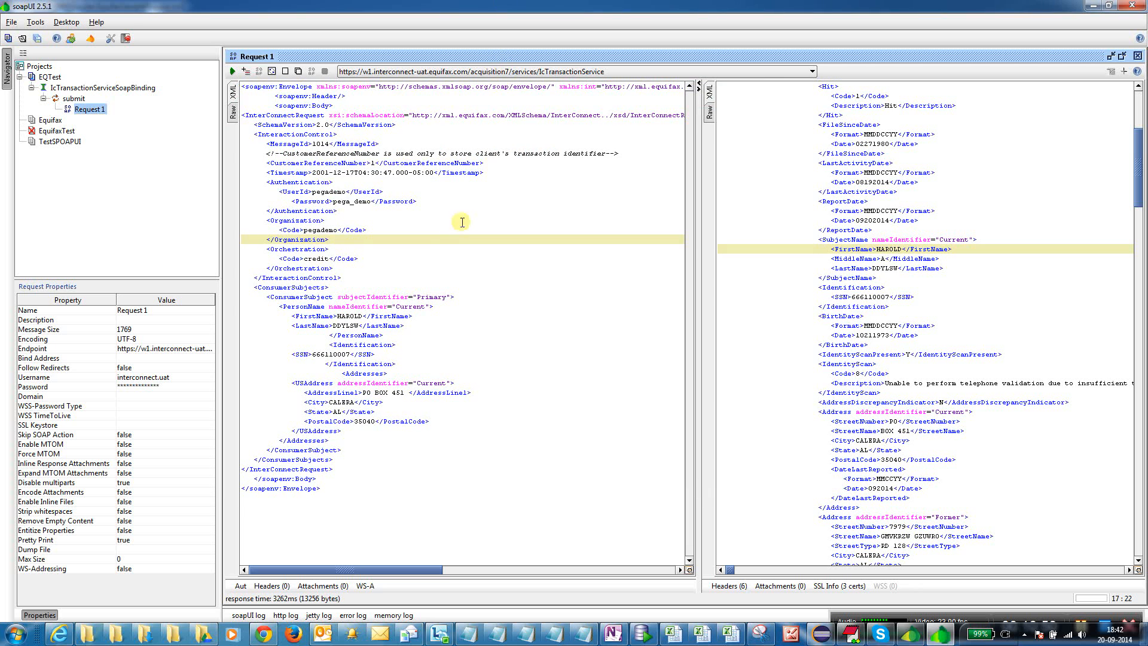
pyautogui.moveTo(272, 97); pyautogui.dragTo(349, 267)
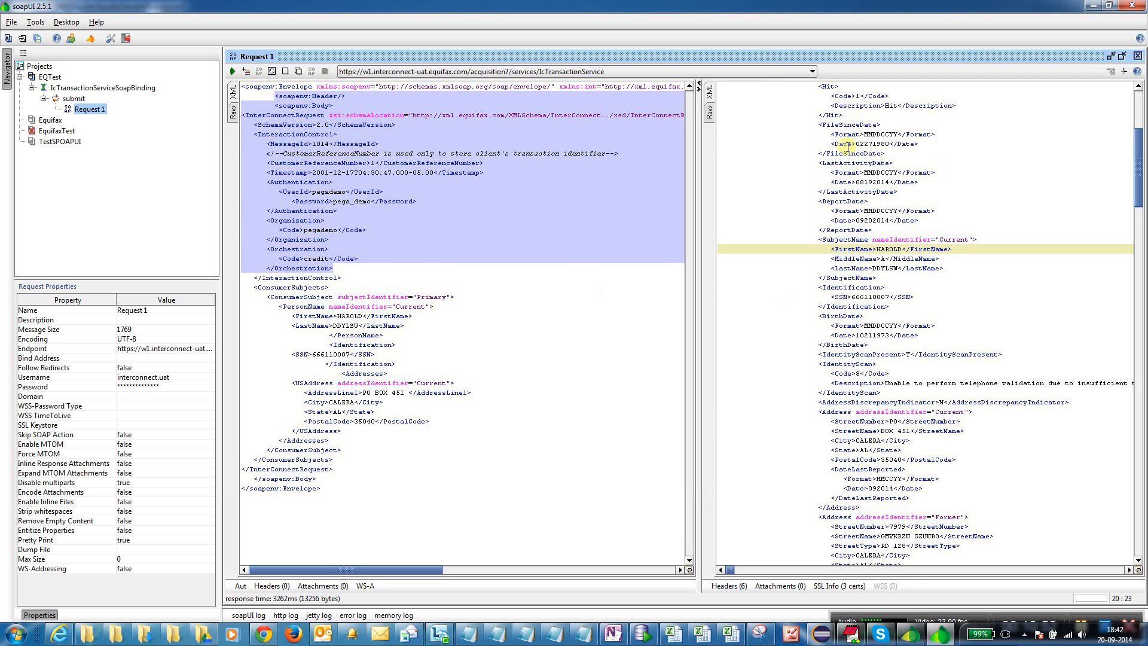
pyautogui.moveTo(840, 145); pyautogui.dragTo(940, 480)
pyautogui.click(816, 411)
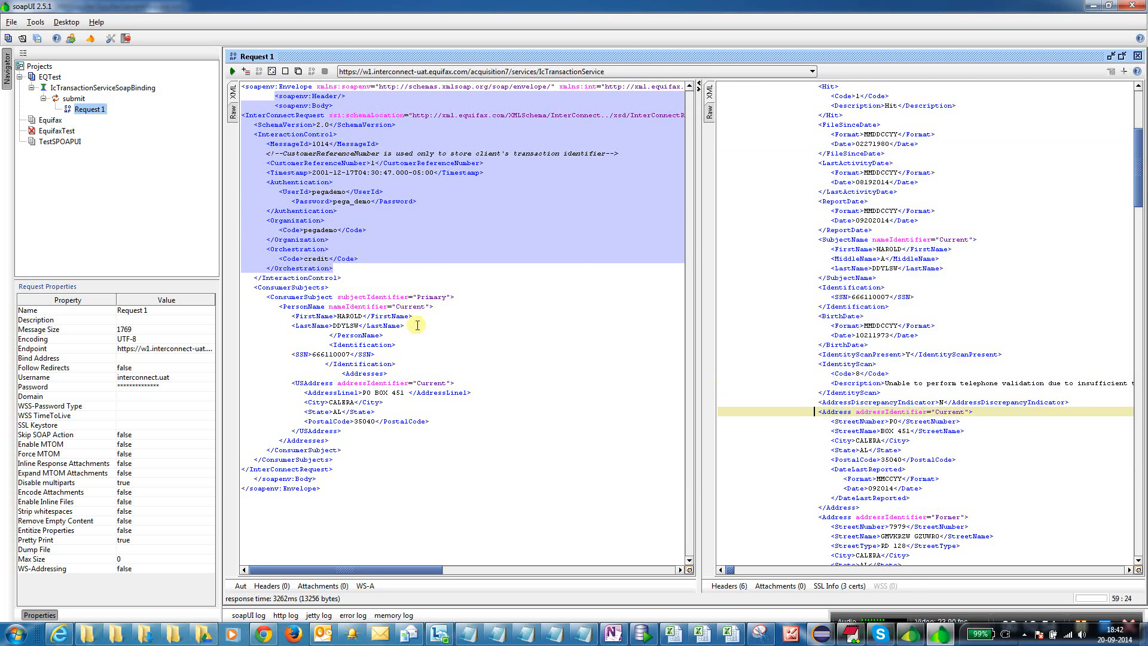
pyautogui.moveTo(353, 478); pyautogui.dragTo(245, 87)
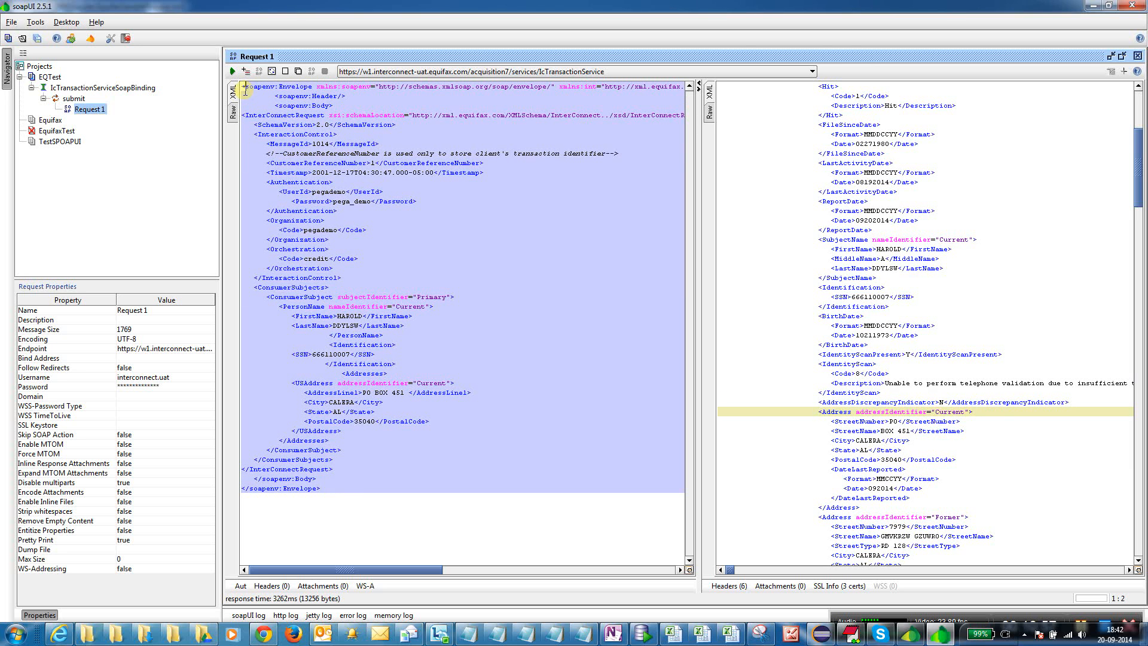
# Return the response to its start, then highlight the request's Envelope, Header and Body elements one after another
pyautogui.scroll(8, 825, 206)
pyautogui.moveTo(345, 142); pyautogui.dragTo(342, 142)
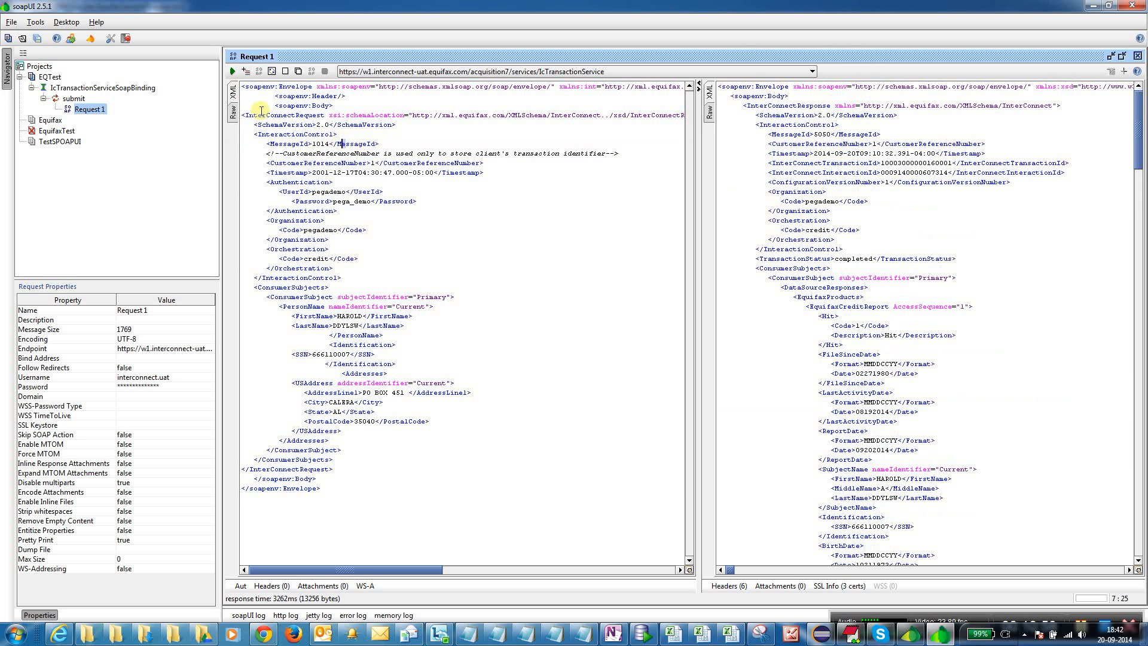
pyautogui.doubleClick(255, 93)
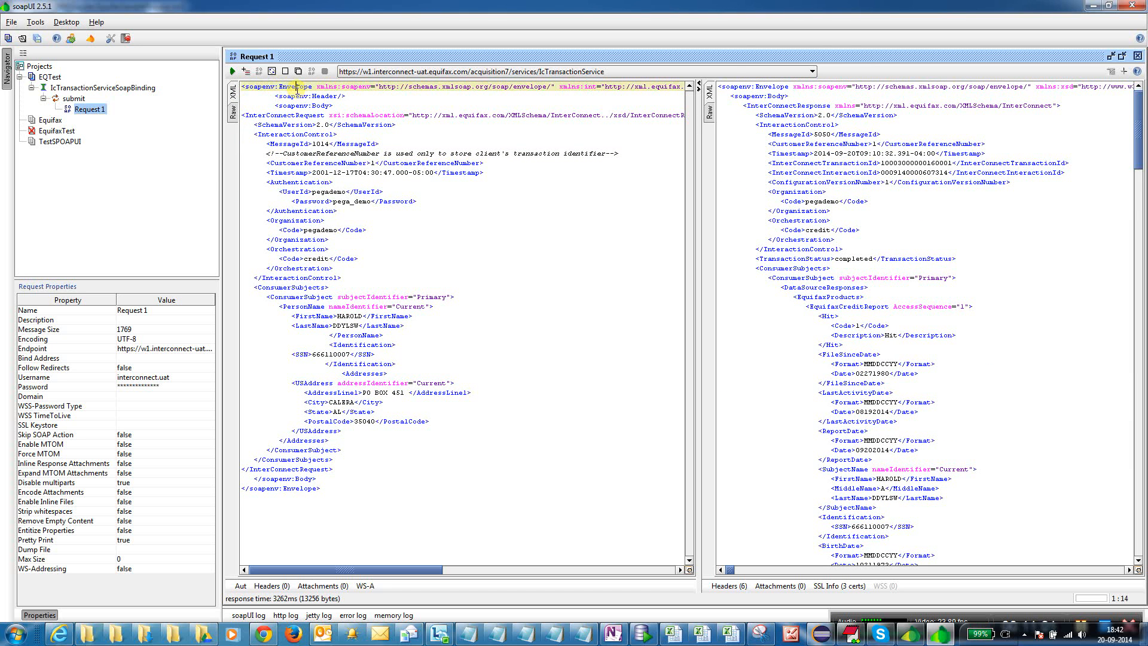
pyautogui.click(280, 96)
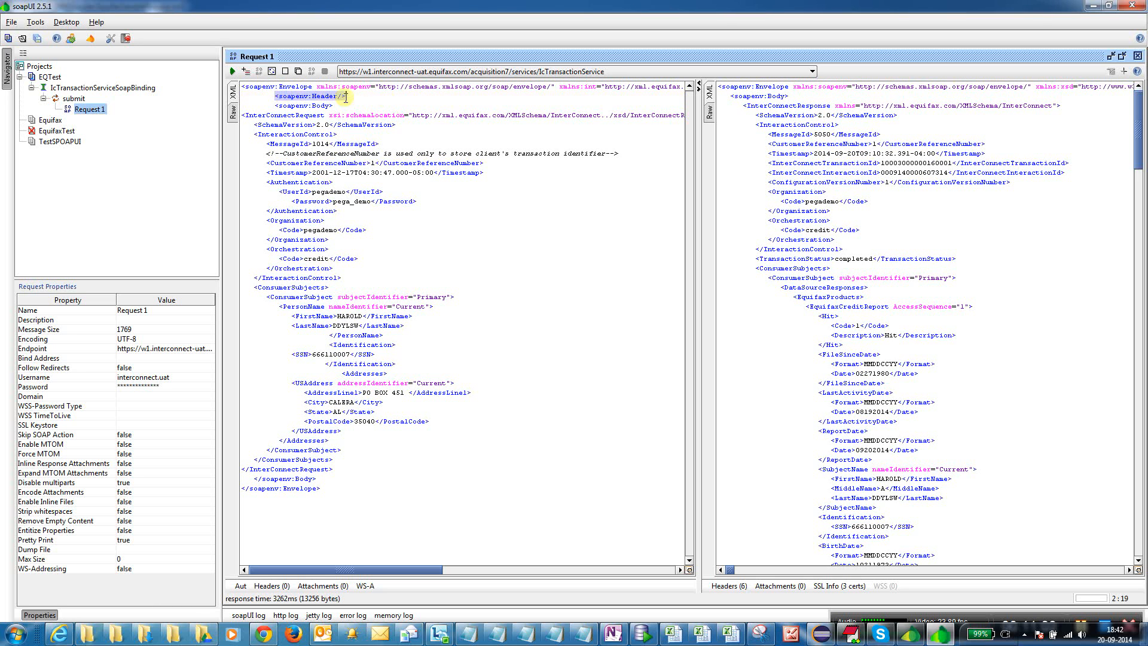
pyautogui.moveTo(276, 106); pyautogui.dragTo(545, 482)
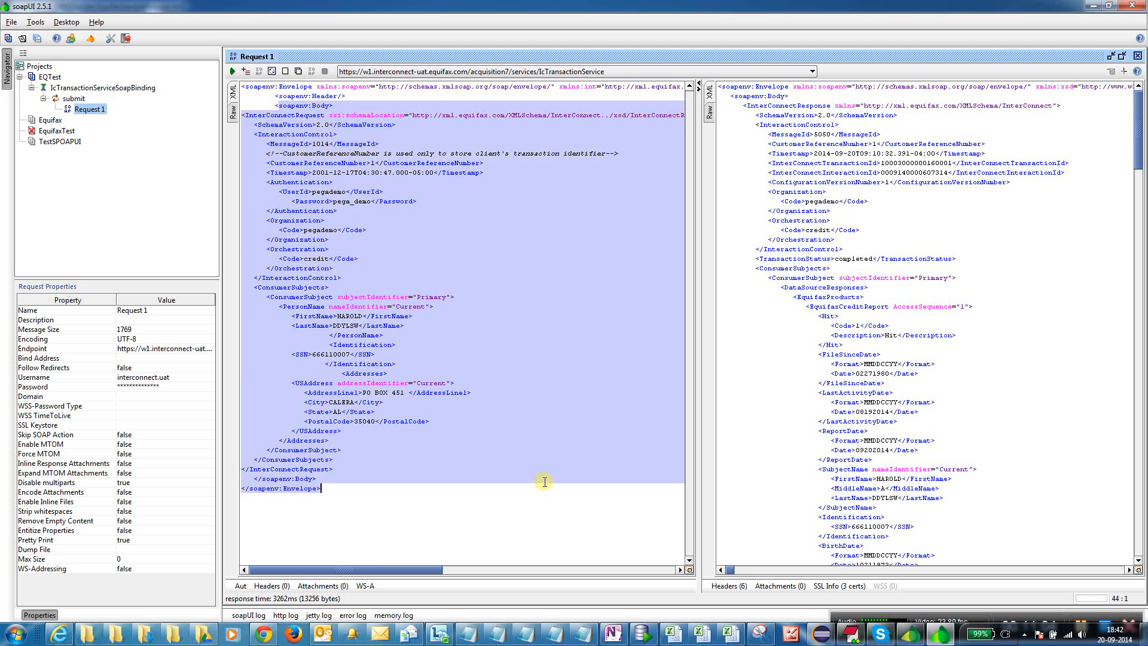
# Examine the response's Body and InteractionControl elements, then return to the request's Authentication block
pyautogui.click(841, 220)
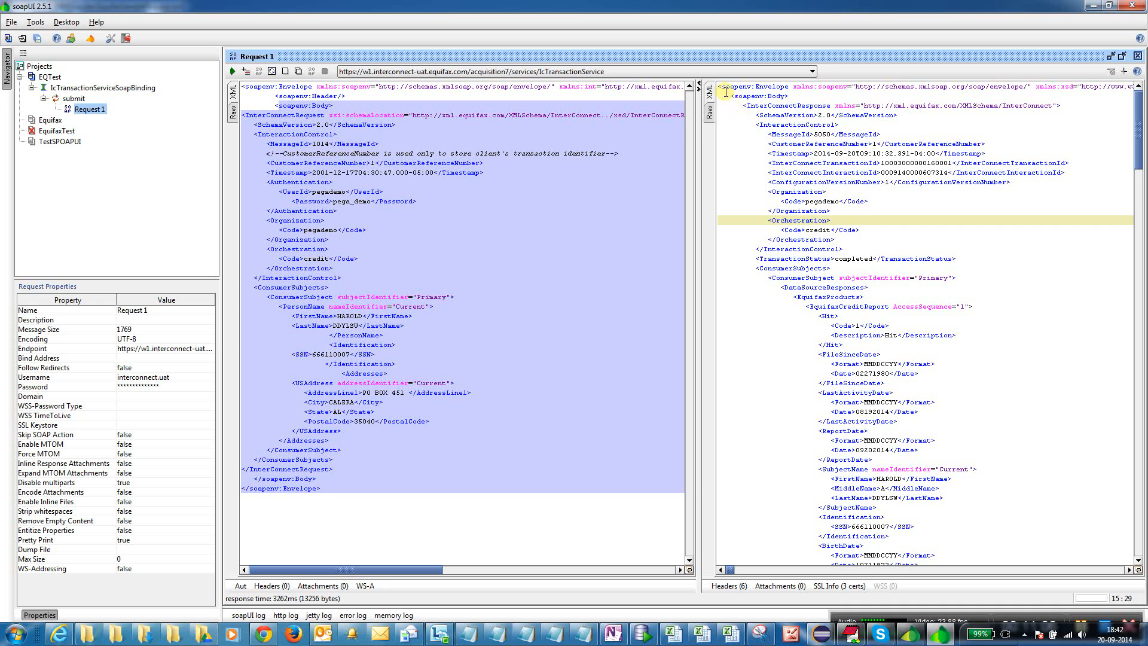
pyautogui.moveTo(730, 96); pyautogui.dragTo(802, 163)
pyautogui.click(801, 182)
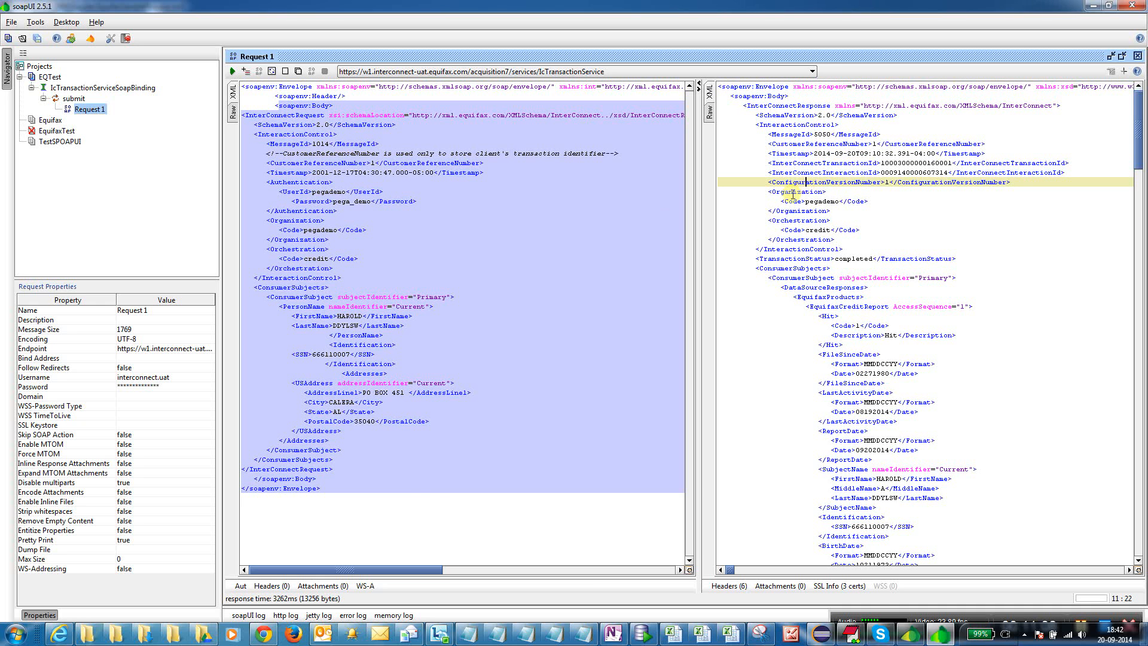
pyautogui.click(392, 211)
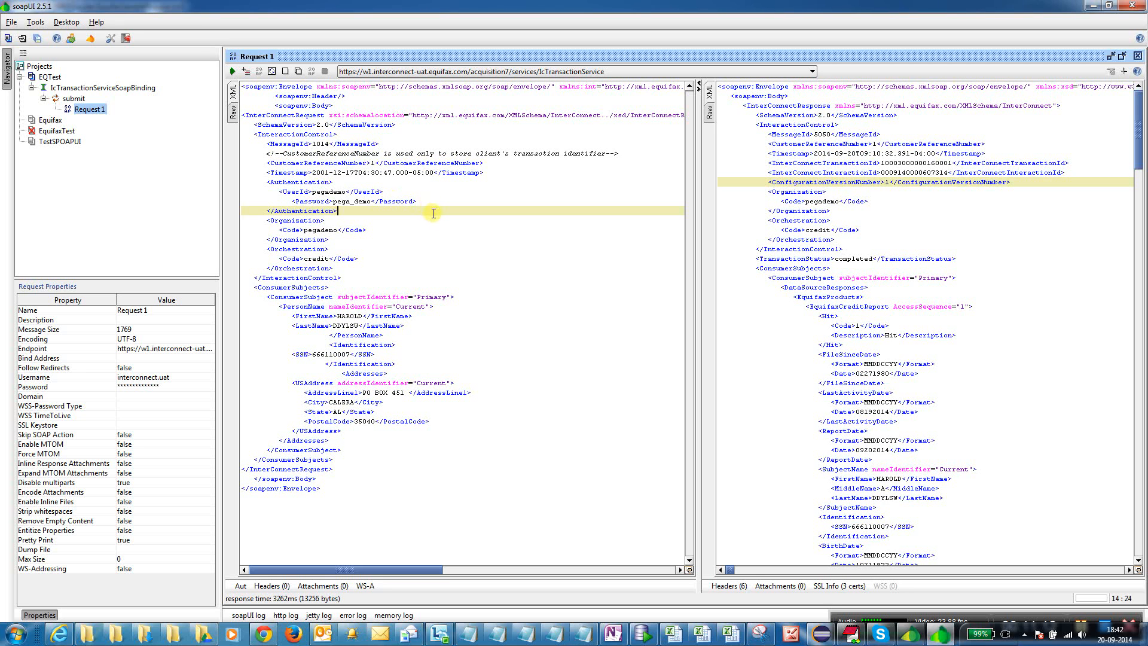
# Review the option for creating a new soapUI project and the endpoint choices for Request 1 without changing anything
pyautogui.click(11, 22)
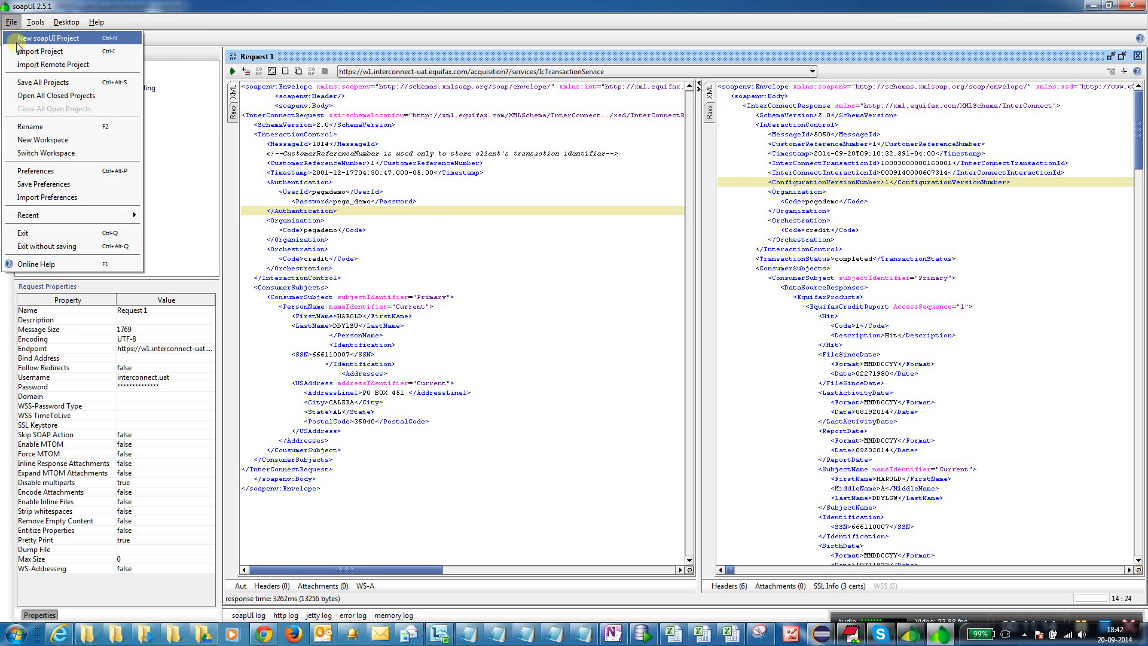
pyautogui.click(514, 214)
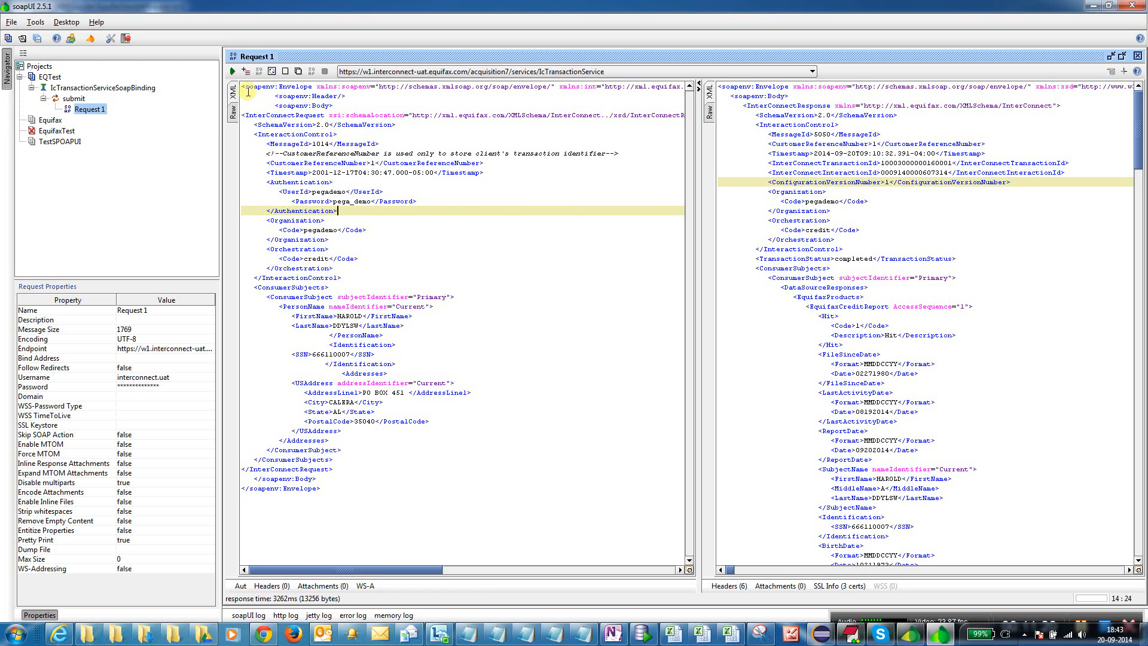
pyautogui.click(308, 124)
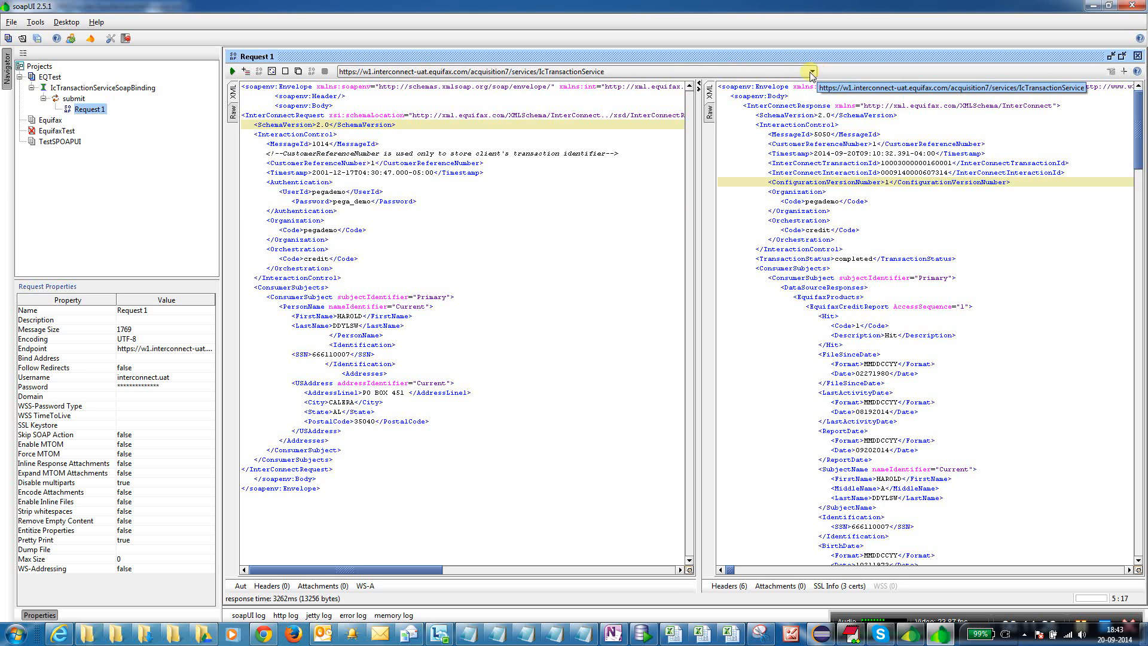
pyautogui.click(423, 72)
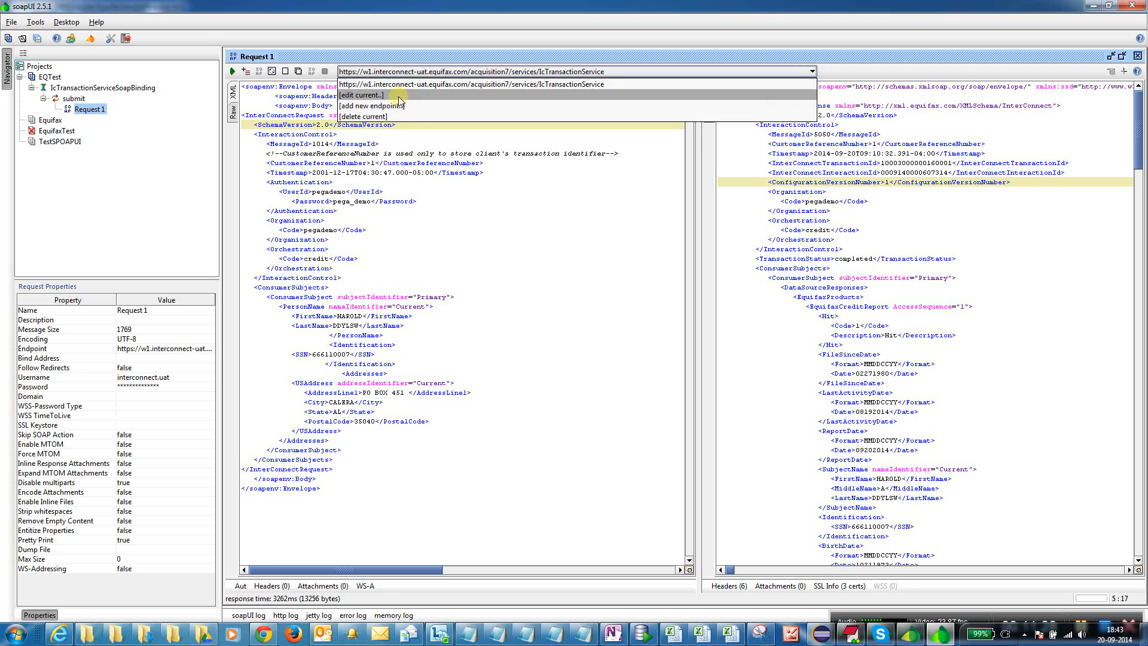
pyautogui.click(432, 193)
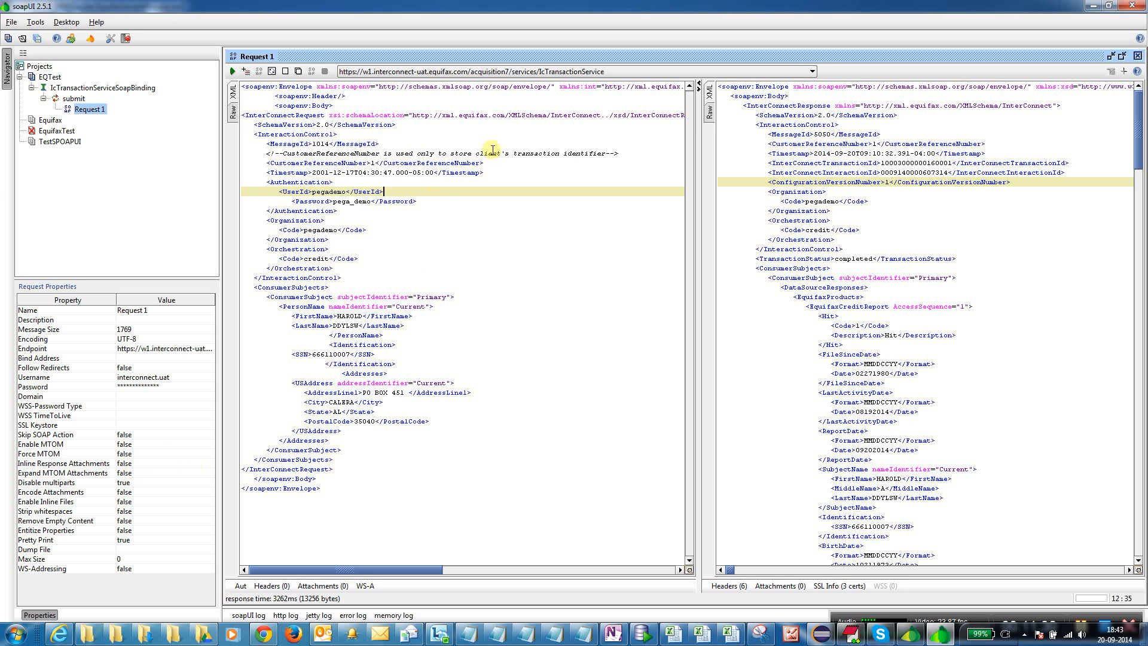
# Point out Request 1's Username and Password properties, then highlight the request XML down to the closing Body tag
pyautogui.click(161, 379)
pyautogui.click(158, 387)
pyautogui.click(508, 345)
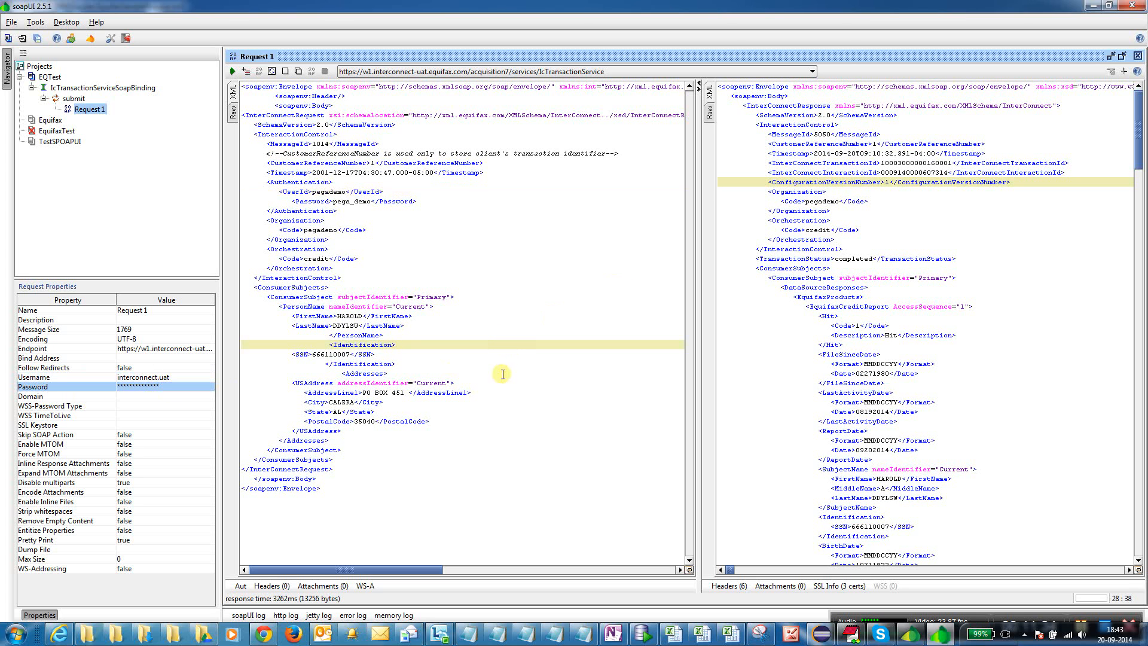
pyautogui.moveTo(466, 479); pyautogui.dragTo(271, 86)
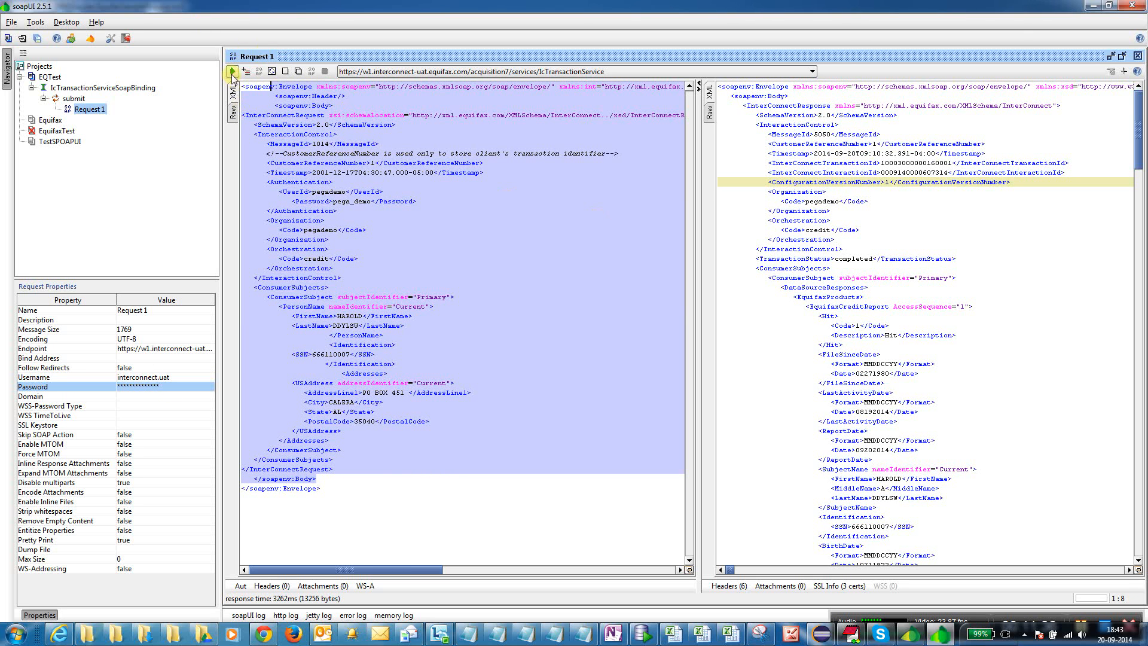
pyautogui.click(413, 201)
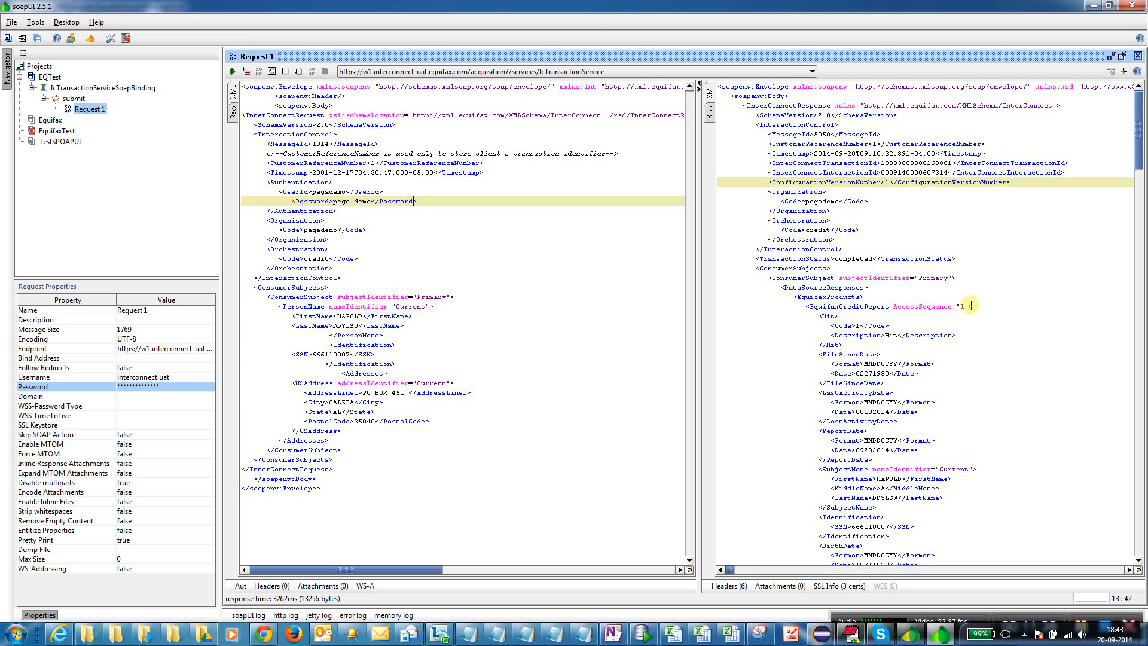
pyautogui.click(525, 209)
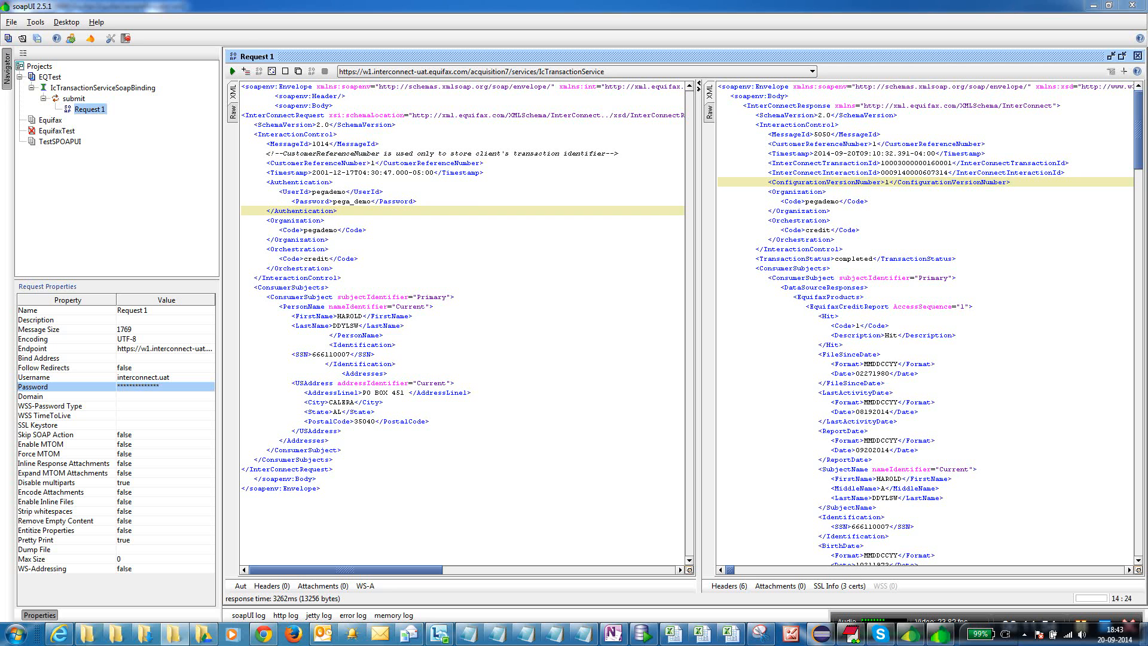
# Switch to the InterConnect_5.3_Interface folder in Windows Explorer, maximise it and go through its WSDL and XSD files one by one
pyautogui.moveTo(1147, 96); pyautogui.dragTo(692, 108)
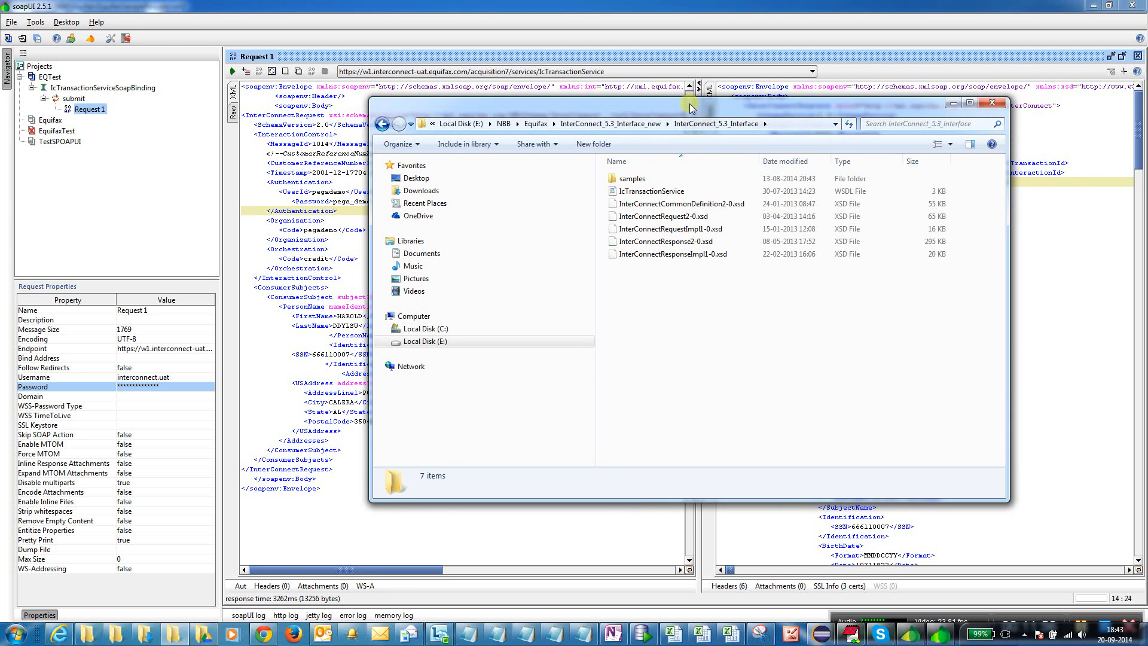
pyautogui.doubleClick(690, 106)
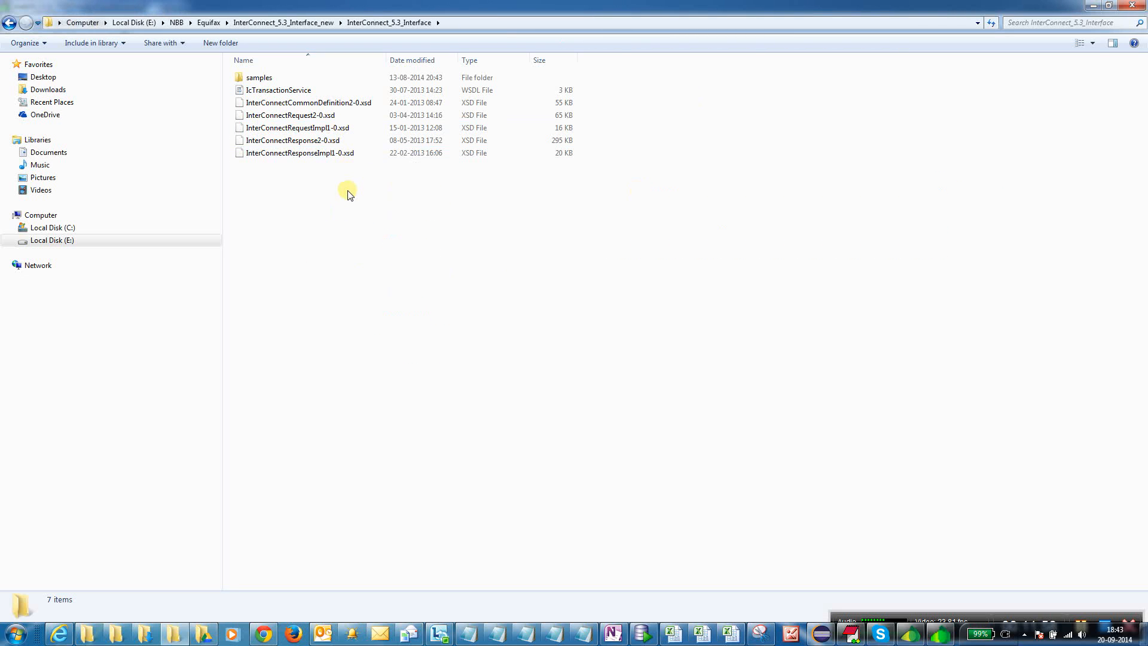
pyautogui.click(281, 90)
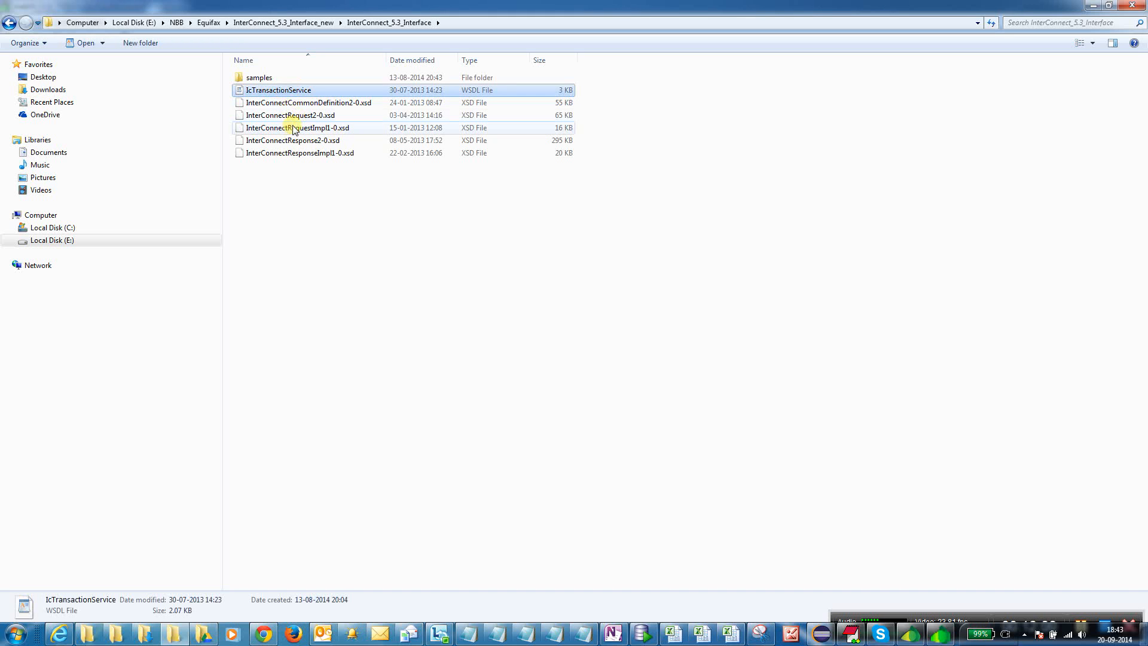
pyautogui.click(326, 105)
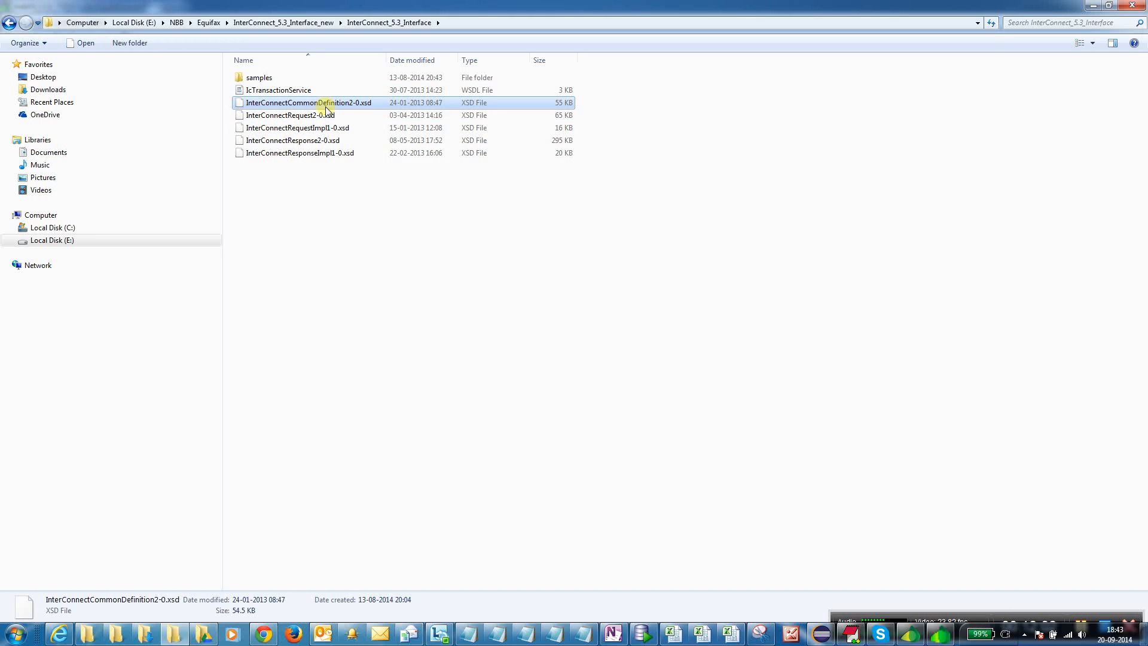
pyautogui.click(328, 116)
pyautogui.click(331, 128)
pyautogui.click(335, 141)
pyautogui.click(339, 153)
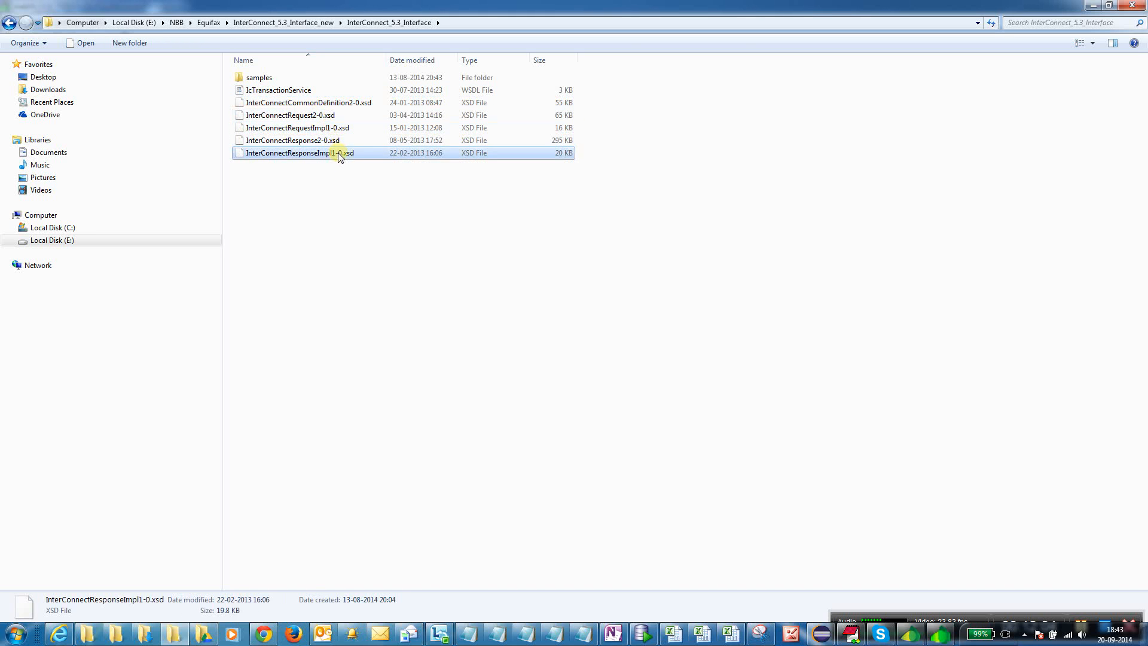
pyautogui.click(356, 238)
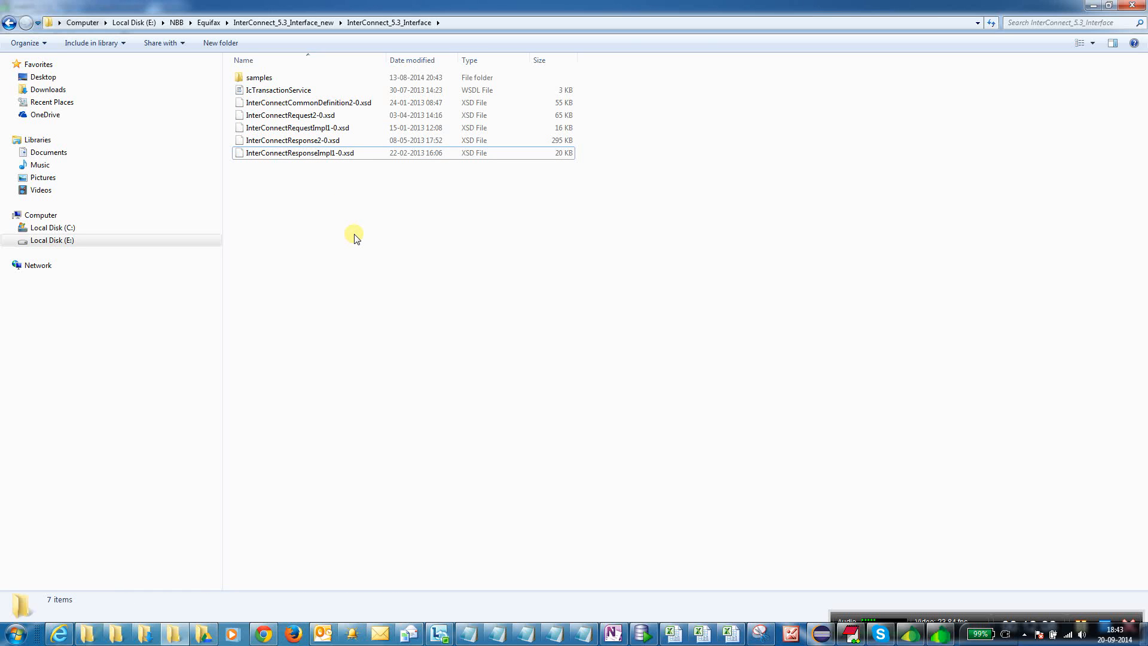
# Open the IcTransactionService WSDL in EditPlus, highlight its submitRequest message and InterConnectRequest element, and return to the folder
pyautogui.rightClick(286, 91)
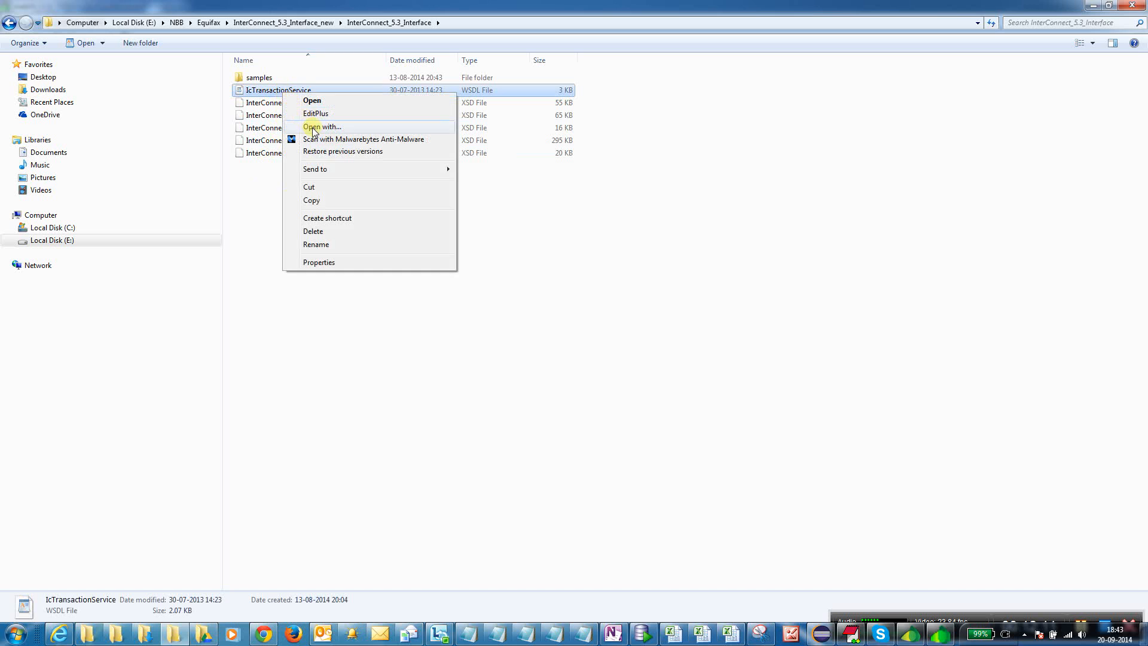
pyautogui.click(316, 114)
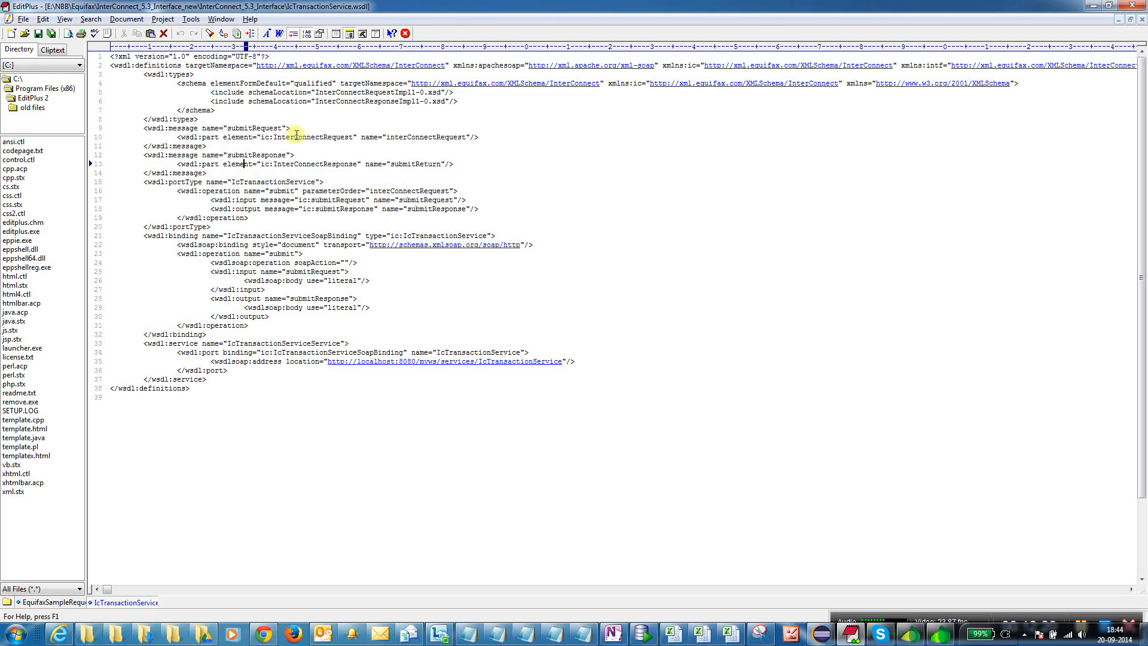
pyautogui.doubleClick(248, 130)
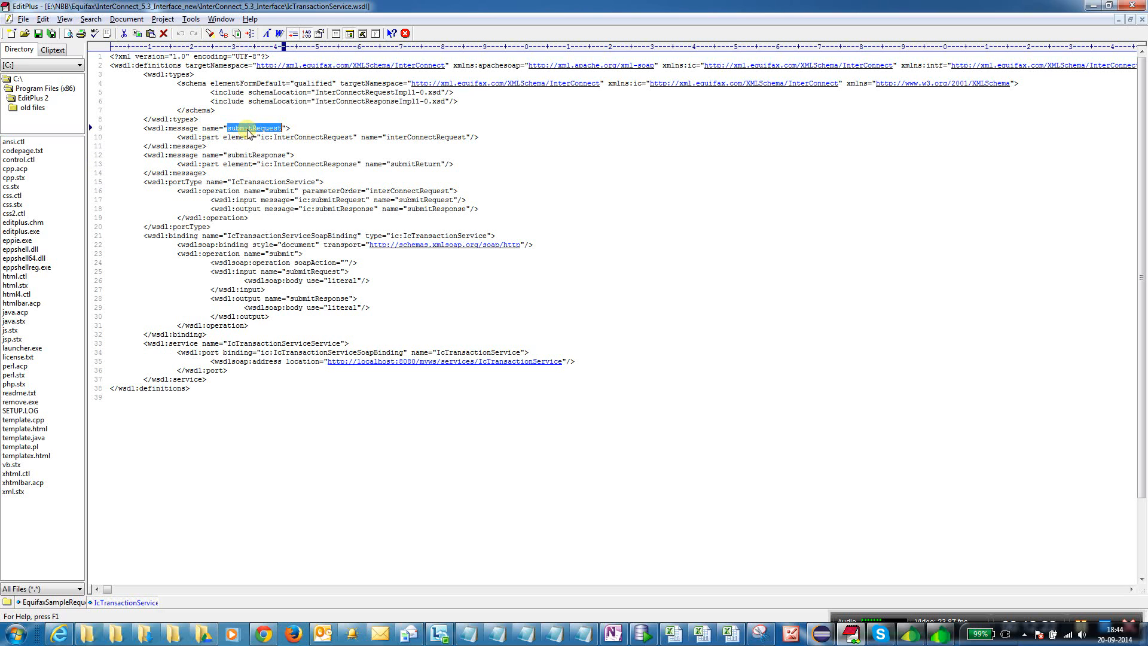
pyautogui.click(301, 138)
pyautogui.doubleClick(302, 138)
pyautogui.moveTo(172, 127); pyautogui.dragTo(245, 139)
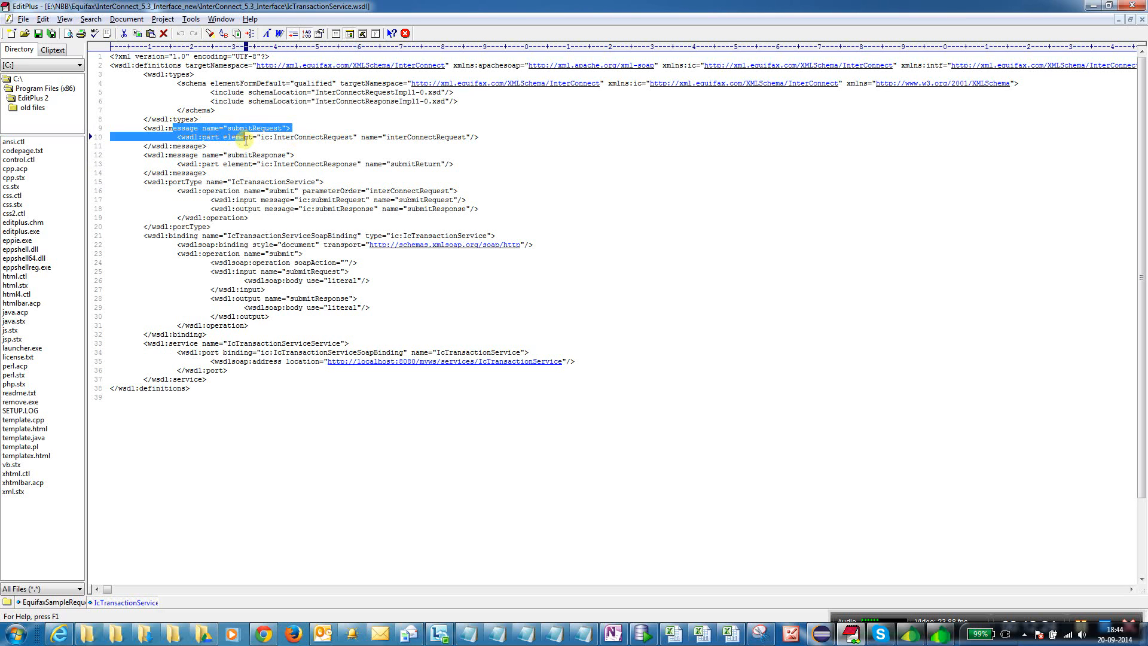
pyautogui.click(325, 149)
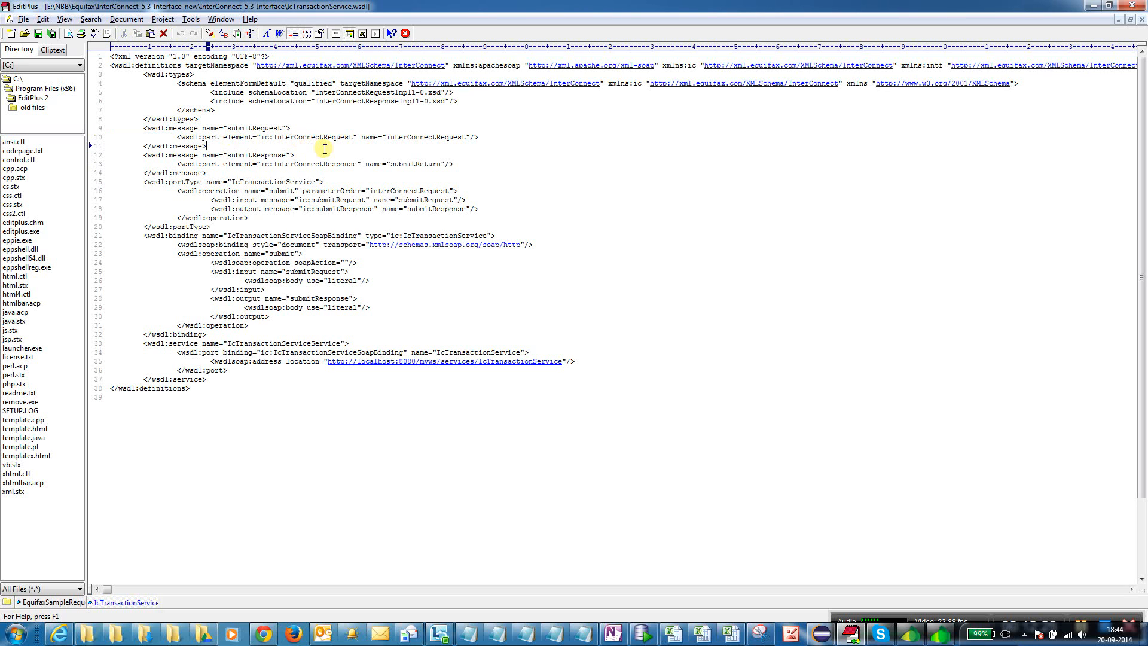
pyautogui.doubleClick(292, 139)
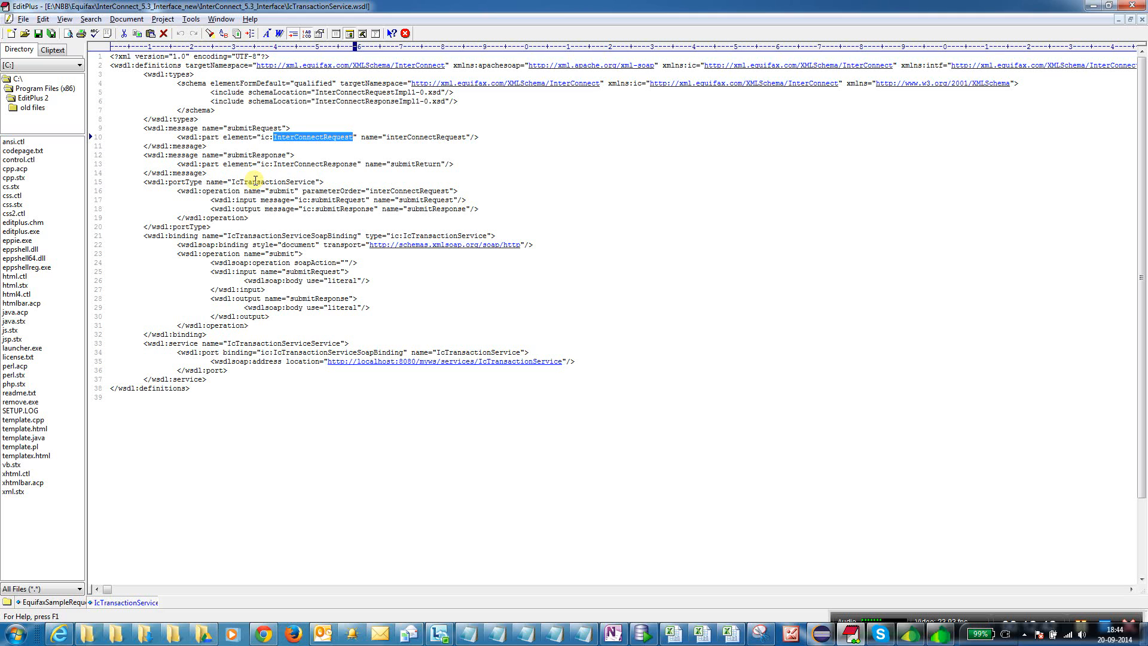
pyautogui.hotkey('alt', 'Tab')
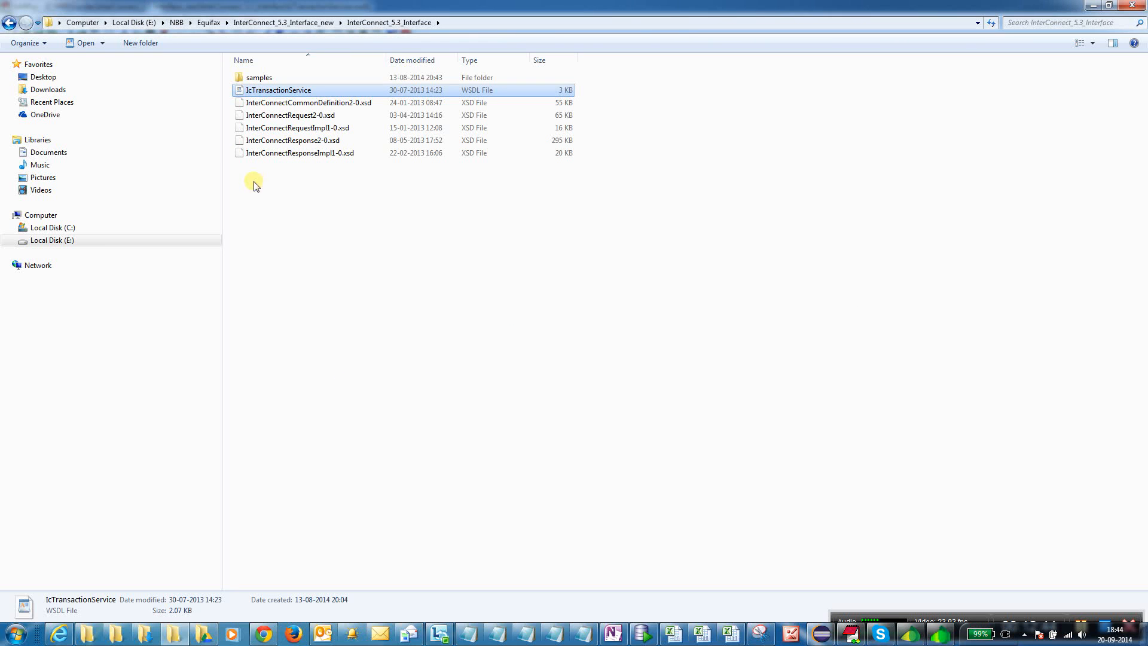
# Point out the IcTransactionService WSDL and the five XSD files as a group in the InterConnect_5.3_Interface folder
pyautogui.moveTo(380, 196); pyautogui.dragTo(236, 105)
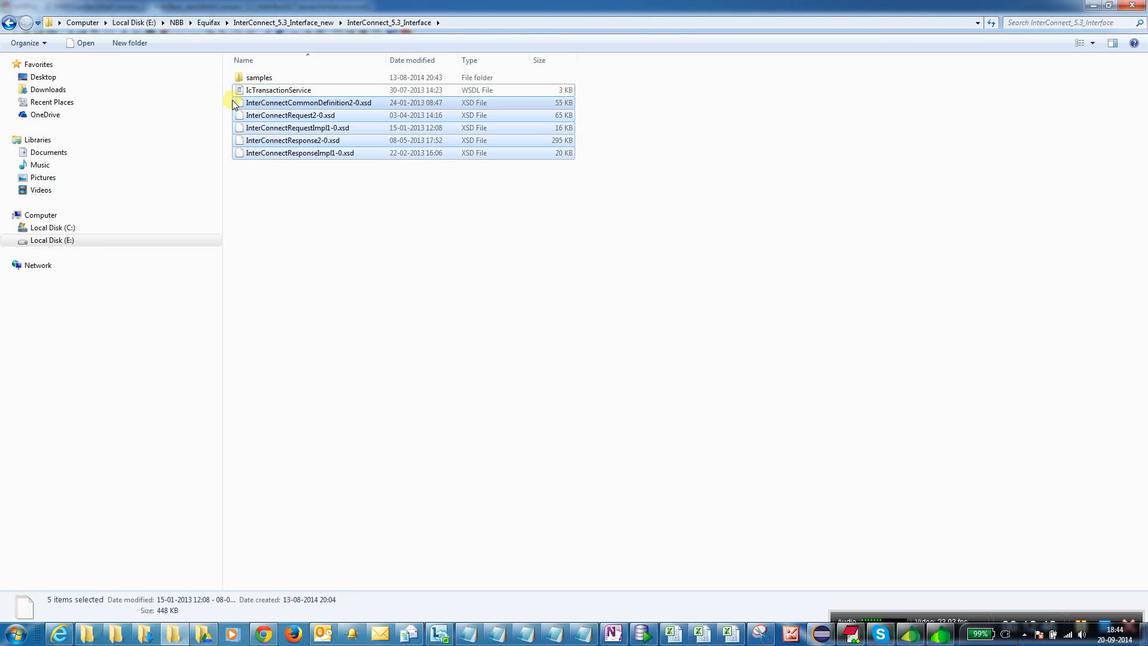
pyautogui.click(318, 179)
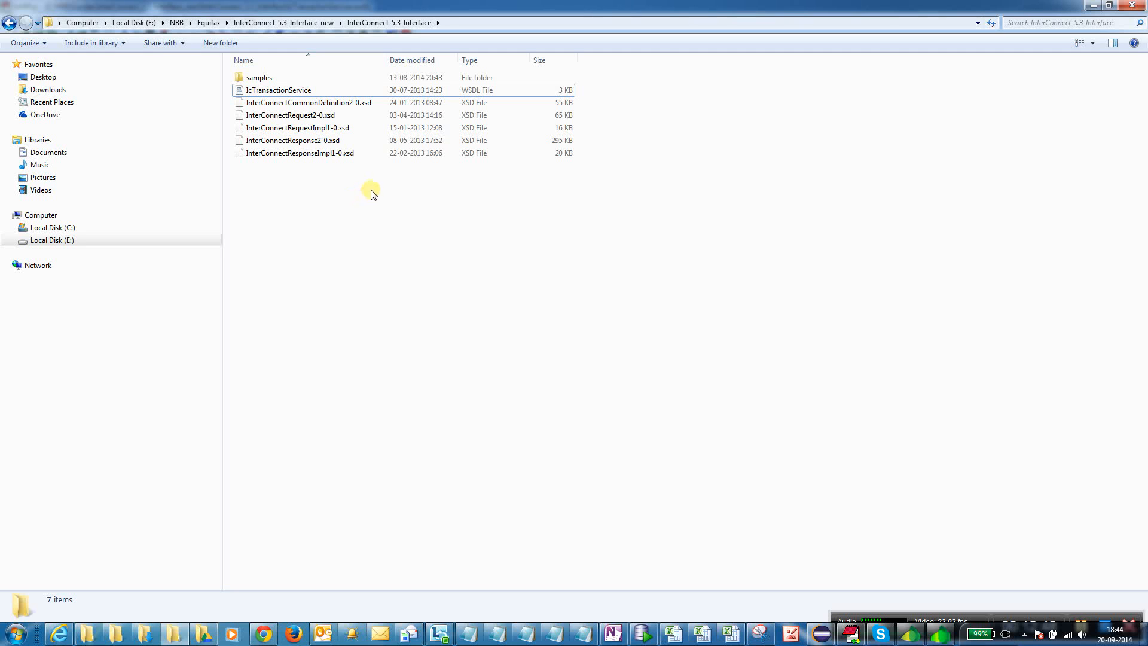
pyautogui.click(273, 91)
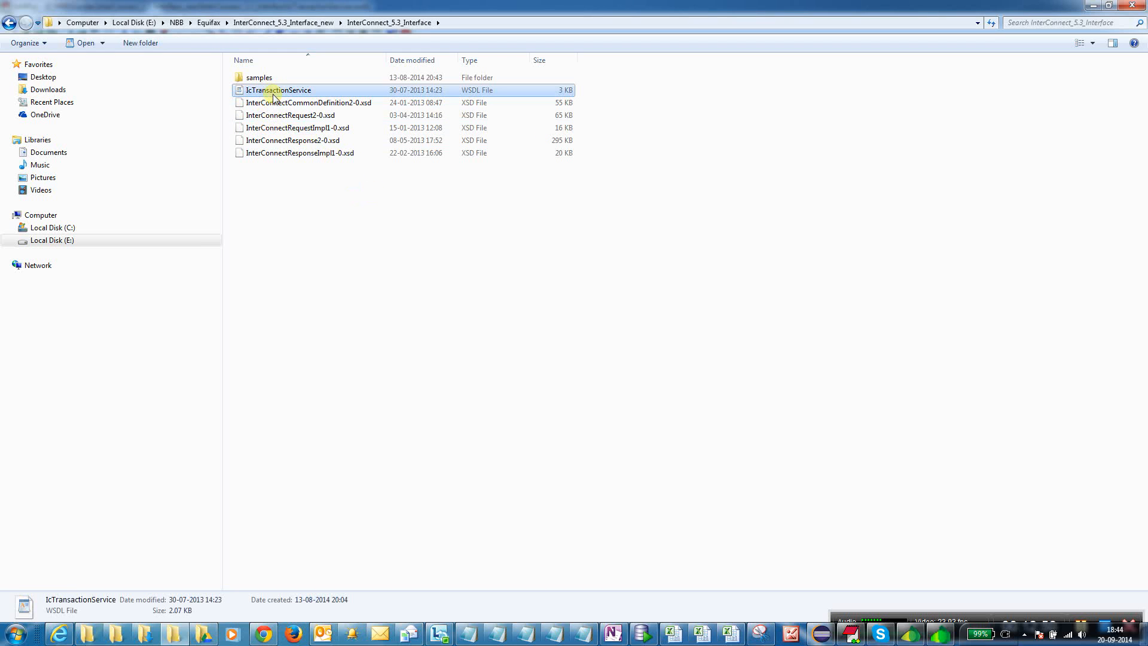
pyautogui.click(363, 173)
pyautogui.moveTo(386, 195); pyautogui.dragTo(249, 101)
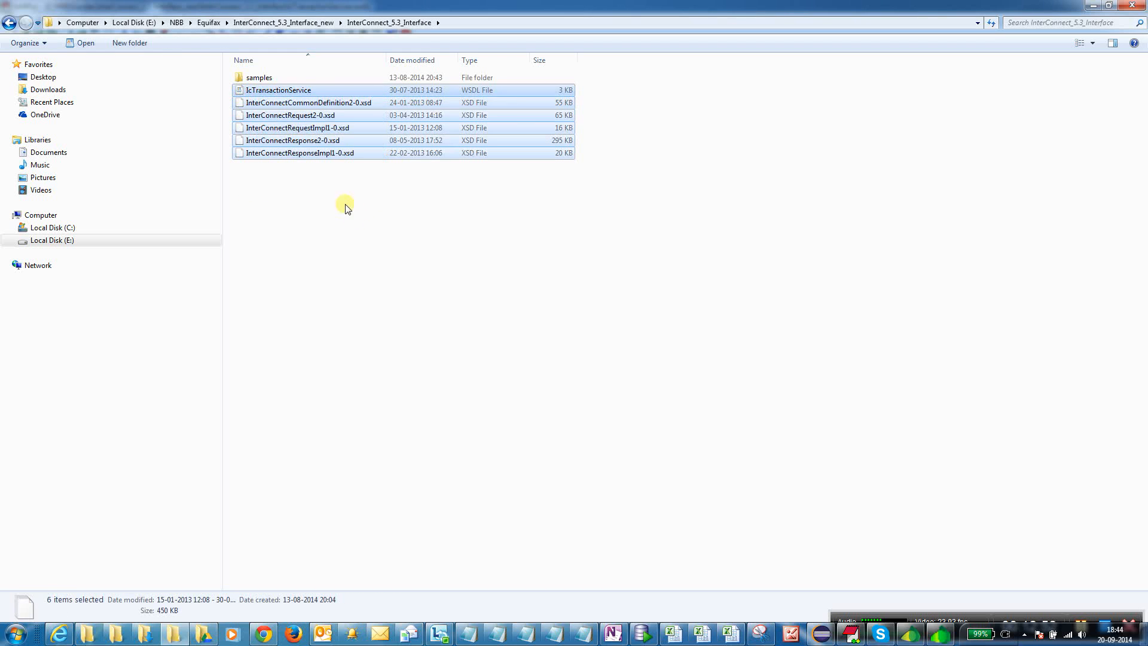
pyautogui.click(355, 218)
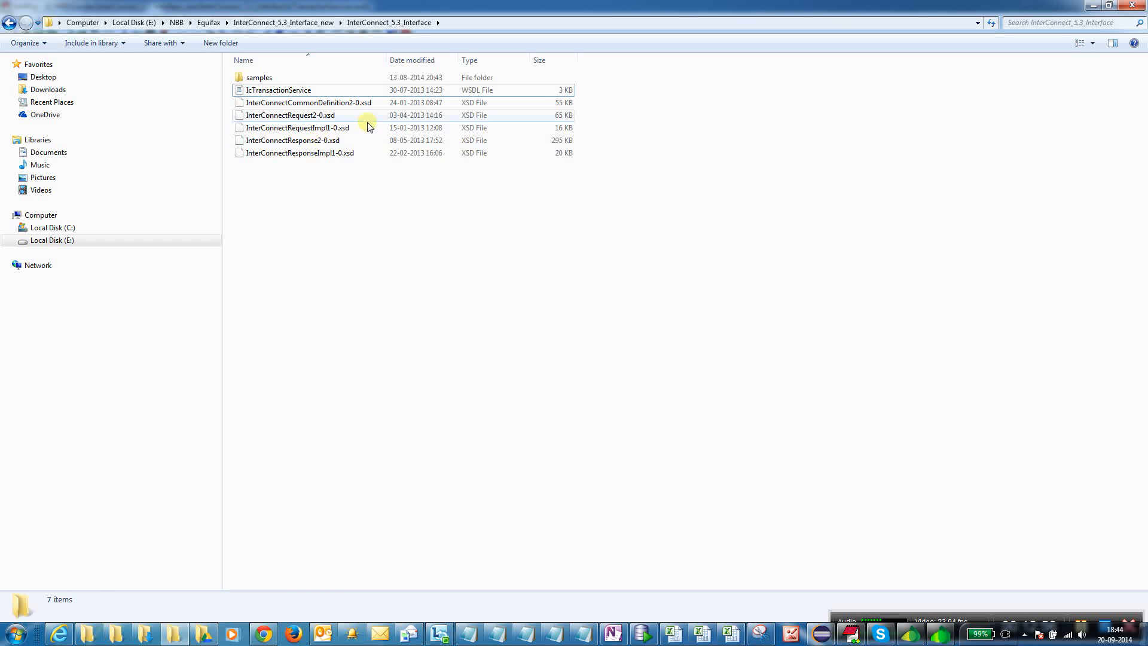
# Copy the element name InterConnectRequest from the submitRequest message in the WSDL and search the interface folder for it
pyautogui.hotkey('alt', 'Tab')
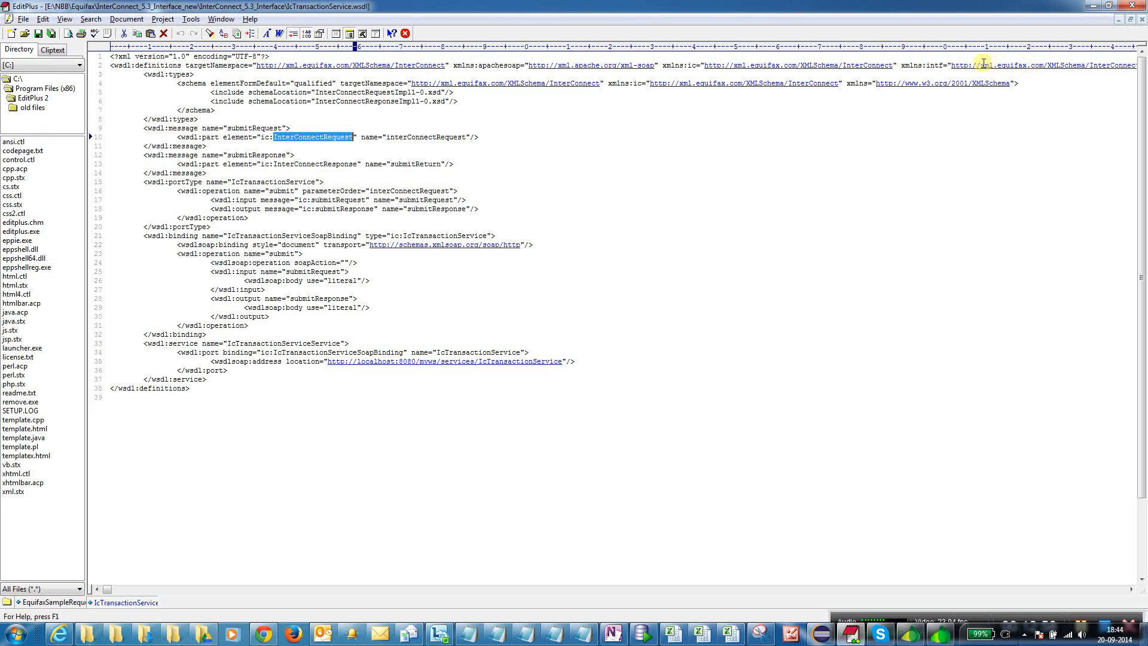
pyautogui.click(321, 109)
pyautogui.doubleClick(321, 138)
pyautogui.hotkey('ctrl', 'c')
pyautogui.hotkey('alt', 'Tab')
pyautogui.click(1044, 21)
pyautogui.hotkey('ctrl', 'v')
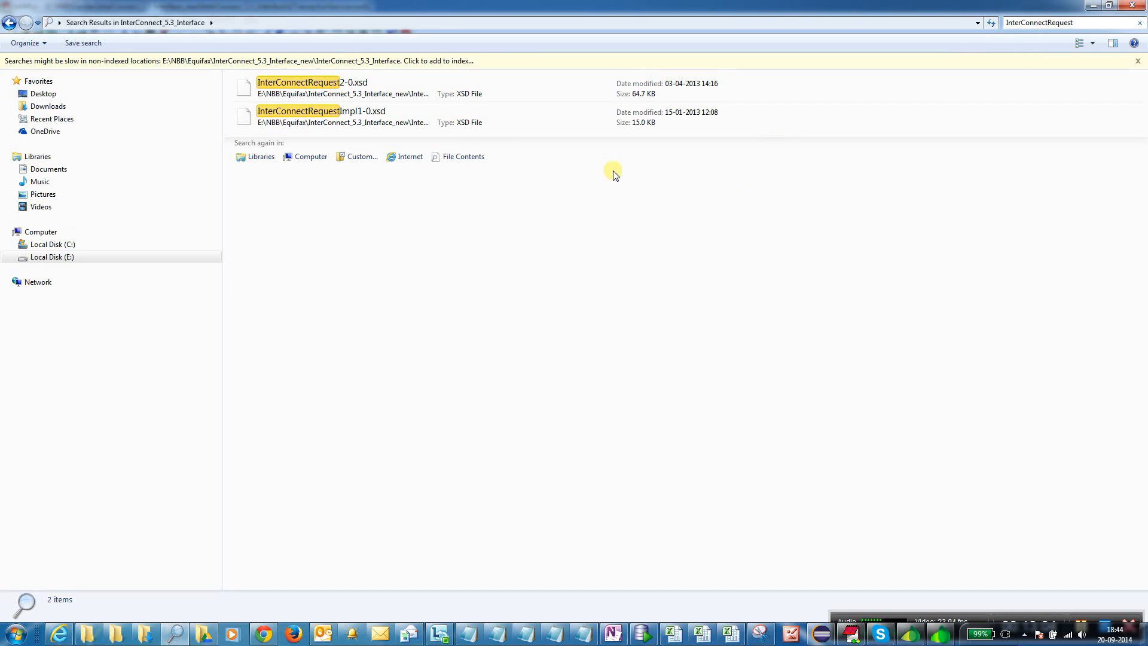
# Open InterConnectRequest2-0.xsd in EditPlus and search it for InterConnectRequest
pyautogui.click(316, 91)
pyautogui.rightClick(316, 90)
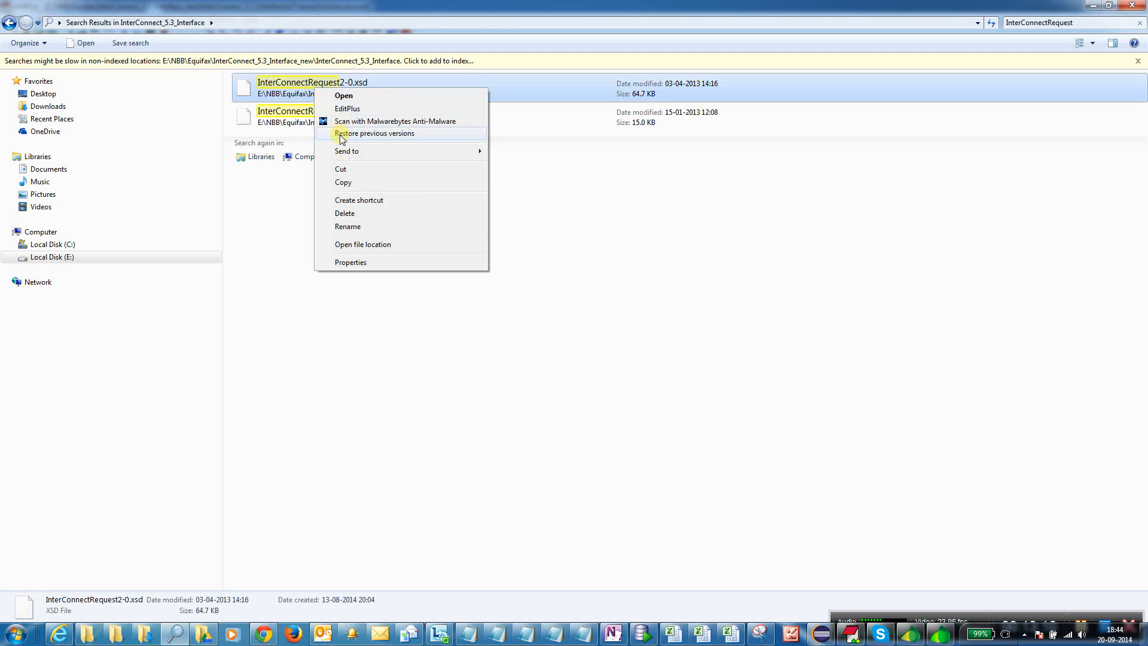
pyautogui.click(347, 110)
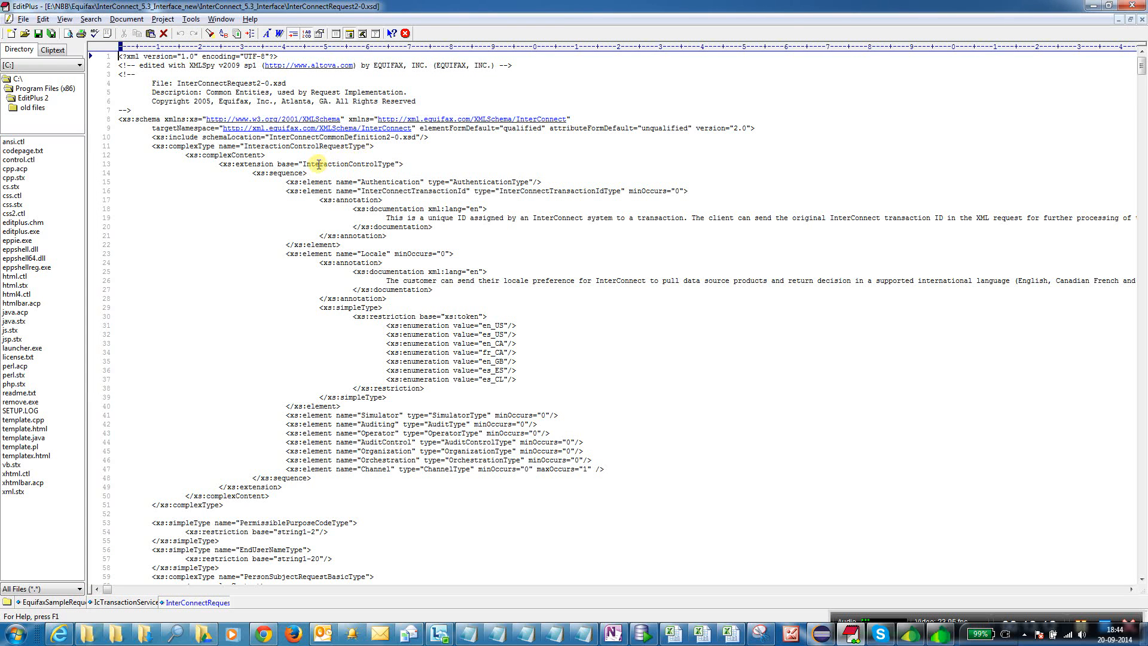
pyautogui.hotkey('ctrl', 'f')
pyautogui.hotkey('ctrl', 'v')
pyautogui.press('Return')
pyautogui.press('Return')
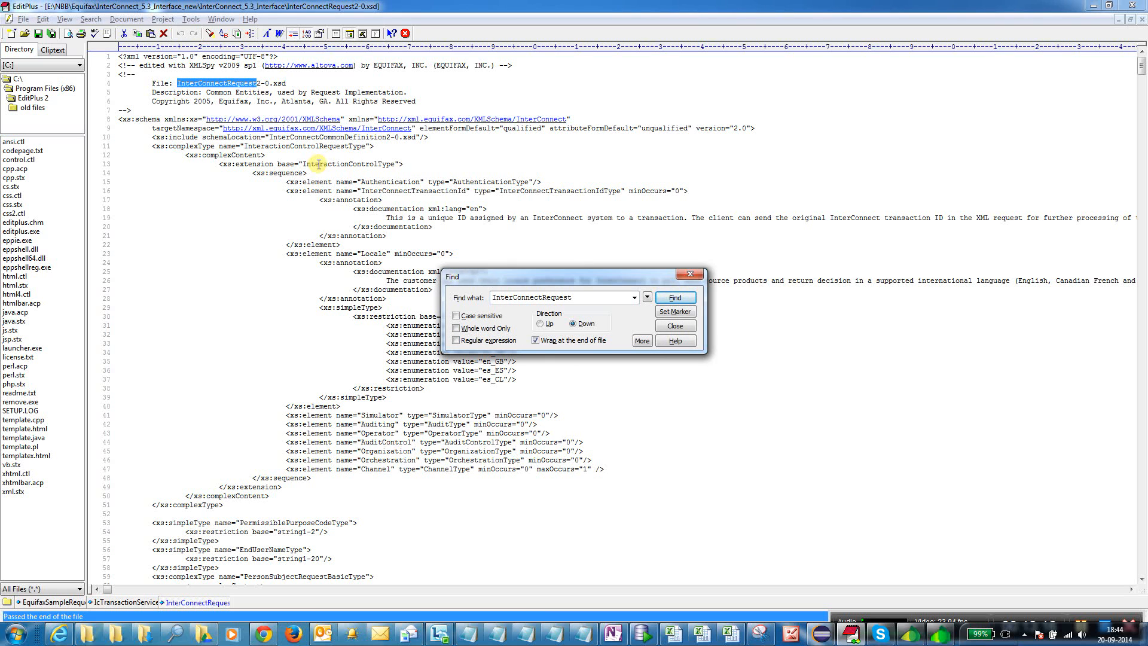
pyautogui.press('Escape')
# Return to the folder search results, open InterConnectRequestImpl1-0.xsd in EditPlus and find the InterConnectRequest occurrences on its element line
pyautogui.hotkey('alt', 'Tab')
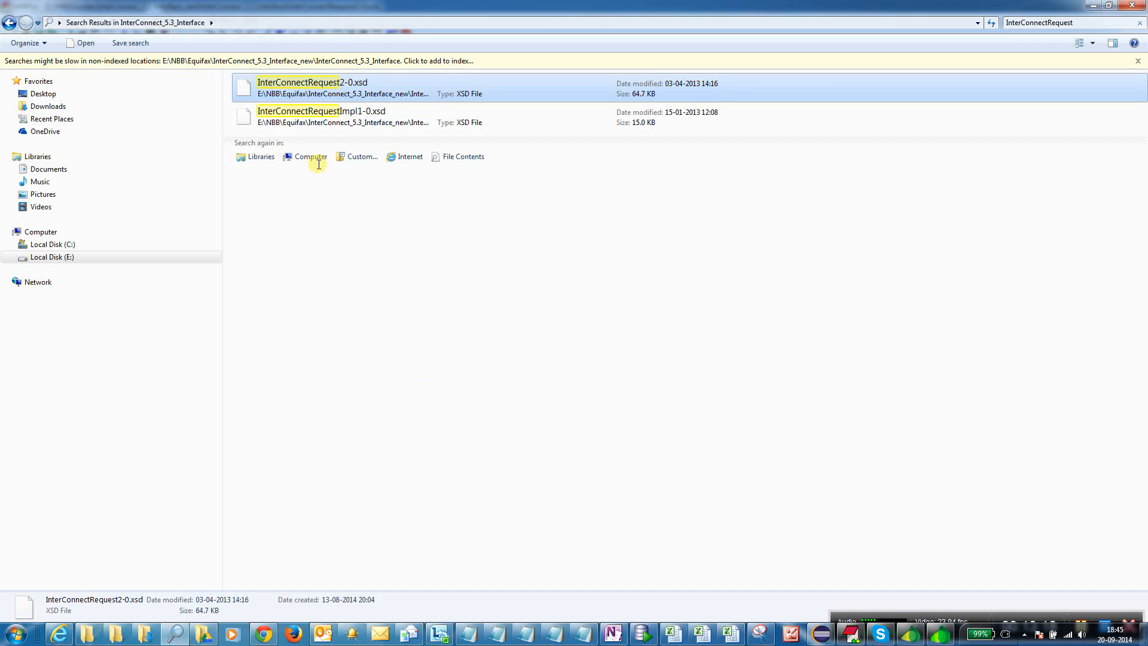
pyautogui.rightClick(336, 113)
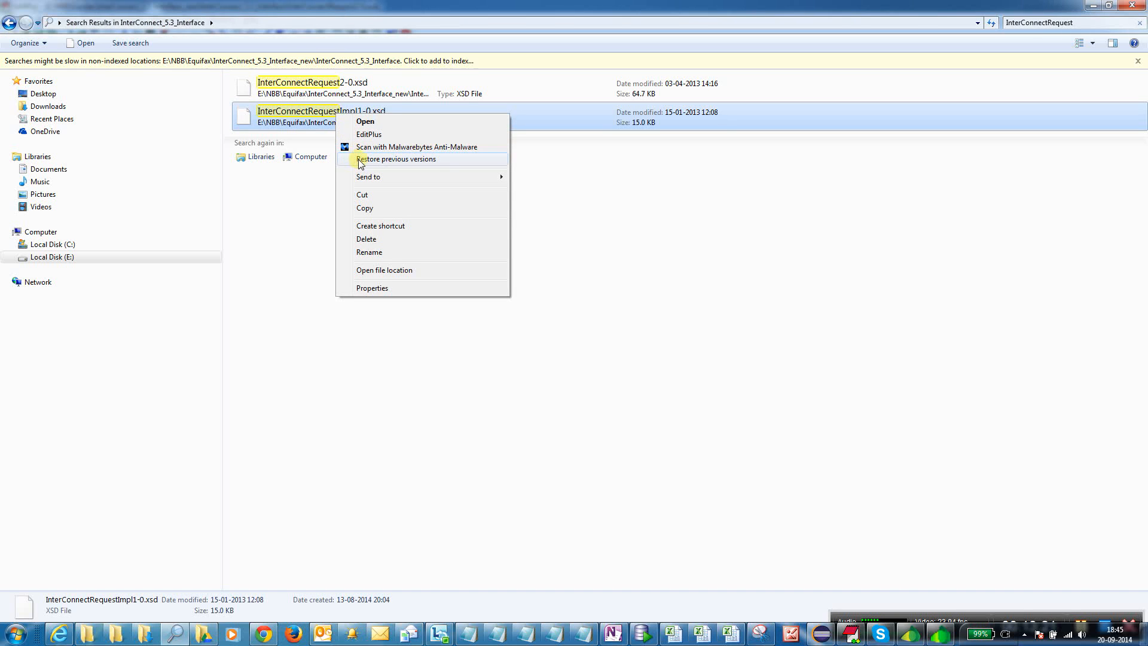
pyautogui.click(364, 135)
pyautogui.hotkey('ctrl', 'f')
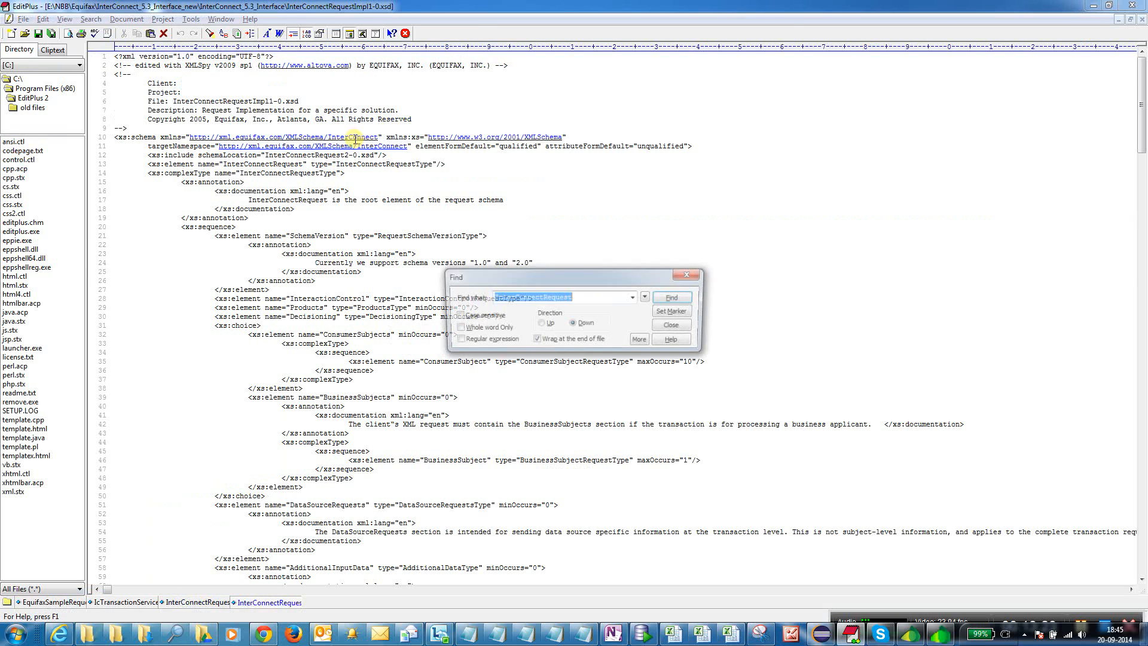
pyautogui.press('Return')
pyautogui.press('Return')
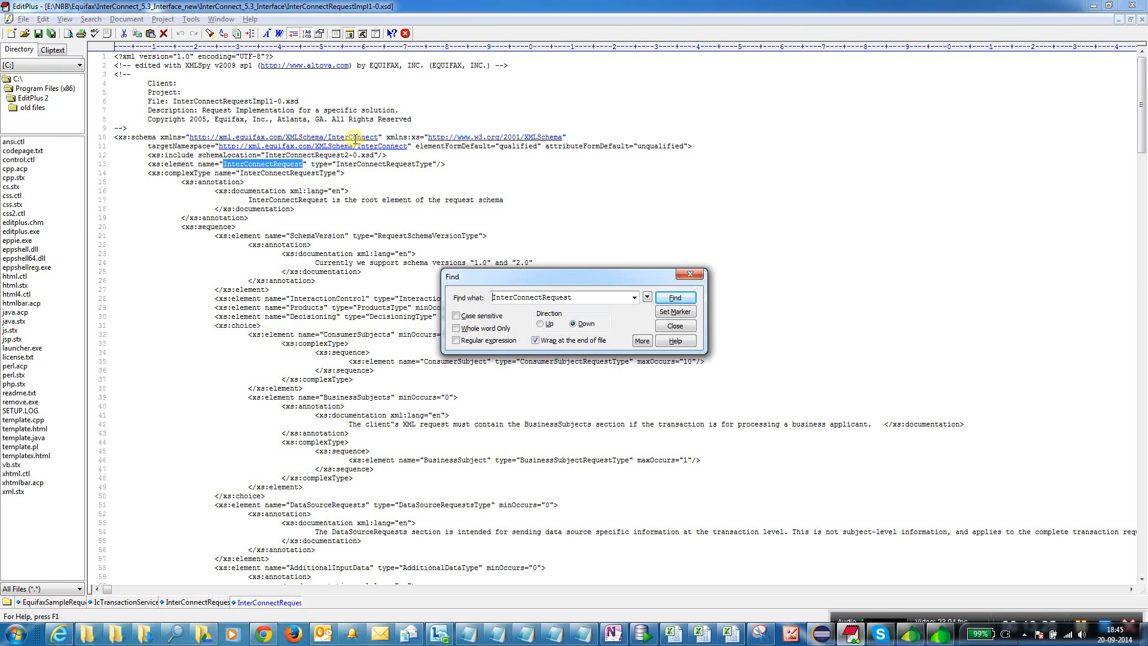
pyautogui.press('Return')
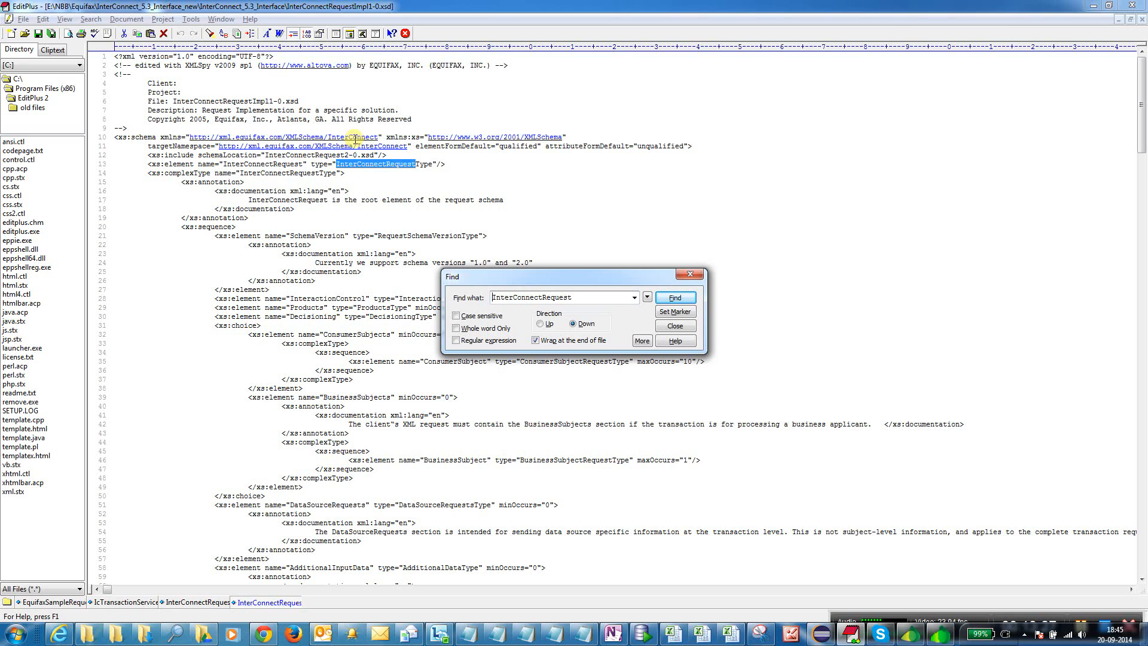
pyautogui.press('Escape')
# Highlight the InterConnectRequest element name and its InterConnectRequestType type in the element declaration on line 13
pyautogui.click(268, 164)
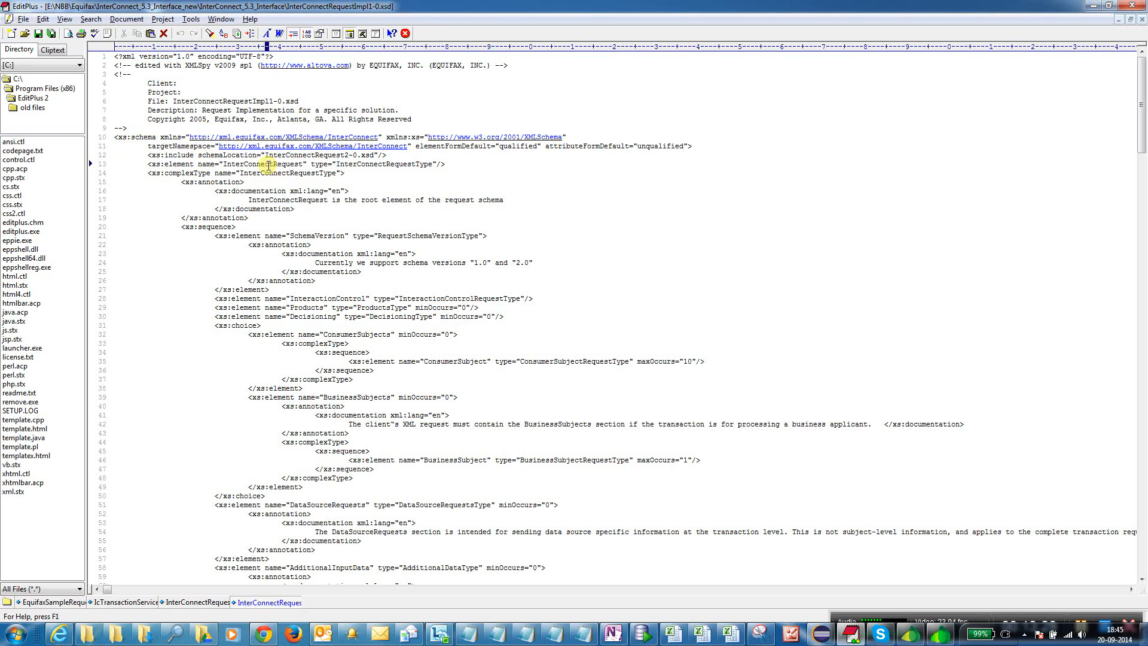
pyautogui.doubleClick(268, 164)
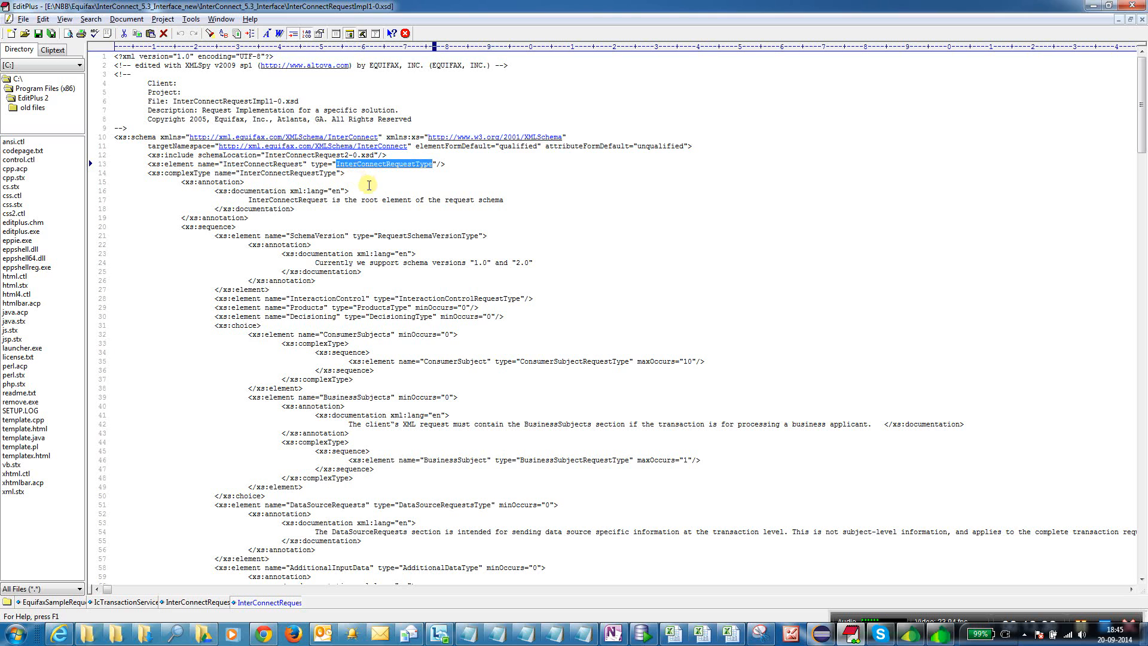
pyautogui.click(373, 190)
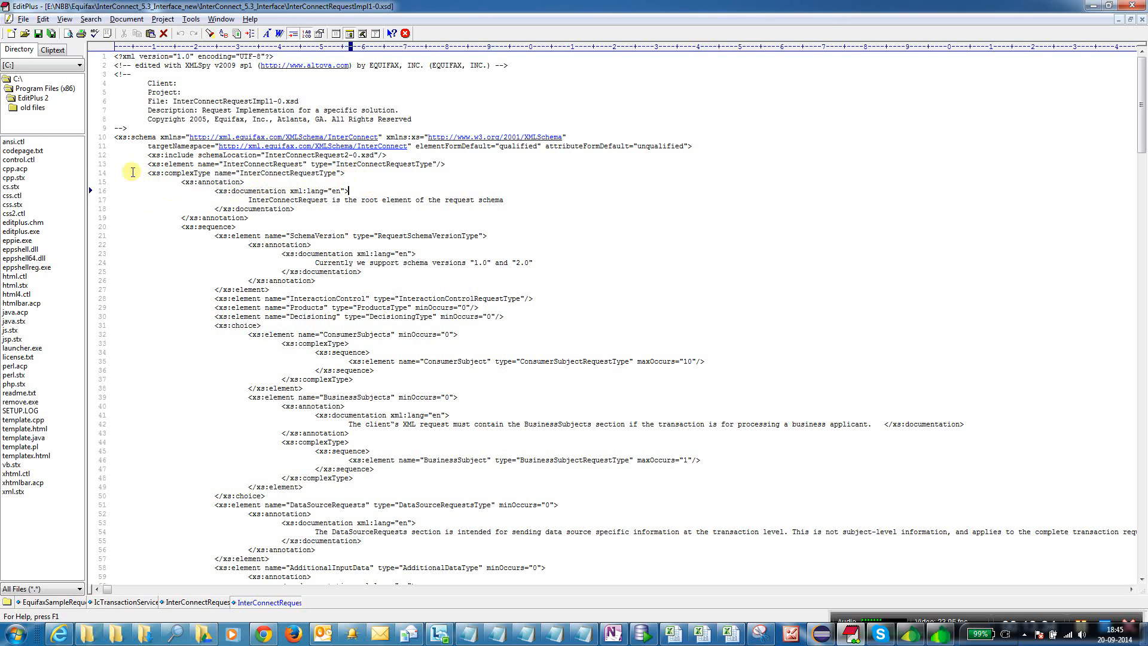
# Highlight the start of the InterConnectRequestType complexType definition and search the file for that type name
pyautogui.moveTo(132, 172); pyautogui.dragTo(350, 213)
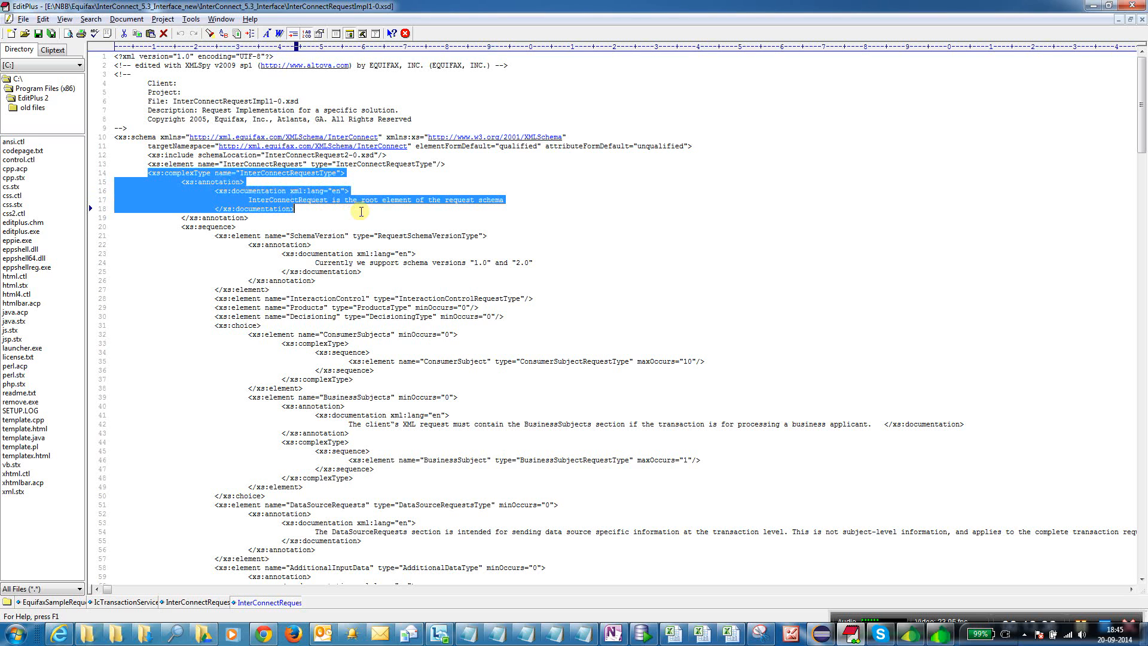
pyautogui.click(359, 223)
pyautogui.click(214, 175)
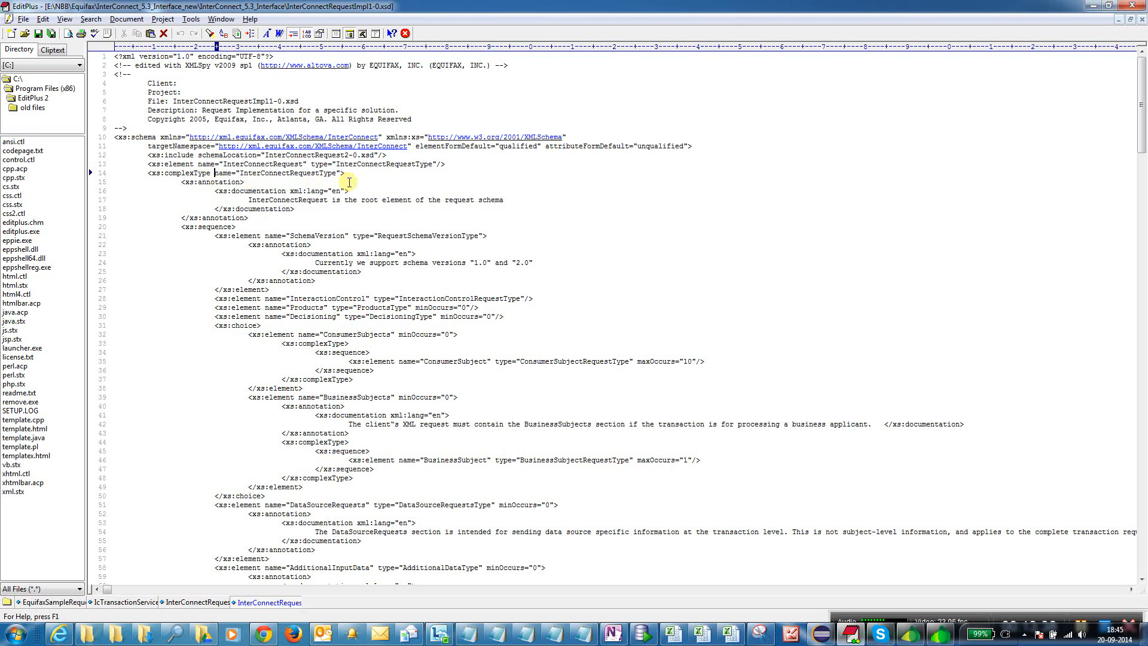
pyautogui.doubleClick(296, 172)
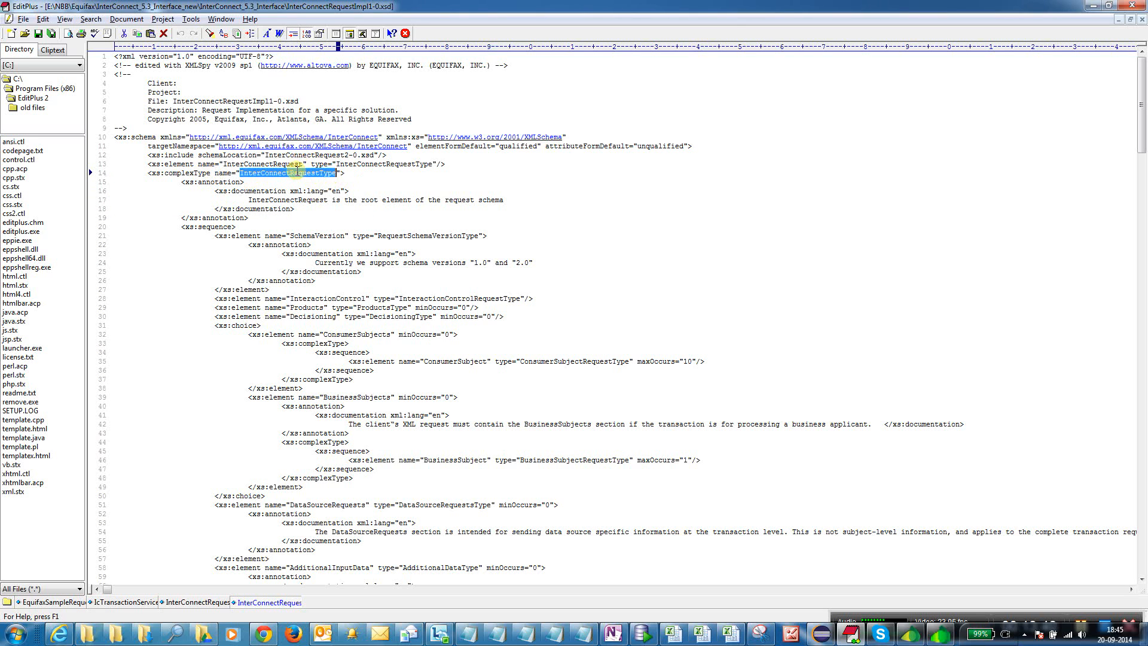
pyautogui.hotkey('ctrl', 'f')
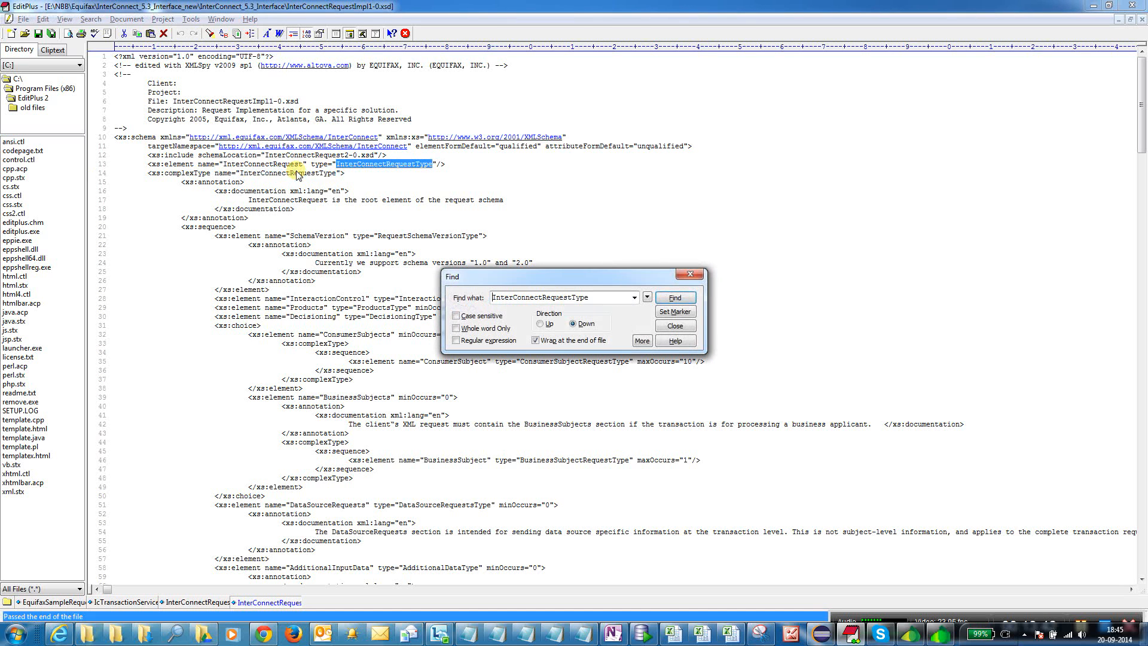
pyautogui.press('Escape')
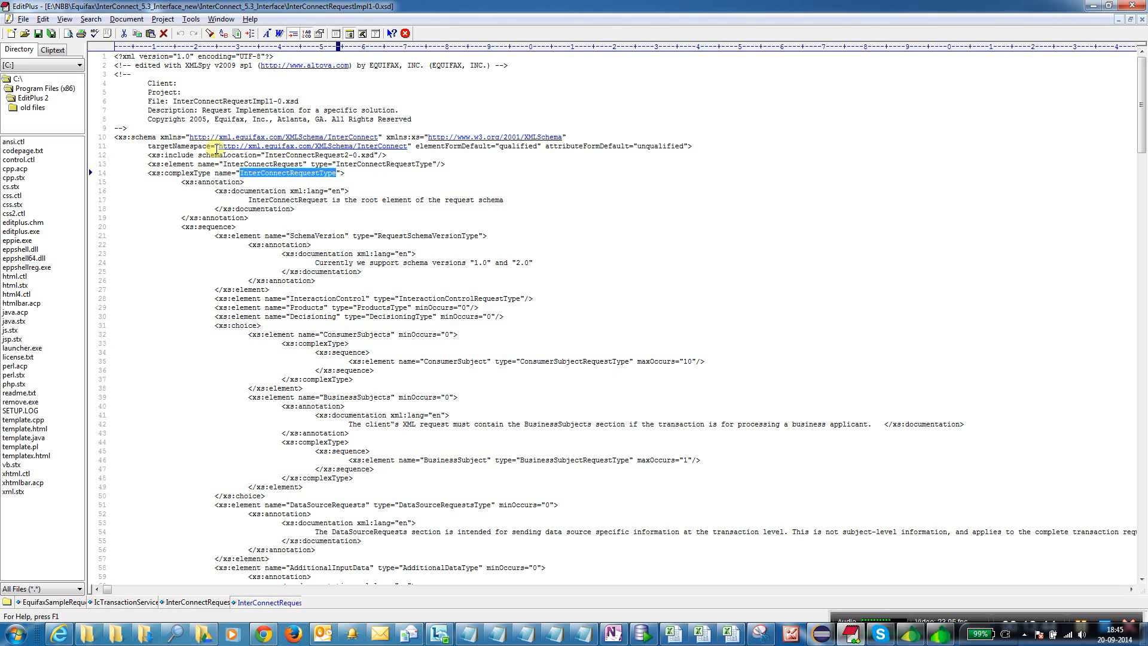
# Highlight the schema from the annotation on line 15 down to line 174 and look through the highlighted definitions
pyautogui.moveTo(174, 183); pyautogui.dragTo(352, 271)
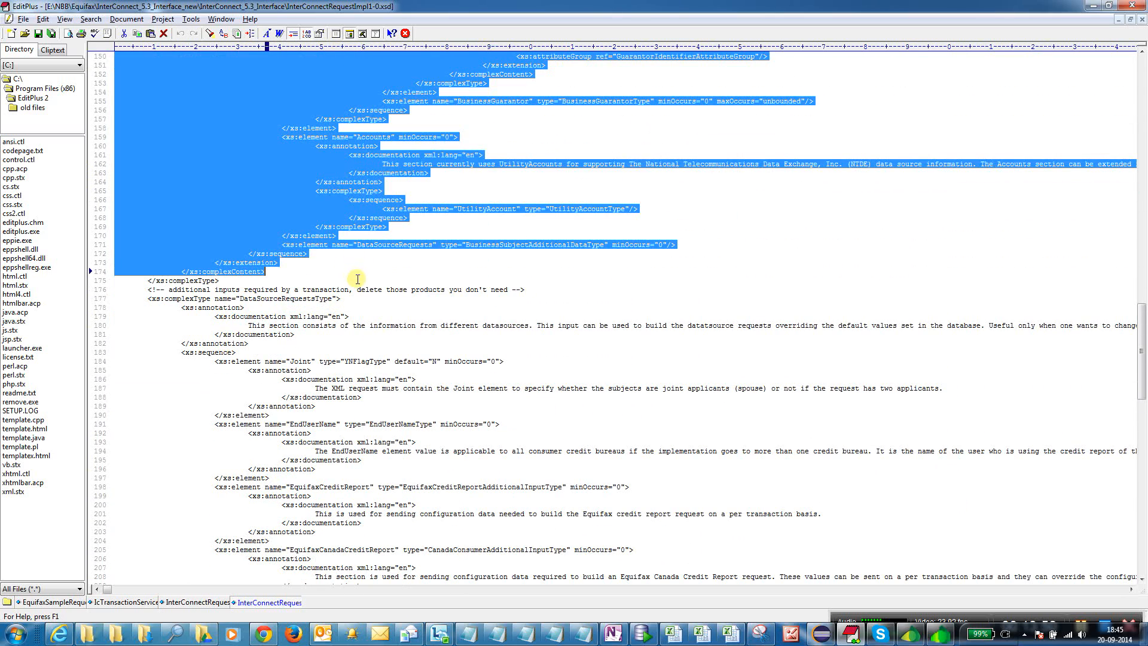
pyautogui.scroll(20, 358, 278)
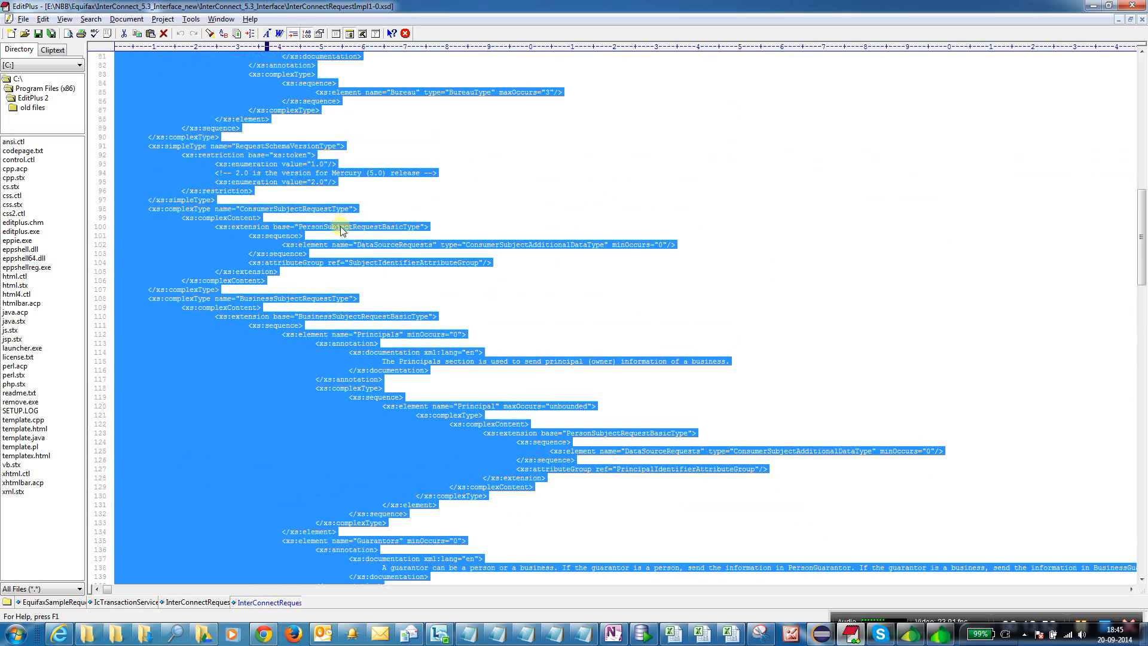
pyautogui.scroll(20, 340, 228)
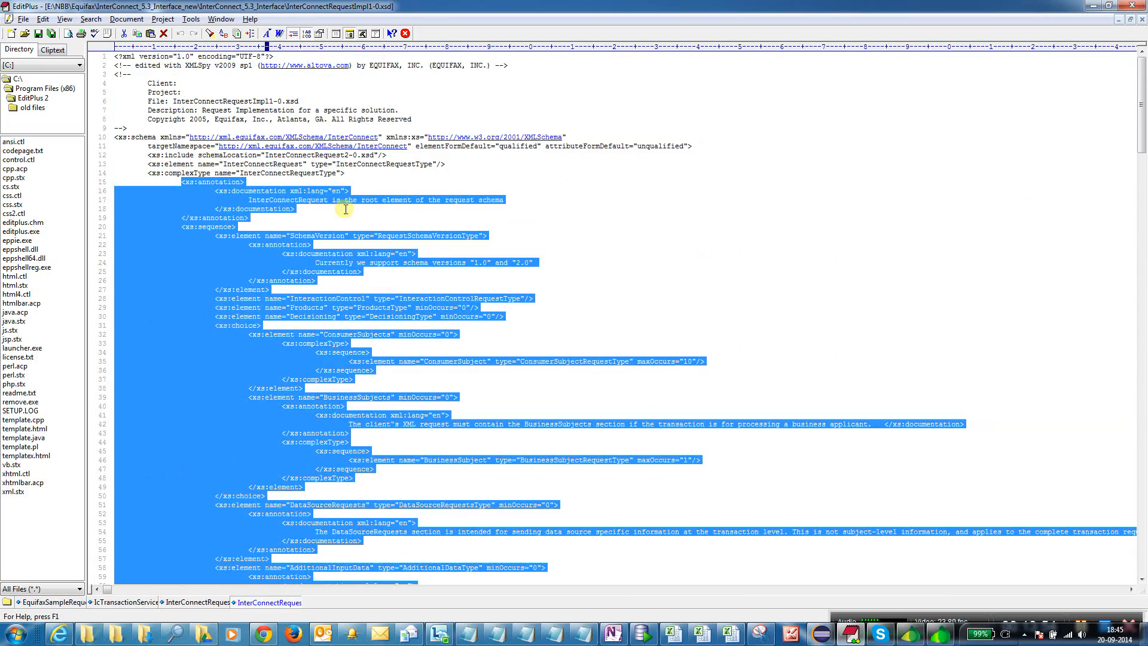
pyautogui.scroll(-20, 346, 209)
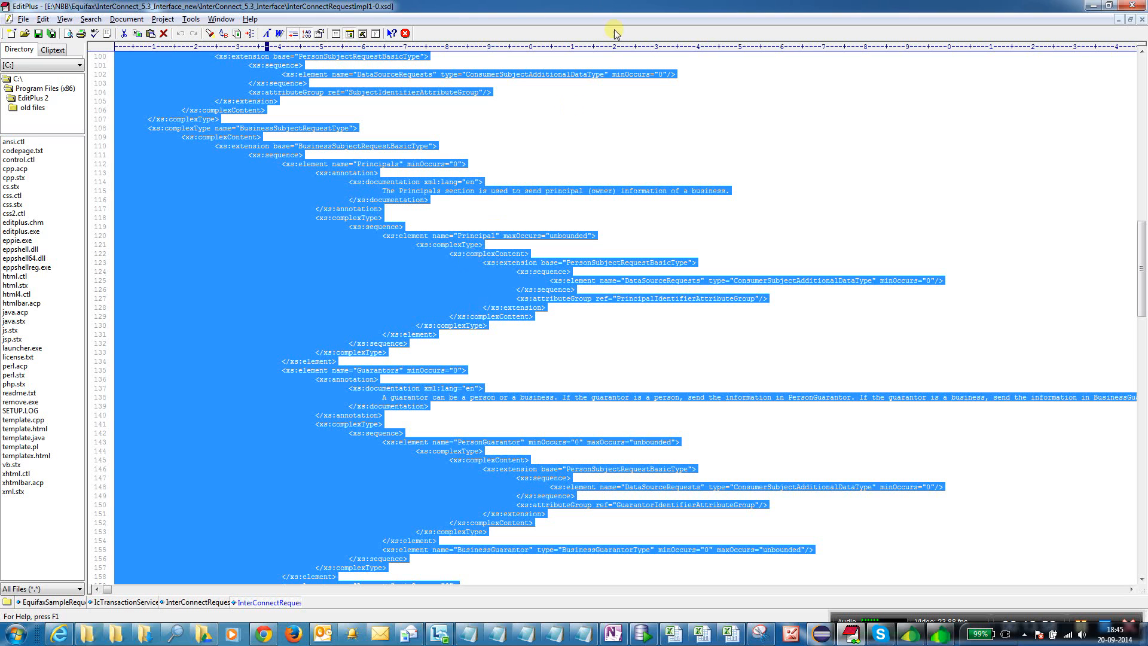
# Minimise EditPlus, switch to soapUI, place the cursor on Request 1's ConsumerSubjects line and look through the response XML
pyautogui.click(1094, 4)
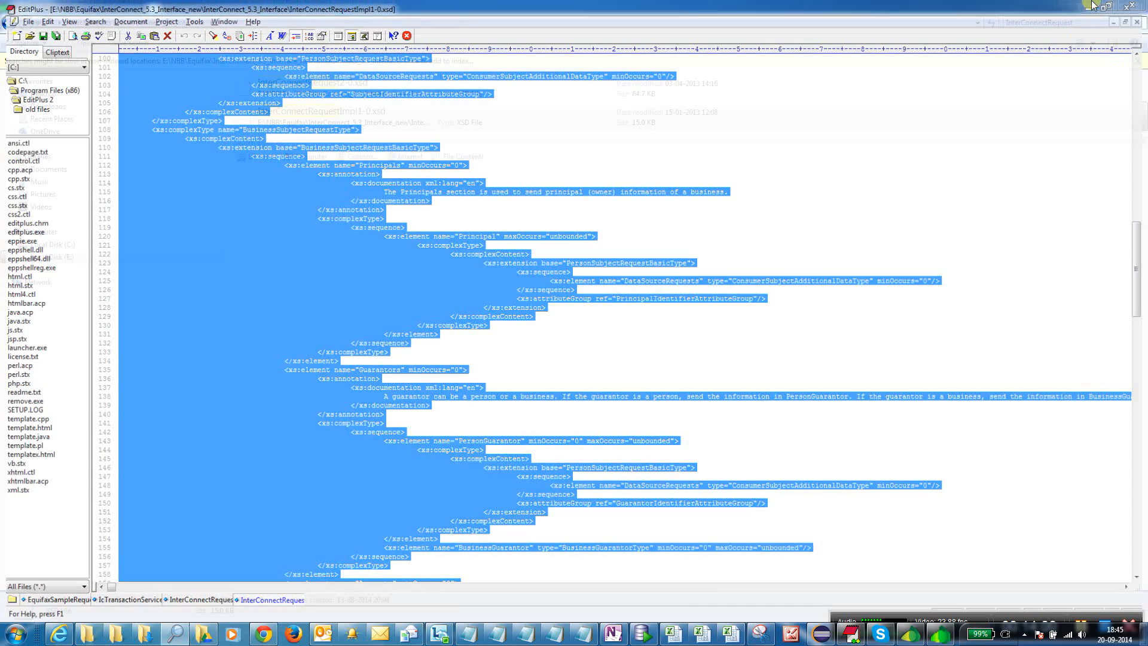
pyautogui.click(941, 634)
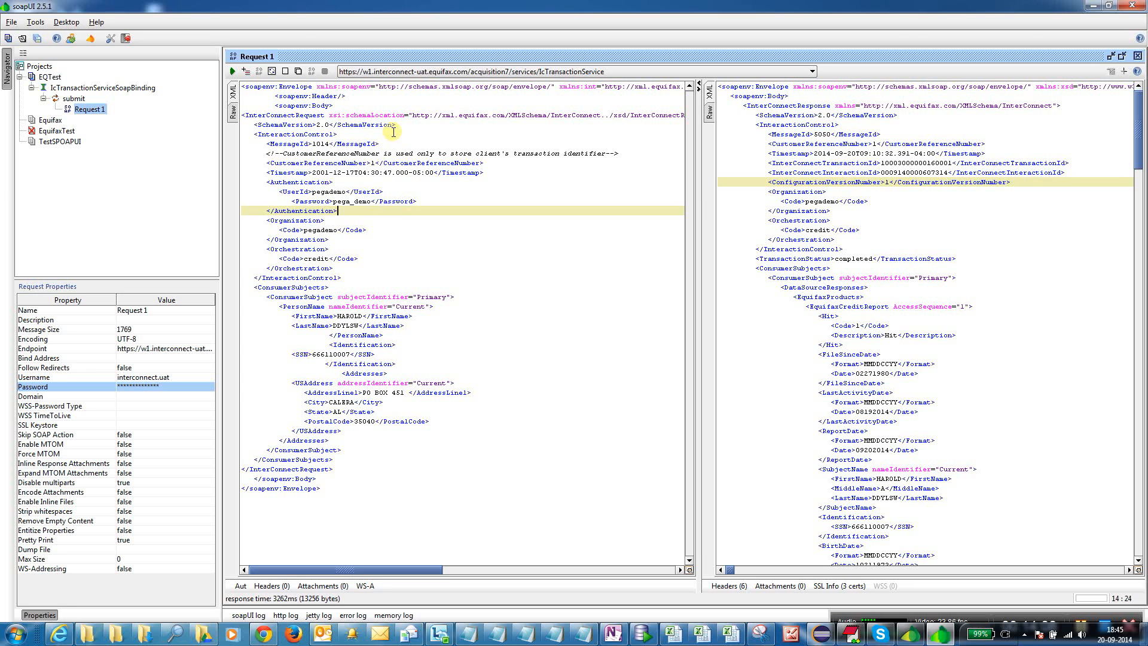
pyautogui.click(525, 285)
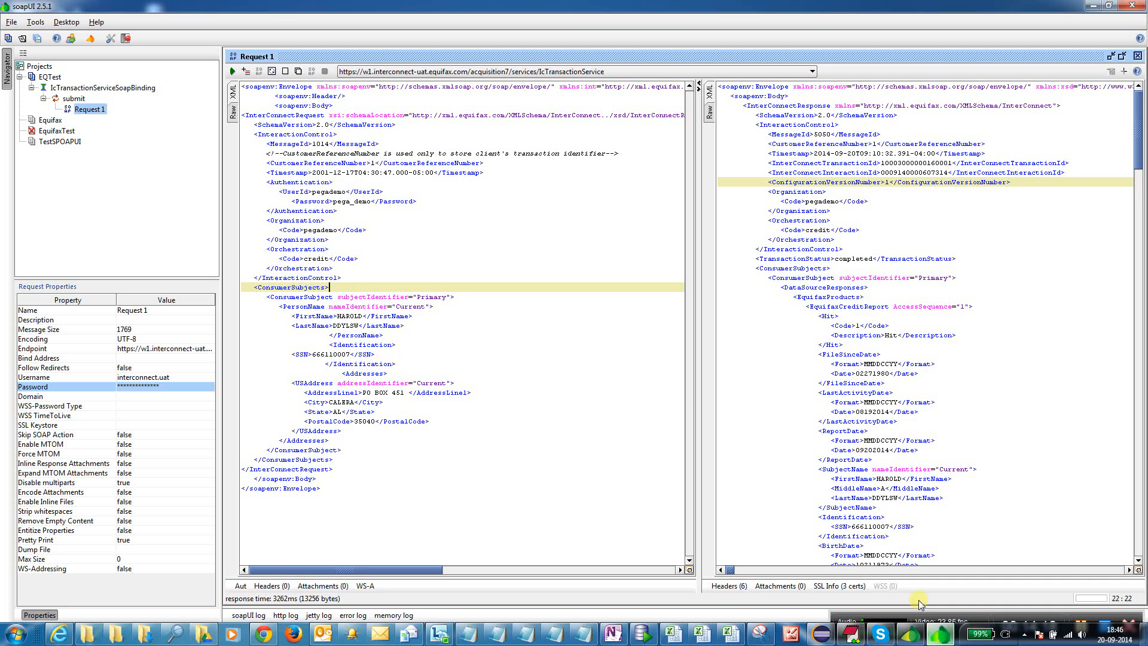
pyautogui.scroll(-5, 852, 419)
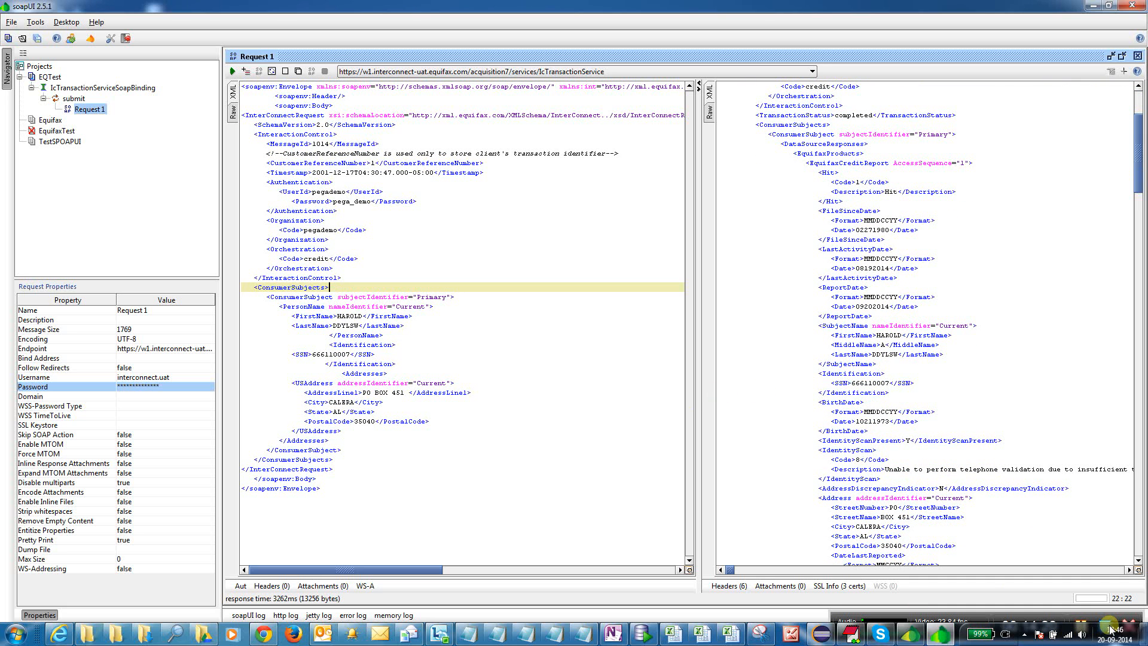